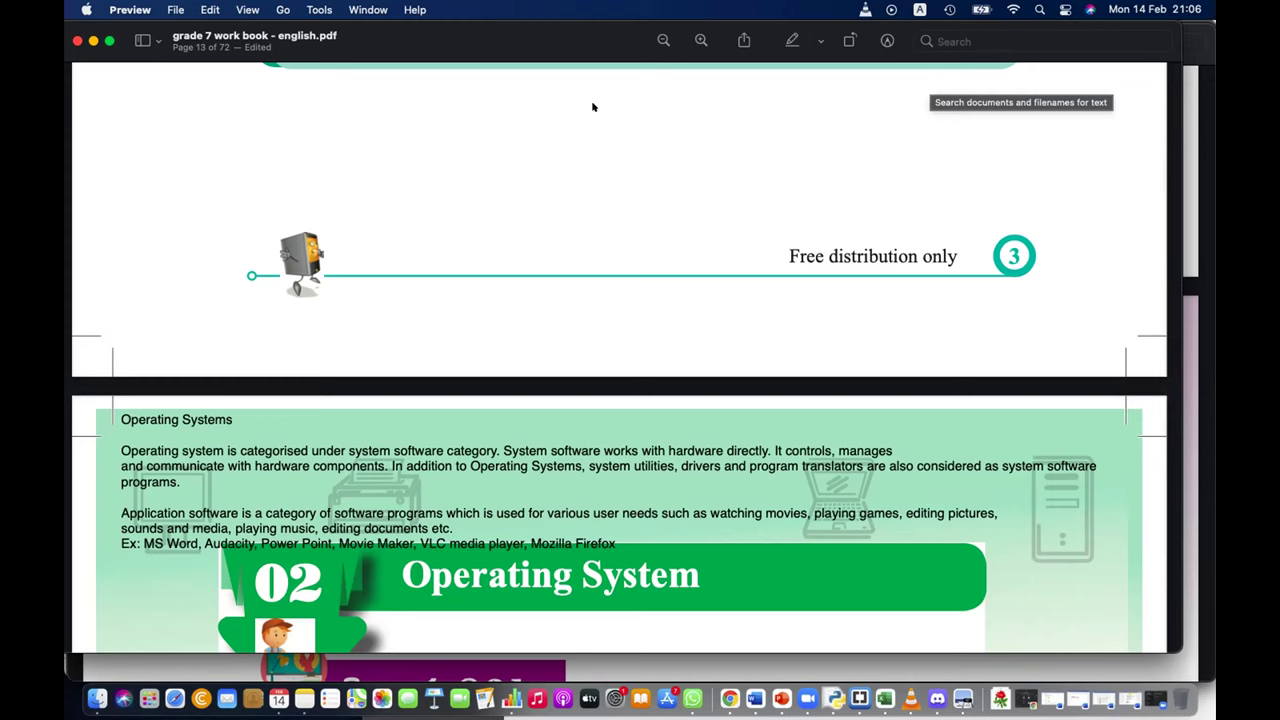
Switch to Google Chrome and search Google for "cpu z"
click(730, 698)
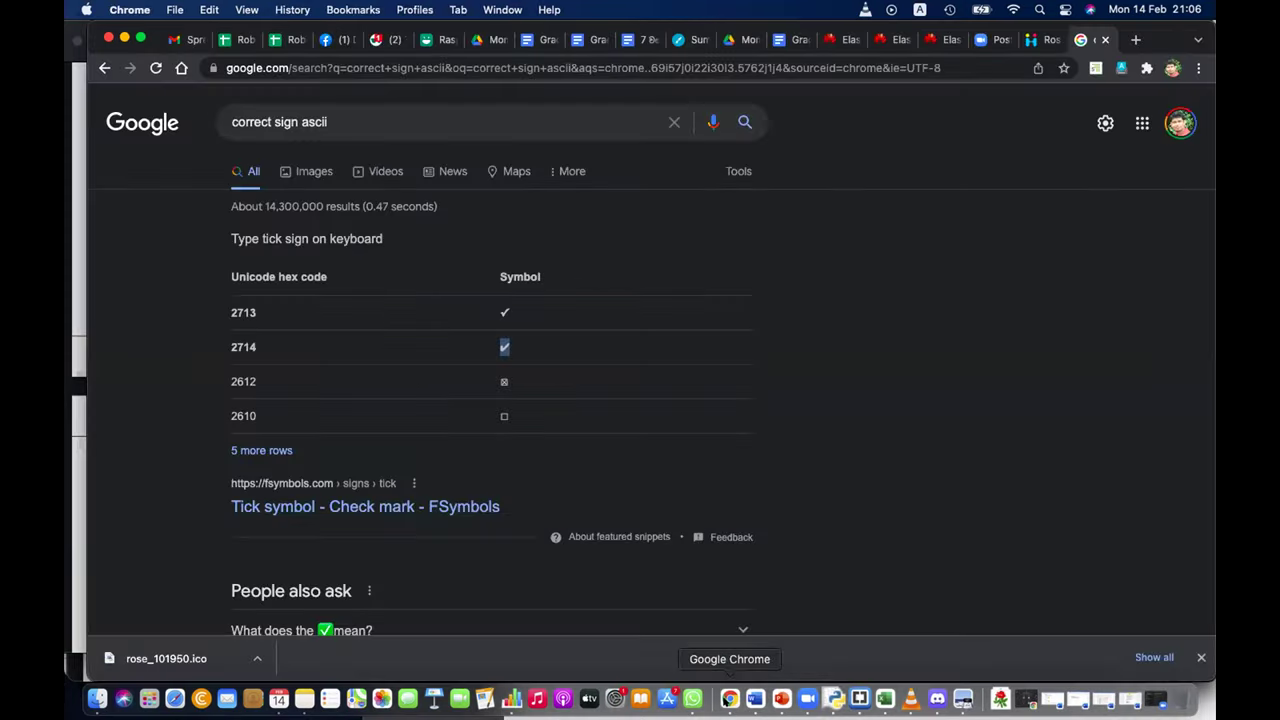
click(517, 113)
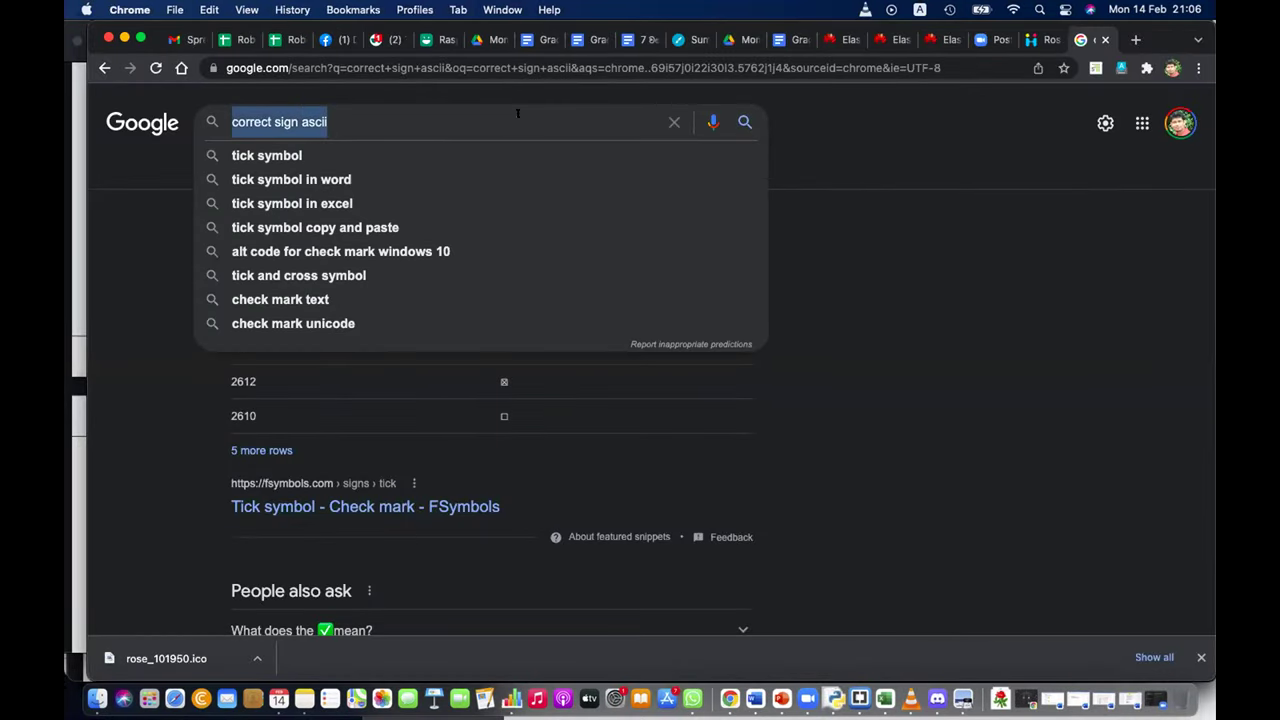
text(cpu z)
key(Return)
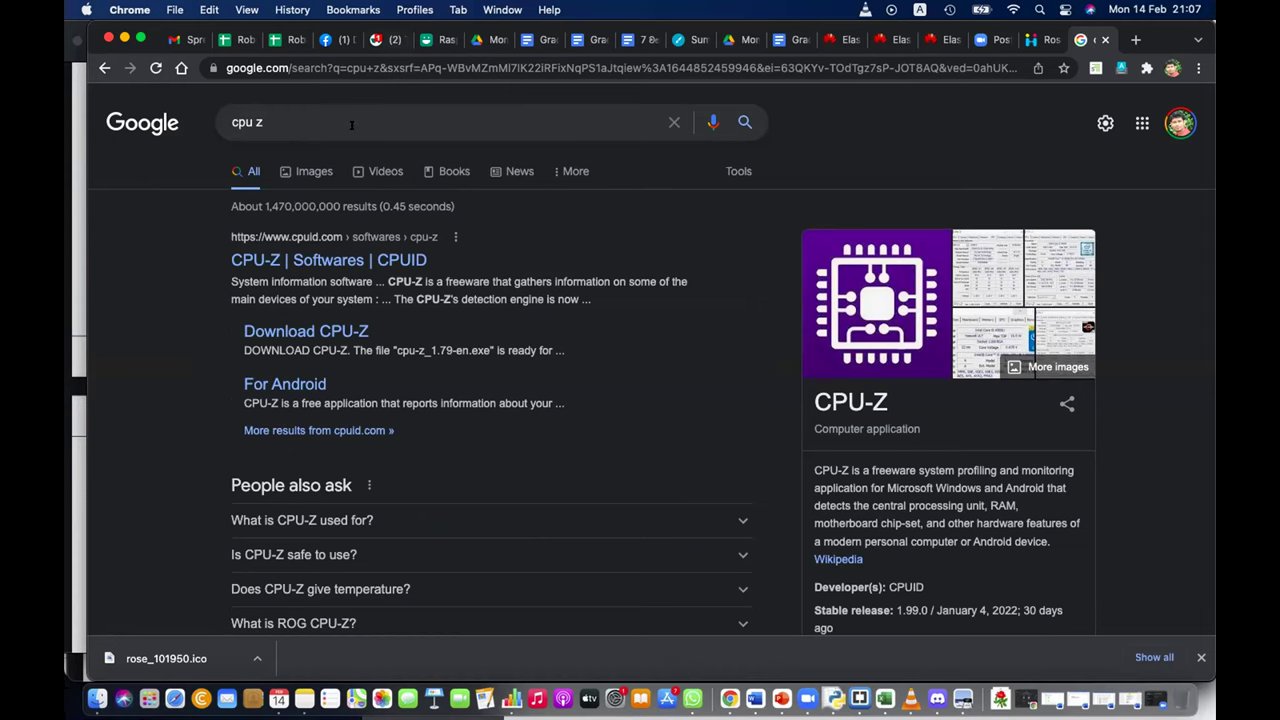
Replace the Google query and search for "security task manager"
click(349, 126)
text(m)
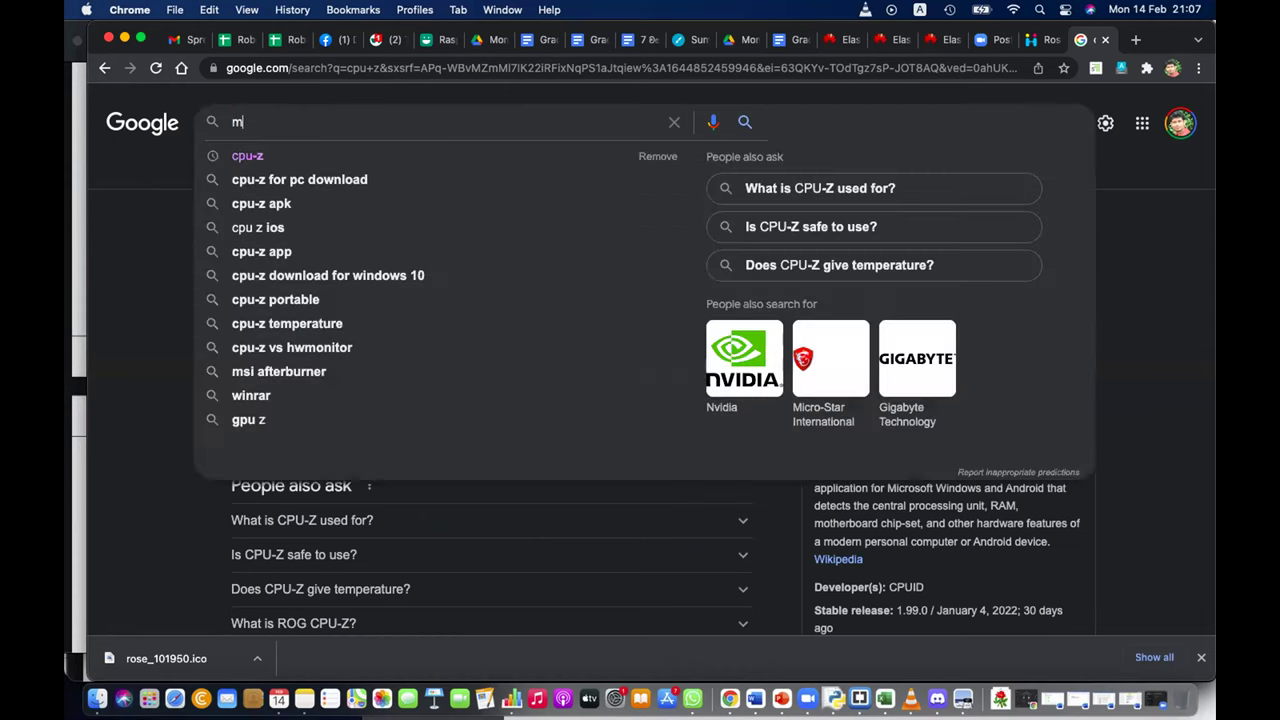
text(yt)
key(BackSpace)
key(BackSpace)
key(BackSpace)
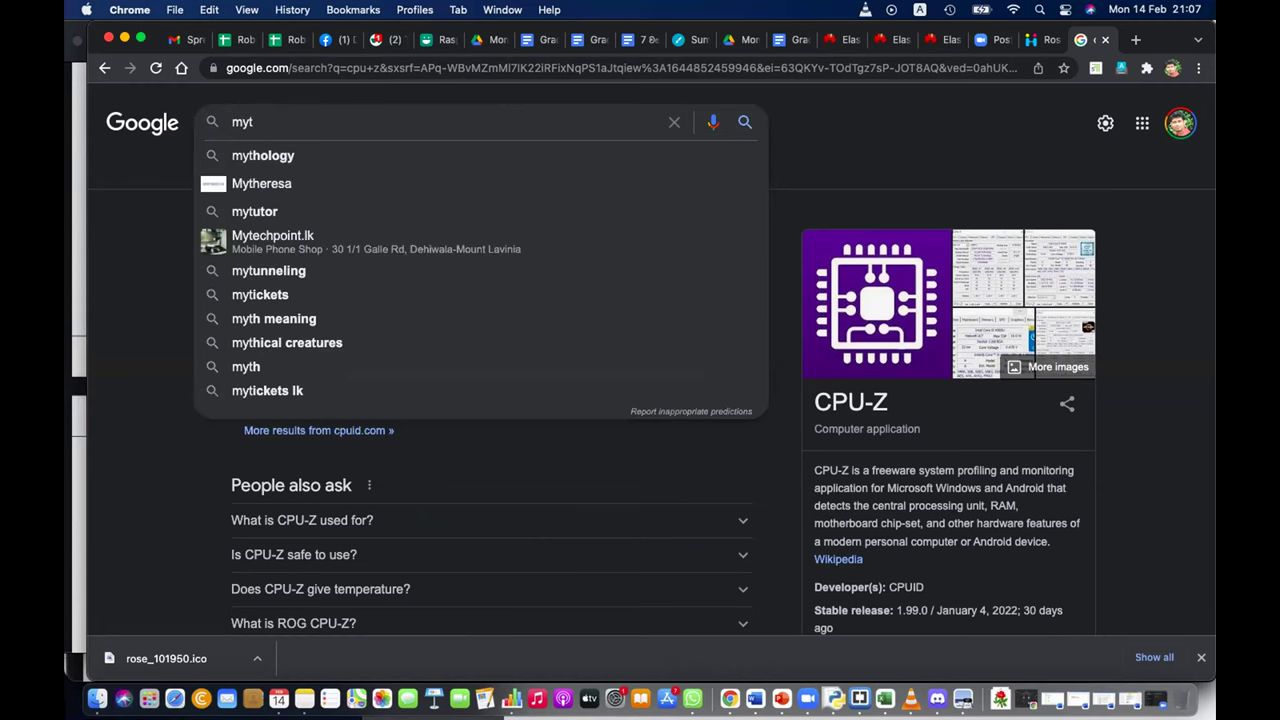
text(se)
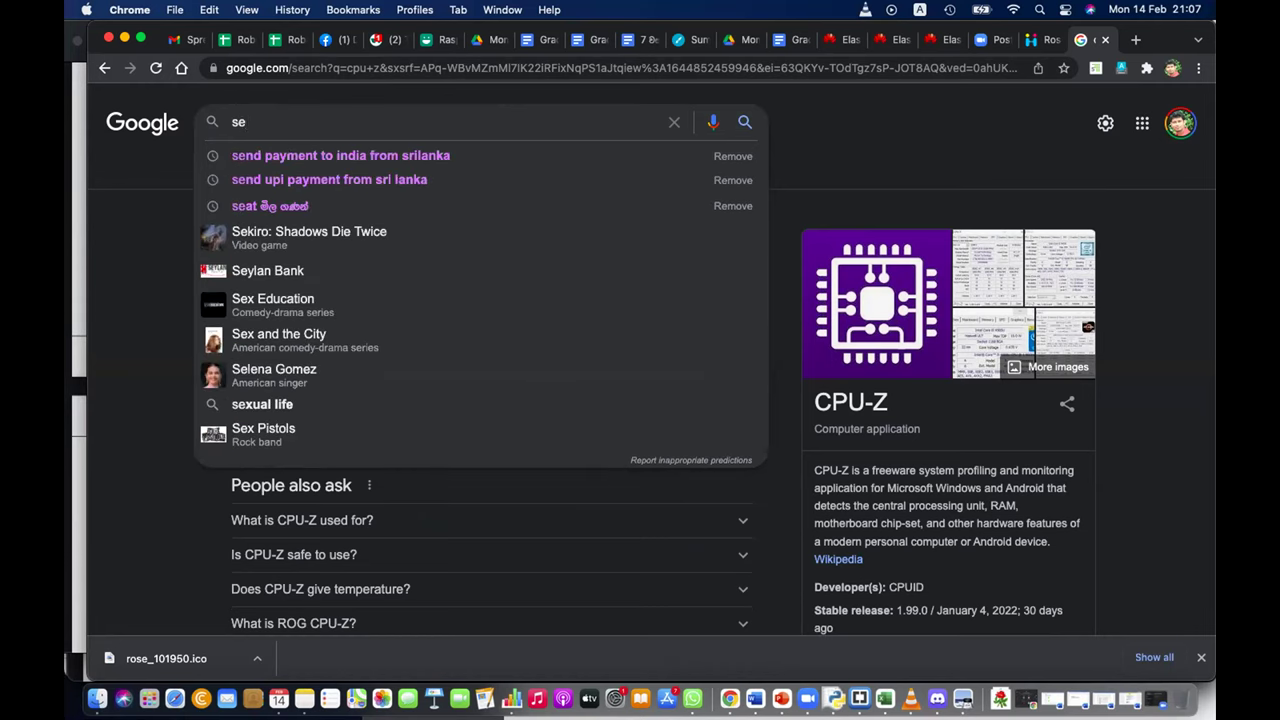
text(curity ta)
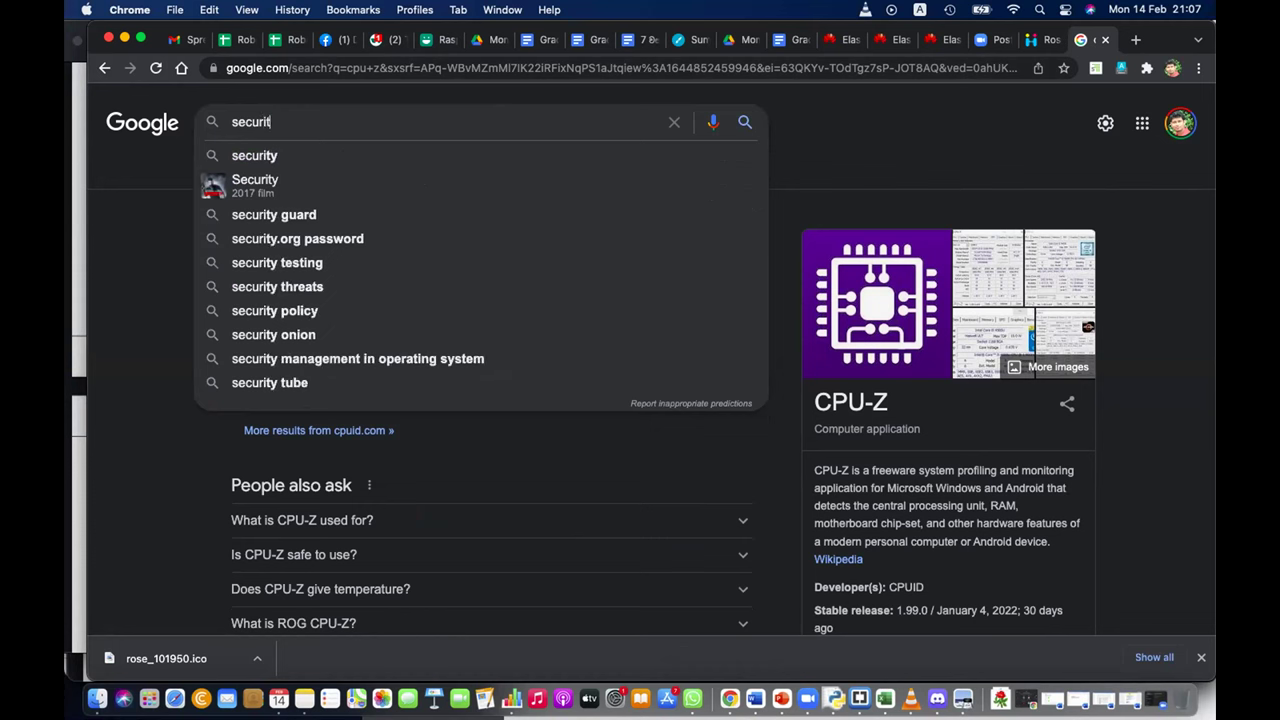
key(Down)
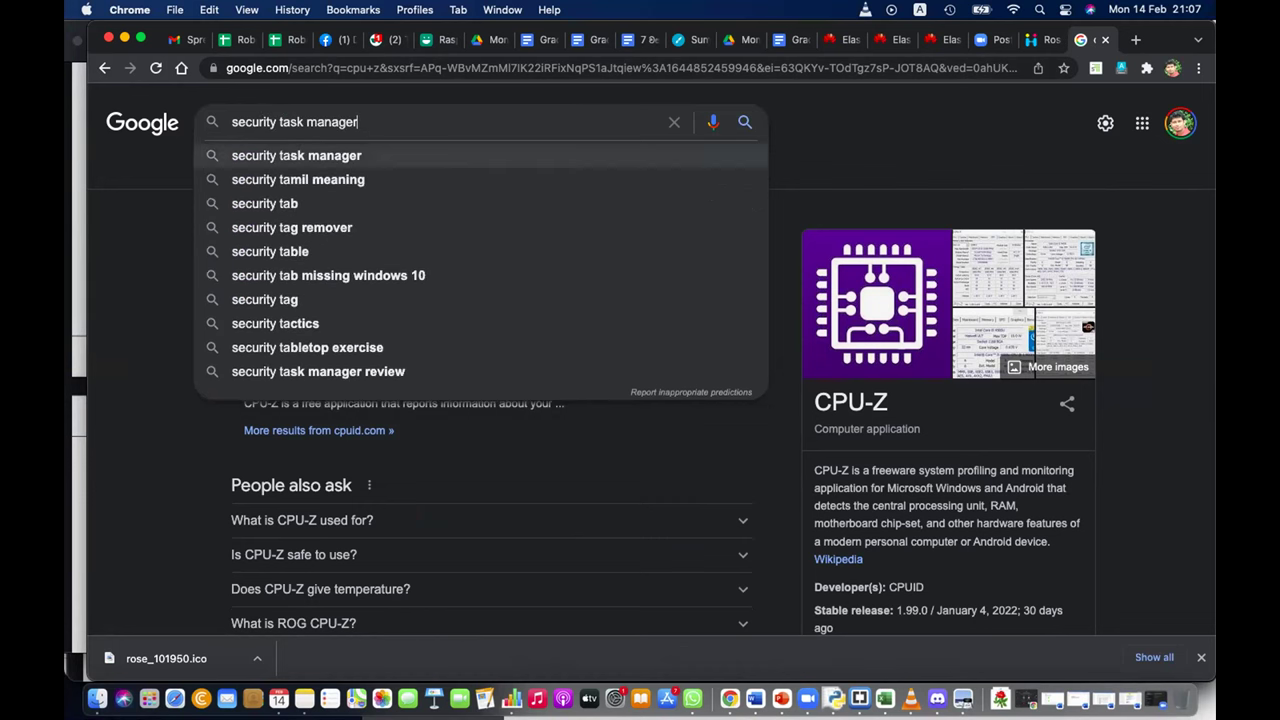
key(Return)
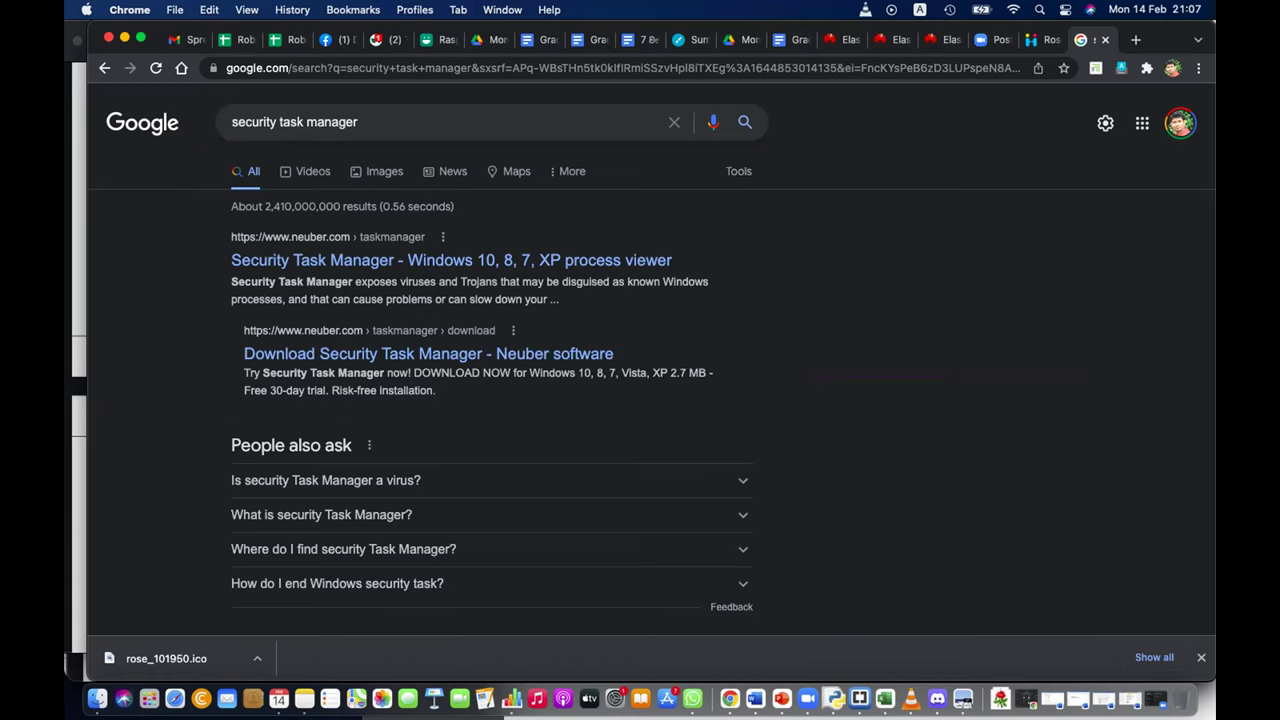
click(353, 122)
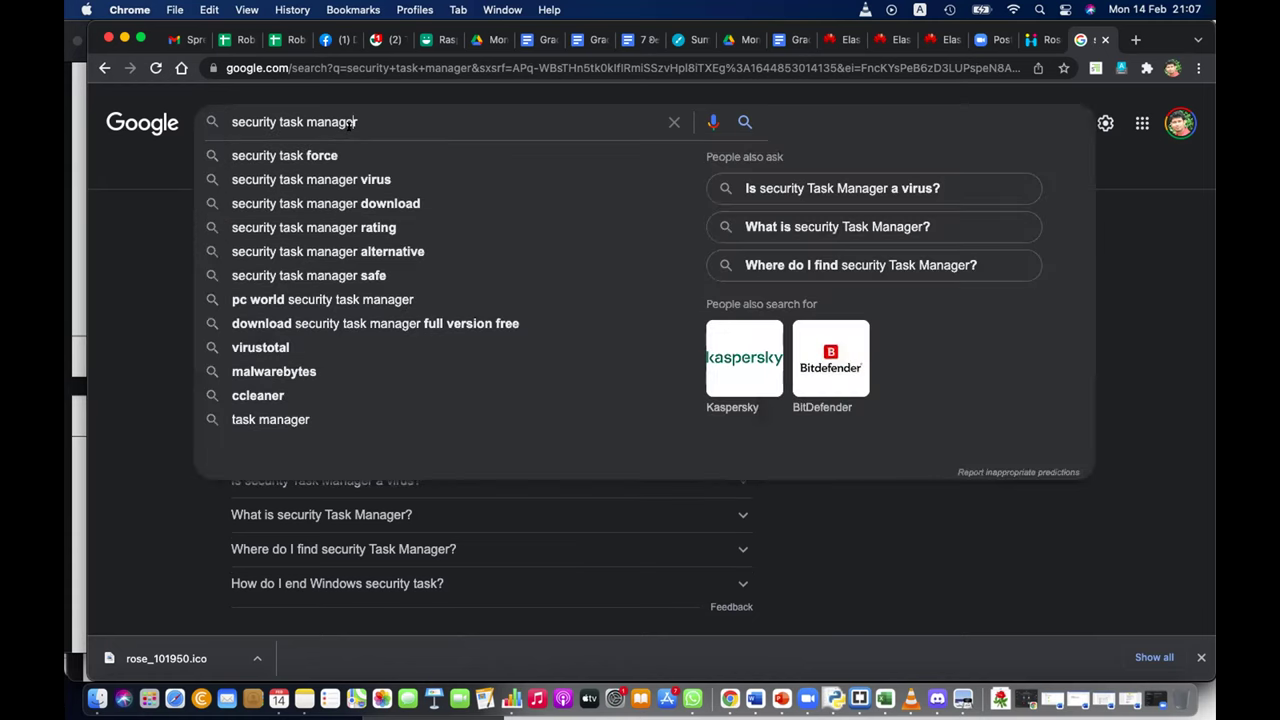
click(903, 571)
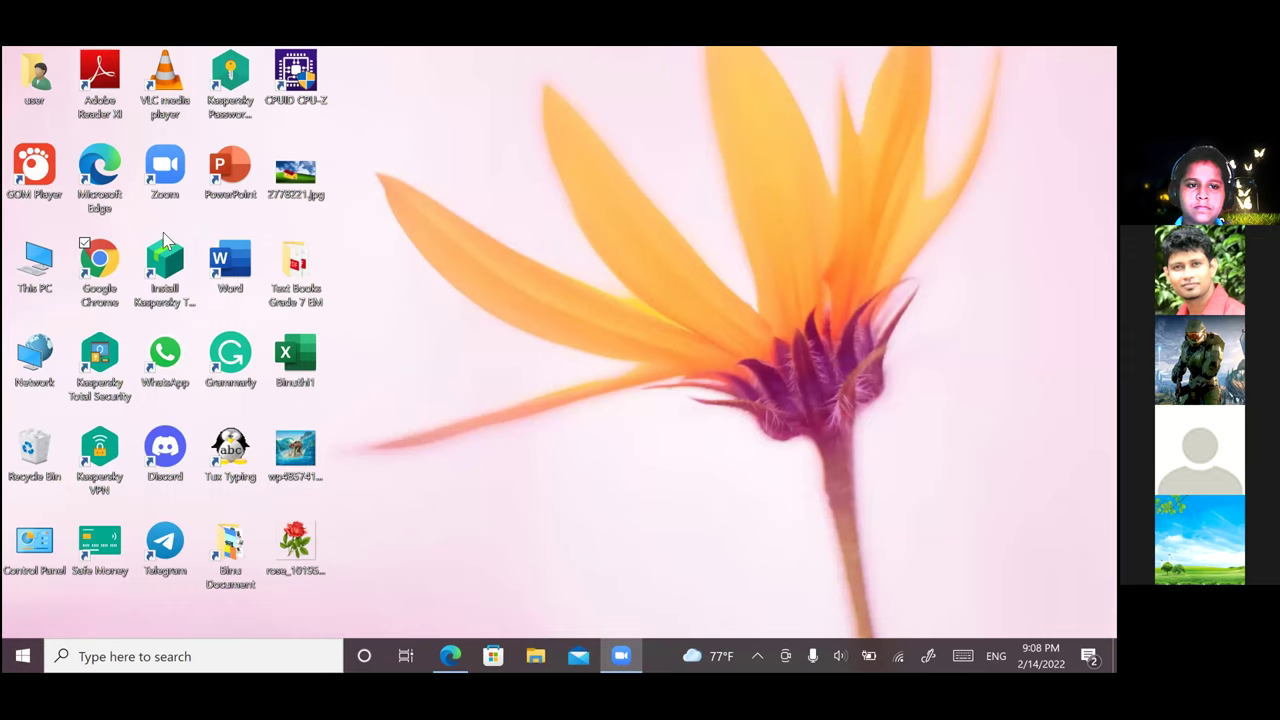
Open Google Chrome from the Windows desktop and search for "cpu-z"
double_click(100, 265)
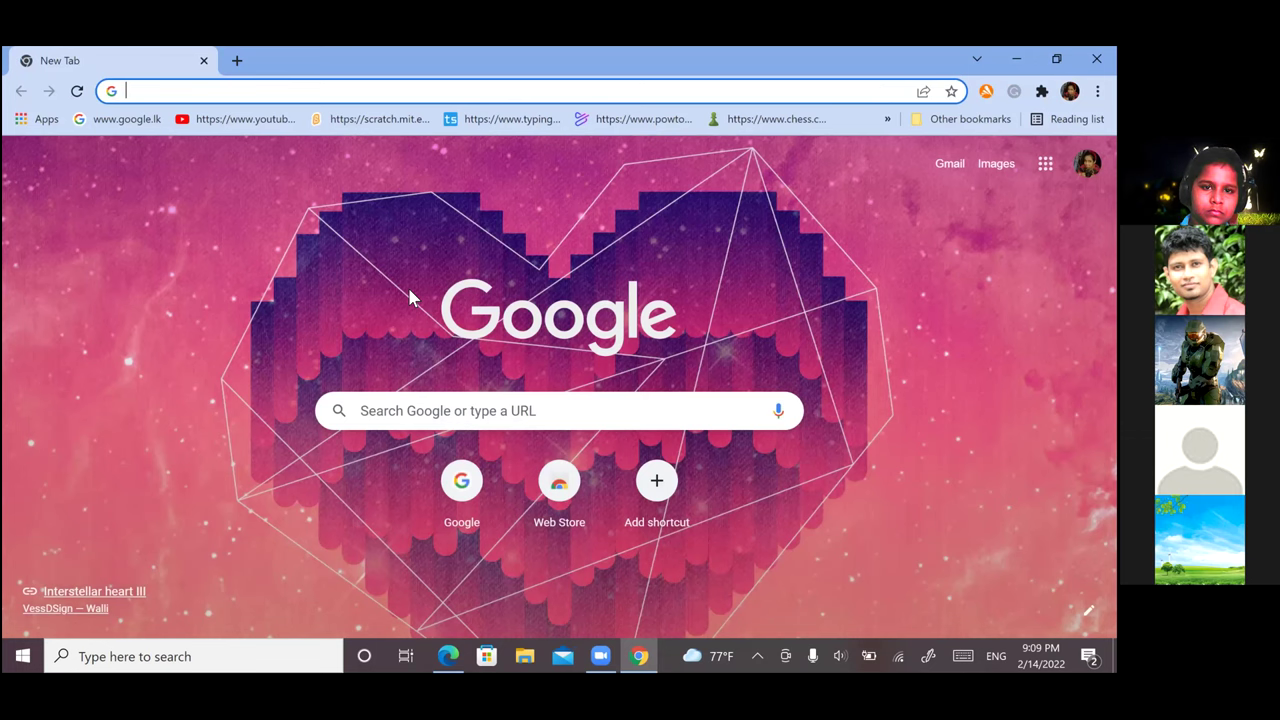
text(cpu)
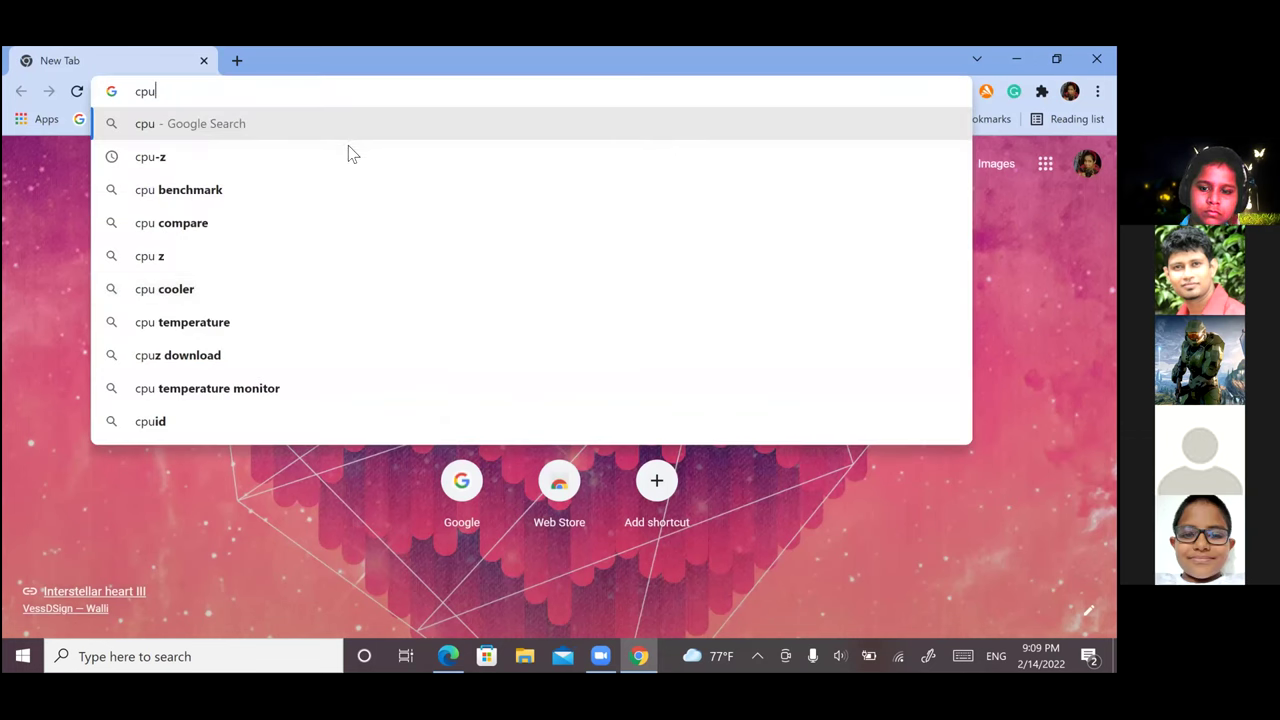
key(Down)
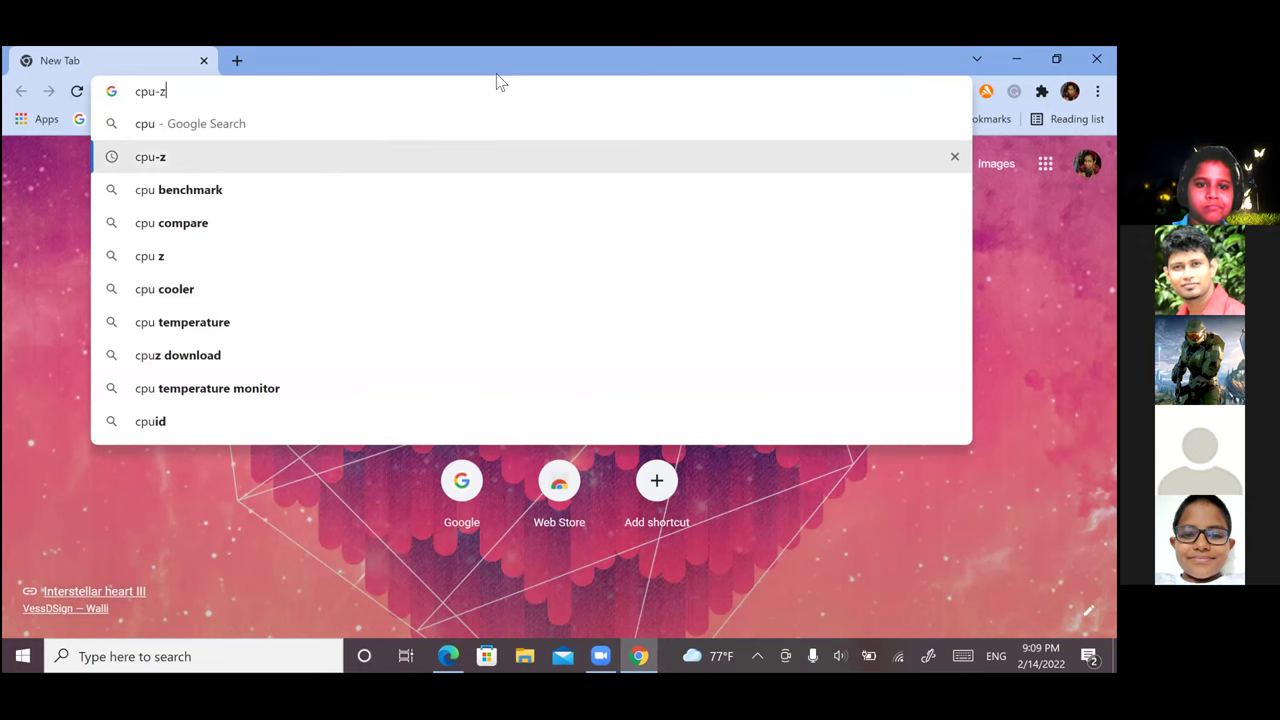
key(Return)
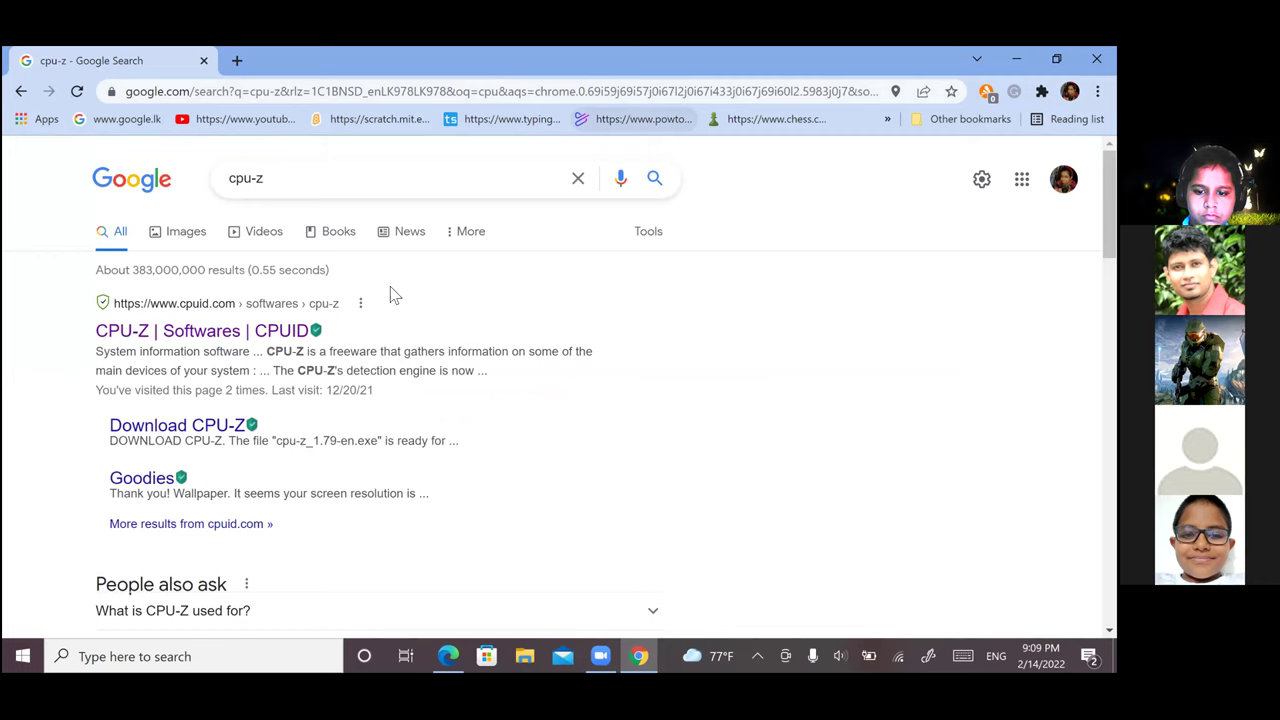
Search Google for "security task manager" and open the neuber.com process viewer result
click(340, 180)
key(BackSpace)
key(BackSpace)
key(BackSpace)
key(BackSpace)
key(BackSpace)
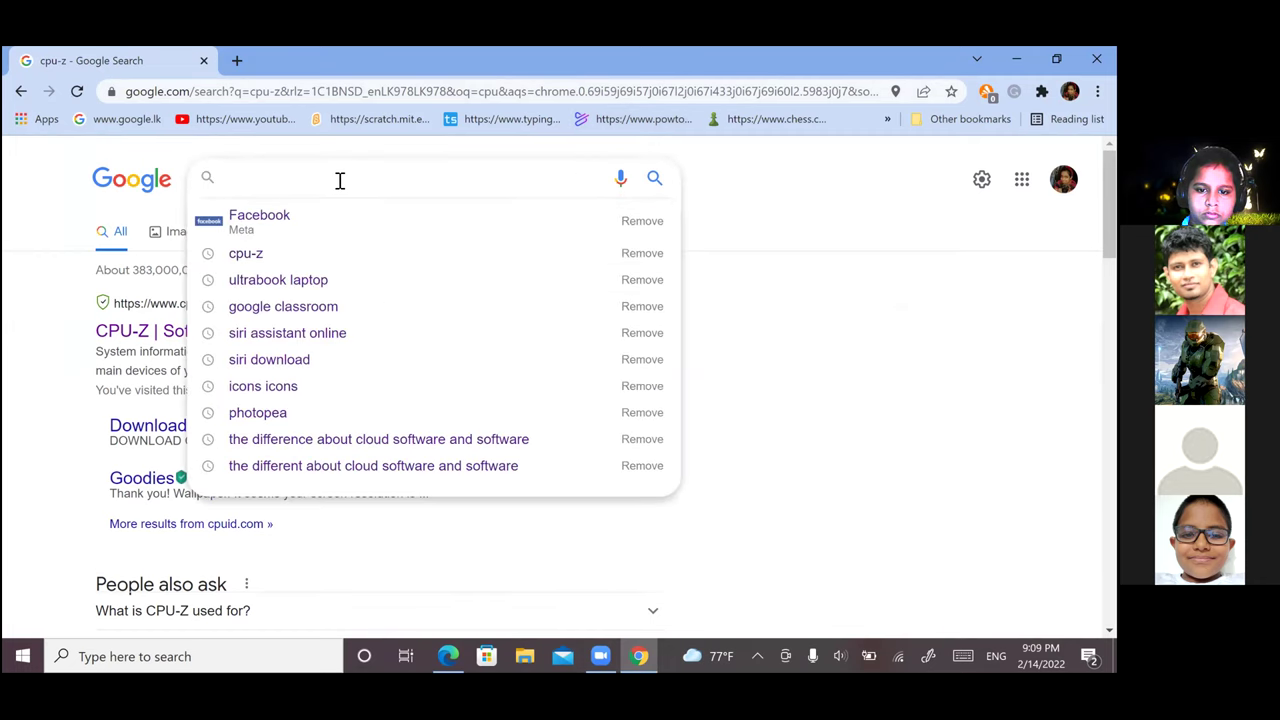
text(secu)
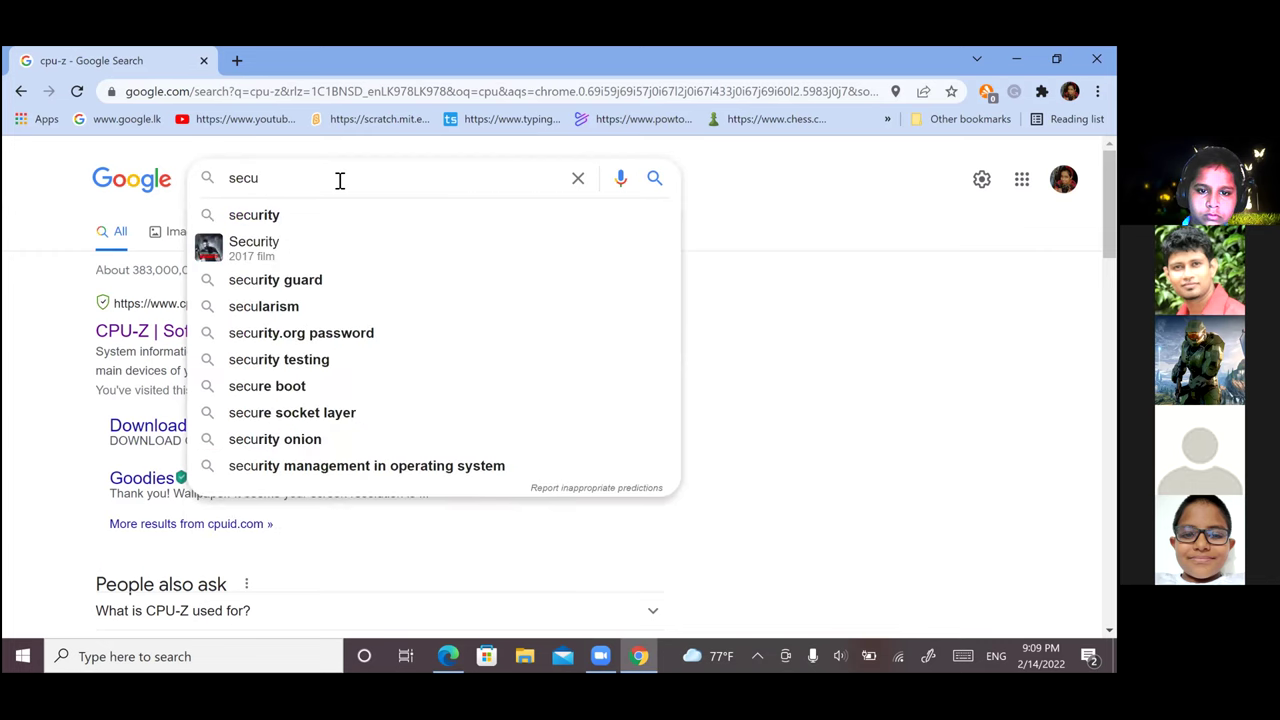
text(rity ta)
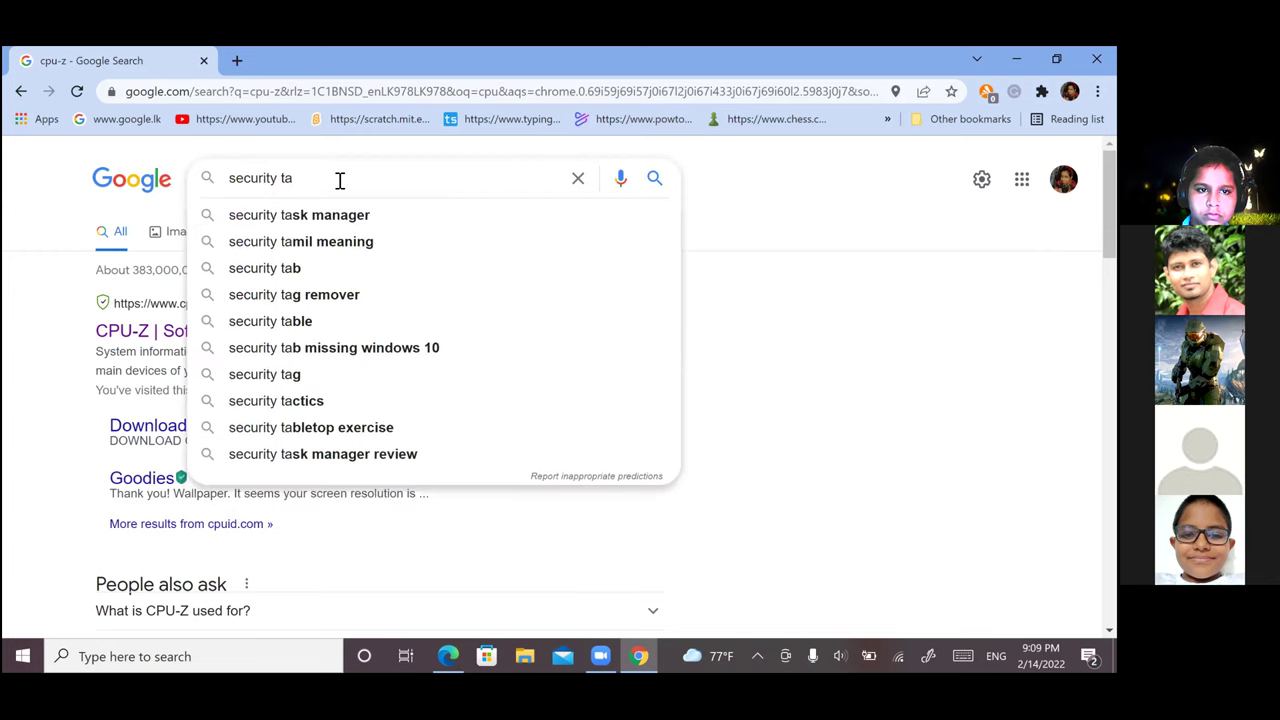
text(s)
click(344, 212)
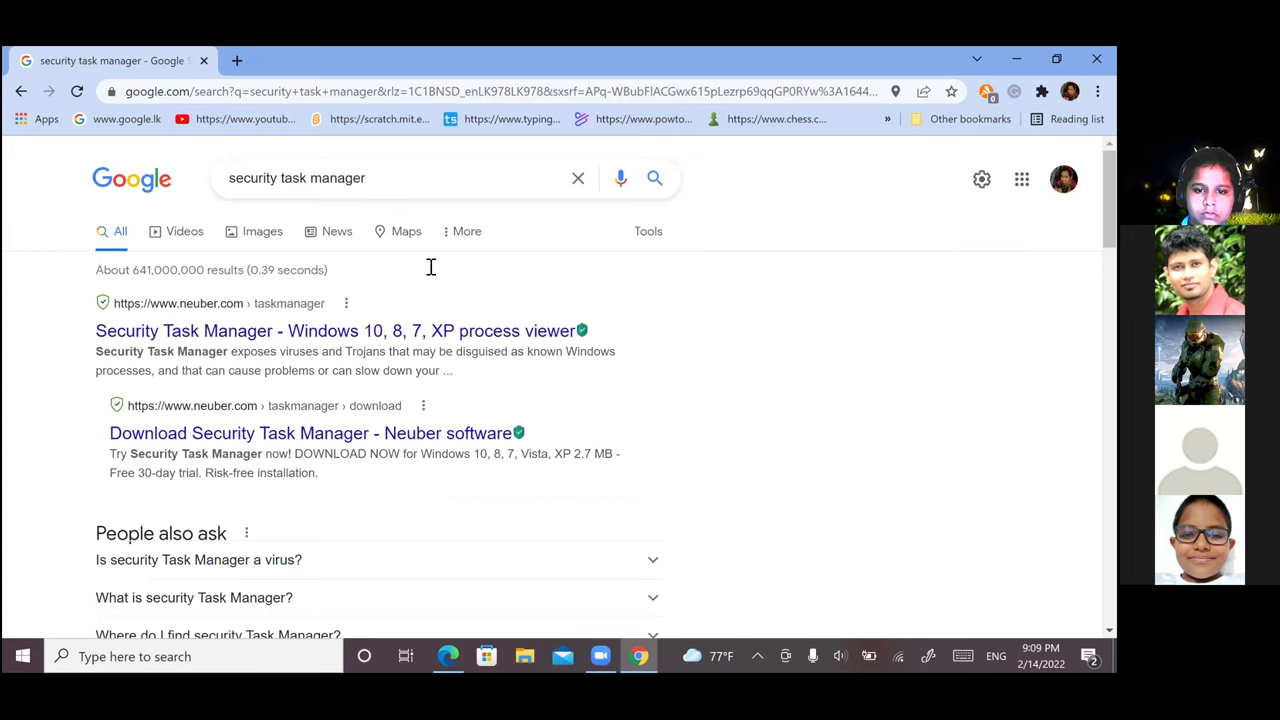
click(403, 335)
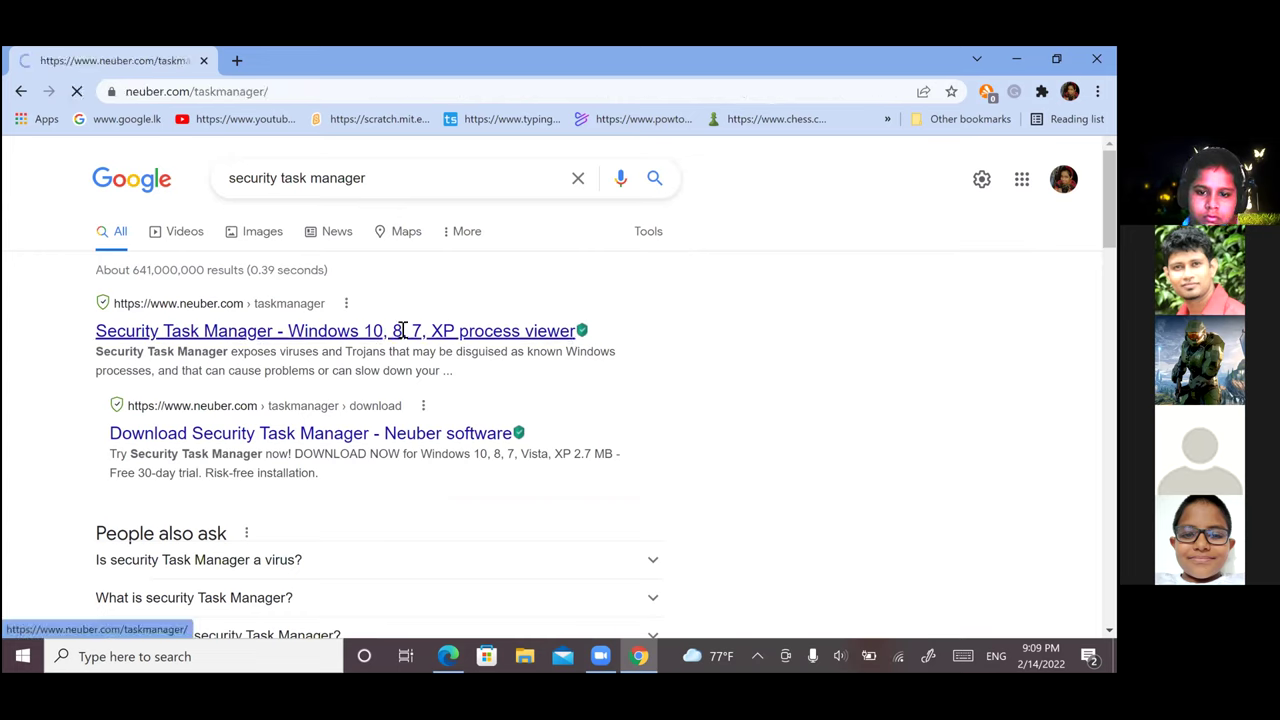
Raise the system volume and lower it again partway
key(XF86AudioRaiseVolume)
key(XF86AudioRaiseVolume)
key(XF86AudioRaiseVolume)
key(XF86AudioRaiseVolume)
key(XF86AudioRaiseVolume)
key(XF86AudioRaiseVolume)
key(XF86AudioRaiseVolume)
key(XF86AudioRaiseVolume)
key(XF86AudioRaiseVolume)
key(XF86AudioRaiseVolume)
key(XF86AudioRaiseVolume)
key(XF86AudioRaiseVolume)
key(XF86AudioRaiseVolume)
key(XF86AudioRaiseVolume)
key(XF86AudioRaiseVolume)
key(XF86AudioRaiseVolume)
key(XF86AudioRaiseVolume)
key(XF86AudioRaiseVolume)
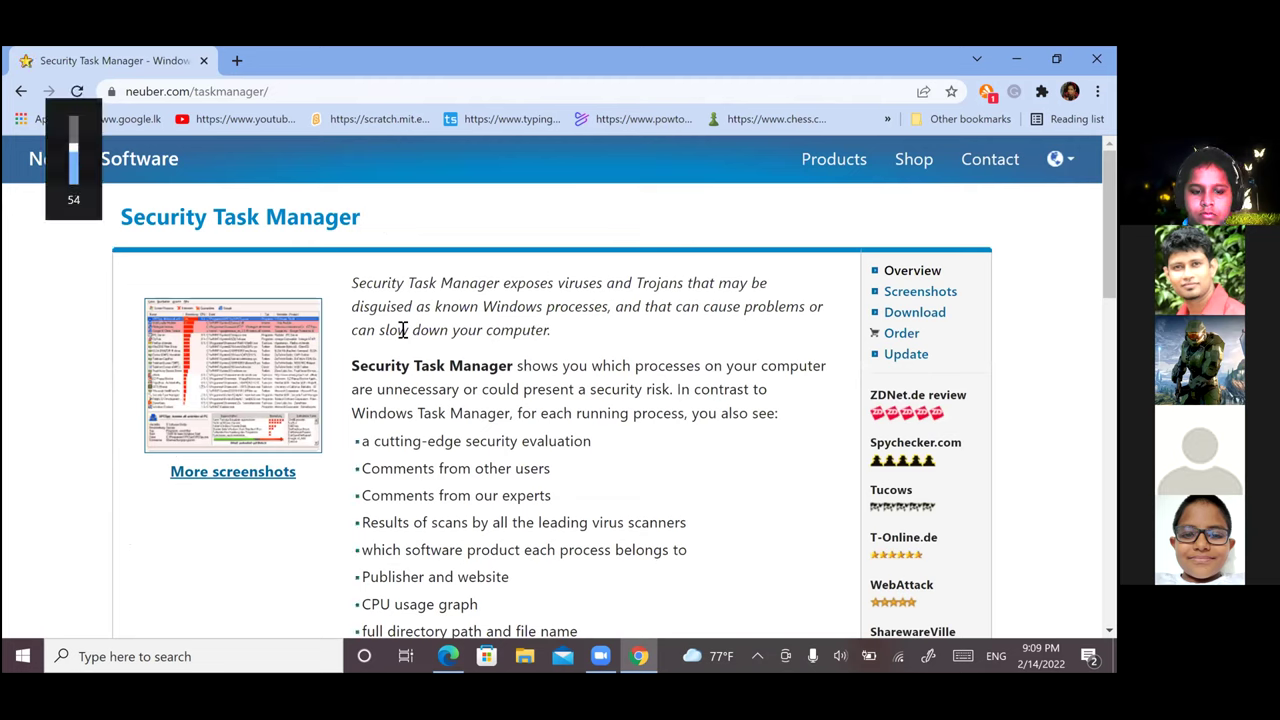
key(XF86AudioLowerVolume)
key(XF86AudioLowerVolume)
key(XF86AudioLowerVolume)
key(XF86AudioLowerVolume)
key(XF86AudioLowerVolume)
key(XF86AudioLowerVolume)
key(XF86AudioLowerVolume)
key(XF86AudioLowerVolume)
key(XF86AudioLowerVolume)
key(XF86AudioLowerVolume)
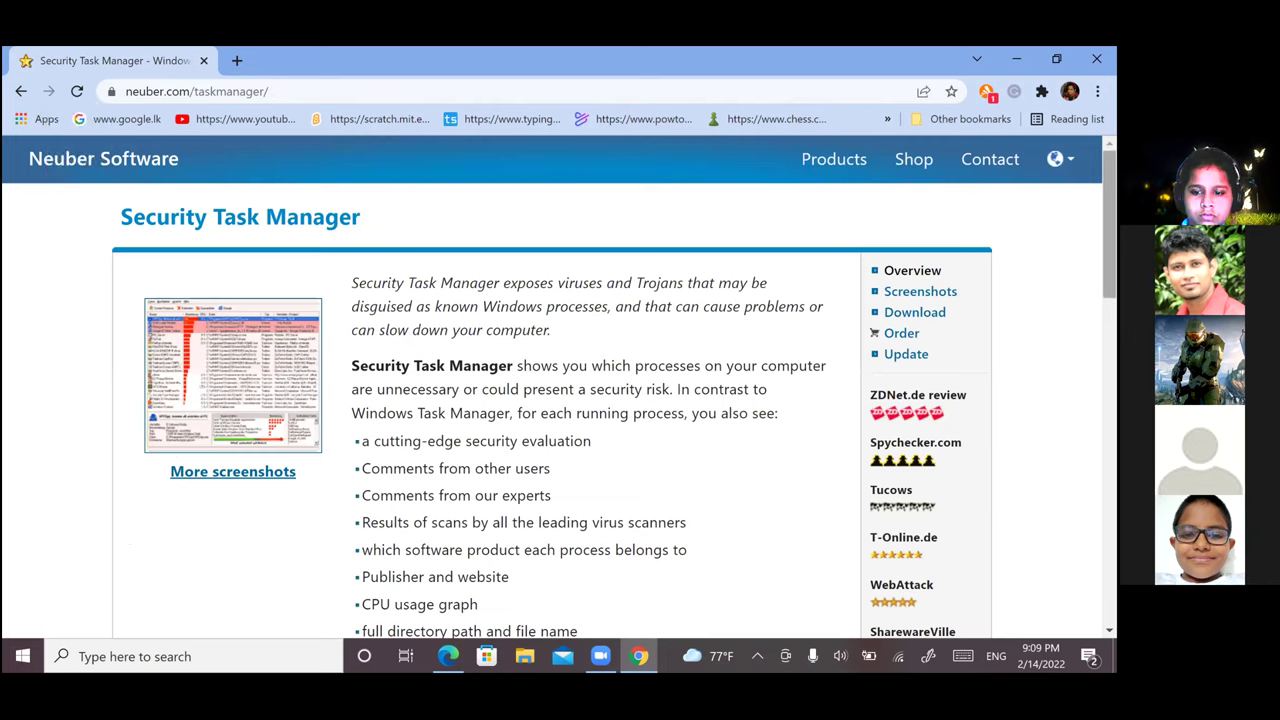
Download the Security Task Manager installer from its download page and keep the flagged .exe file
scroll(560, 387, down, 1)
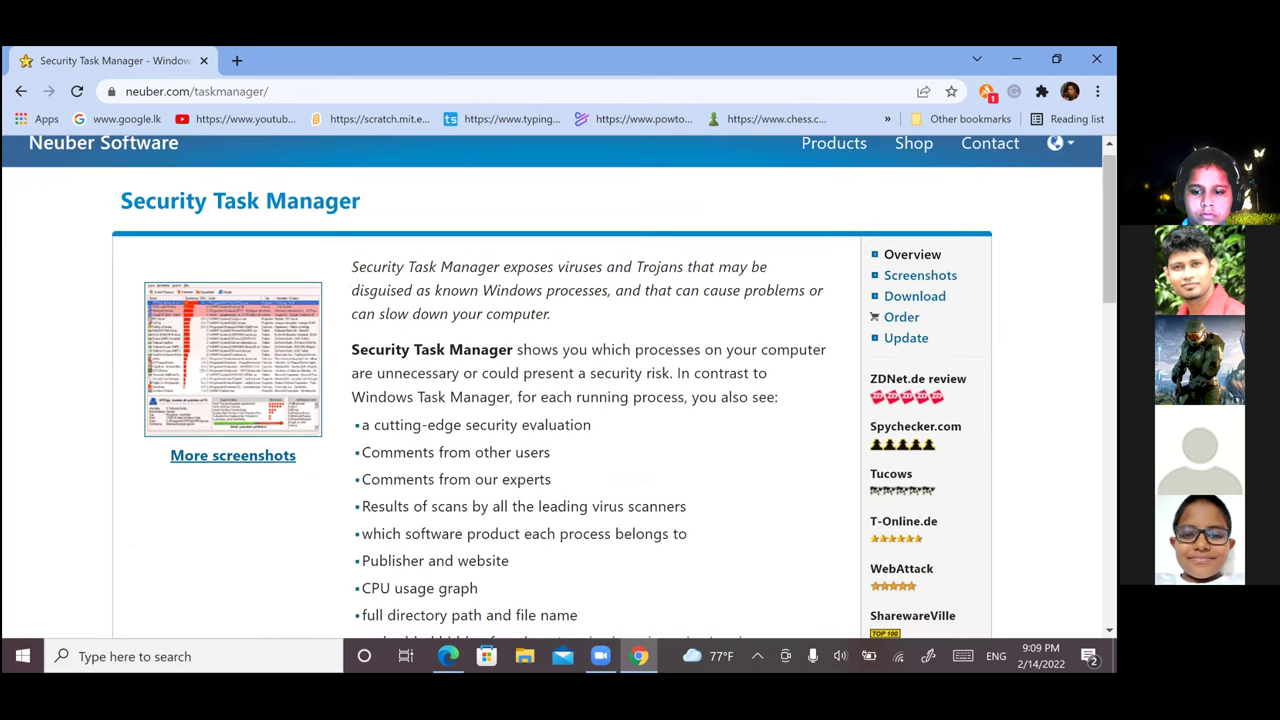
click(908, 305)
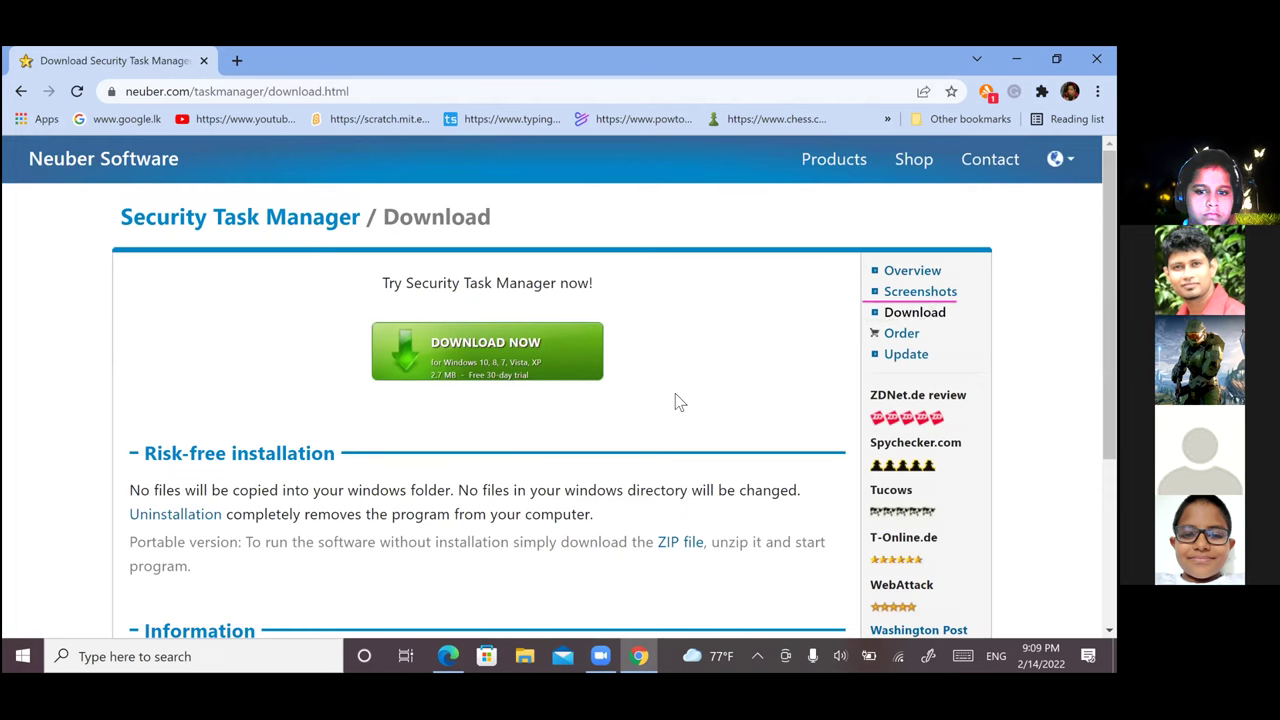
click(531, 378)
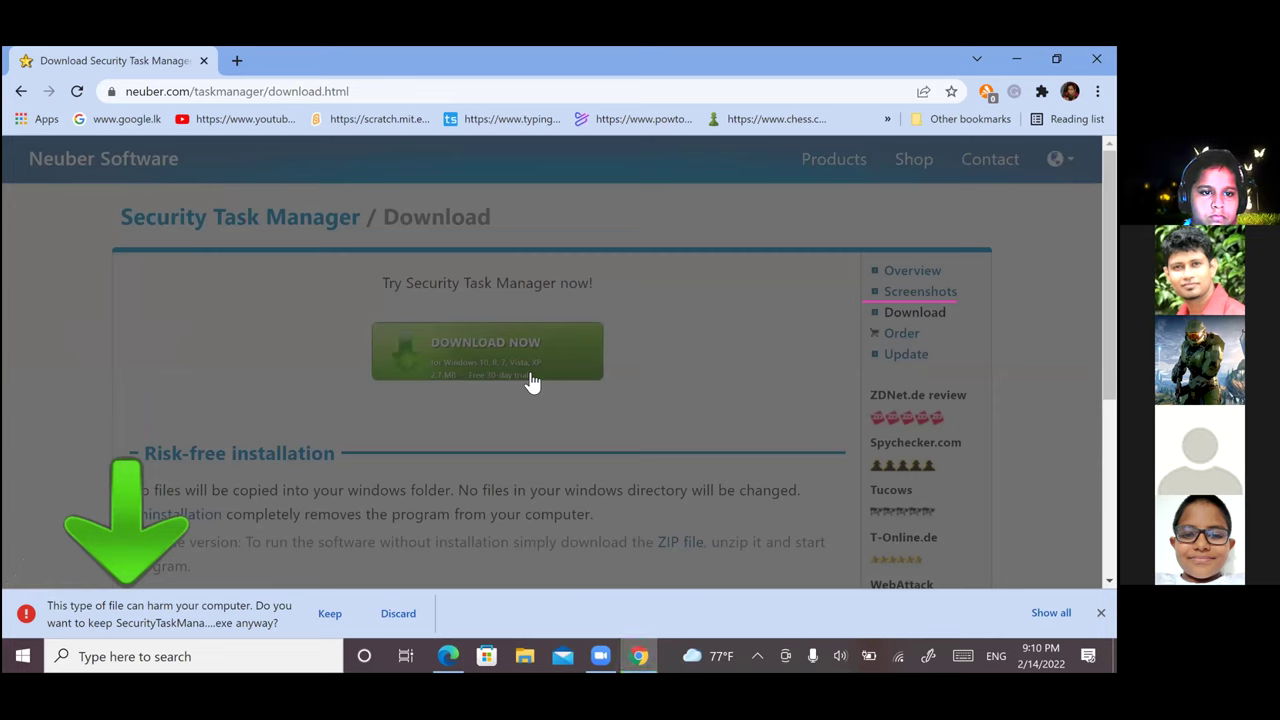
click(334, 618)
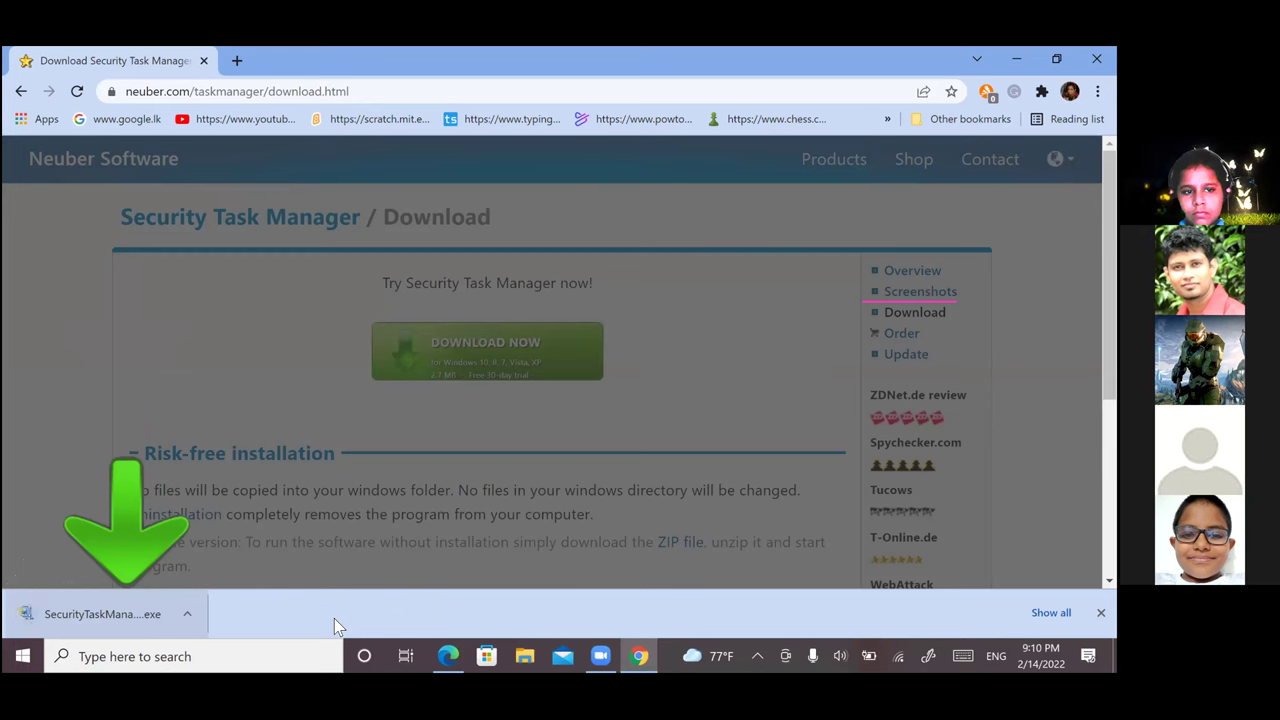
Run the downloaded installer, install Security Task Manager 2.4 in the default folder, and continue with the trial version
click(168, 614)
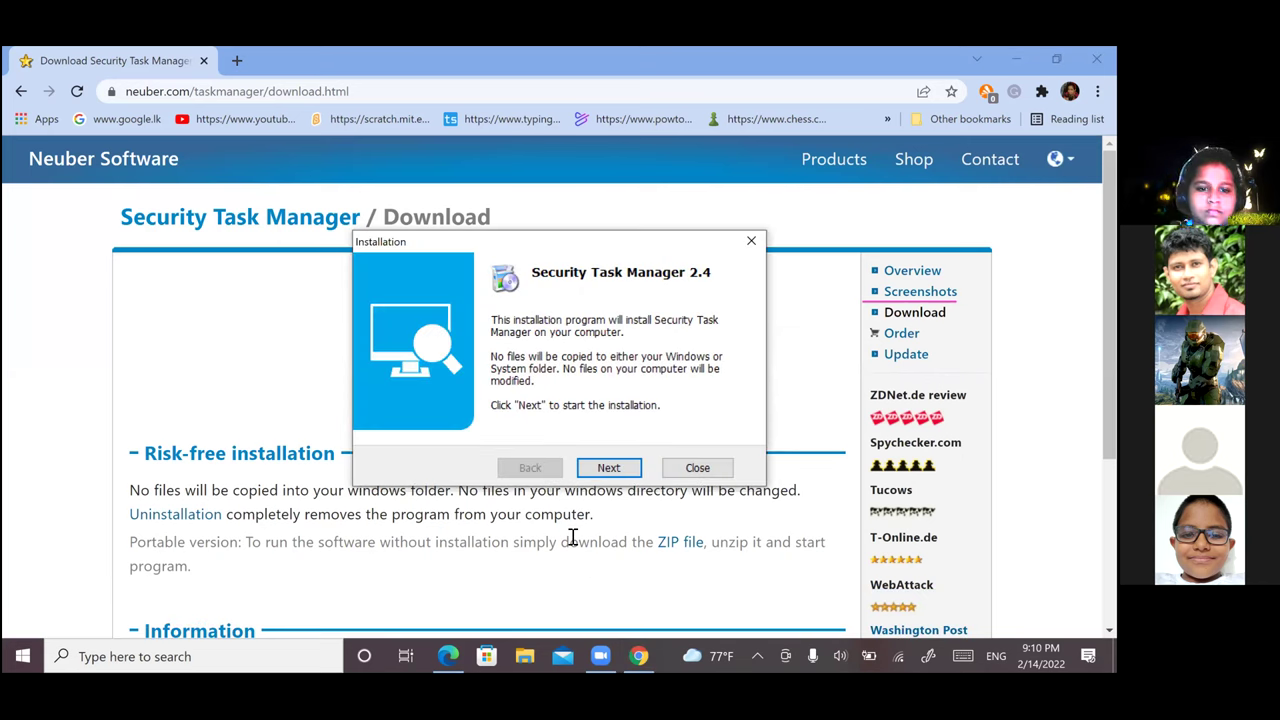
click(610, 472)
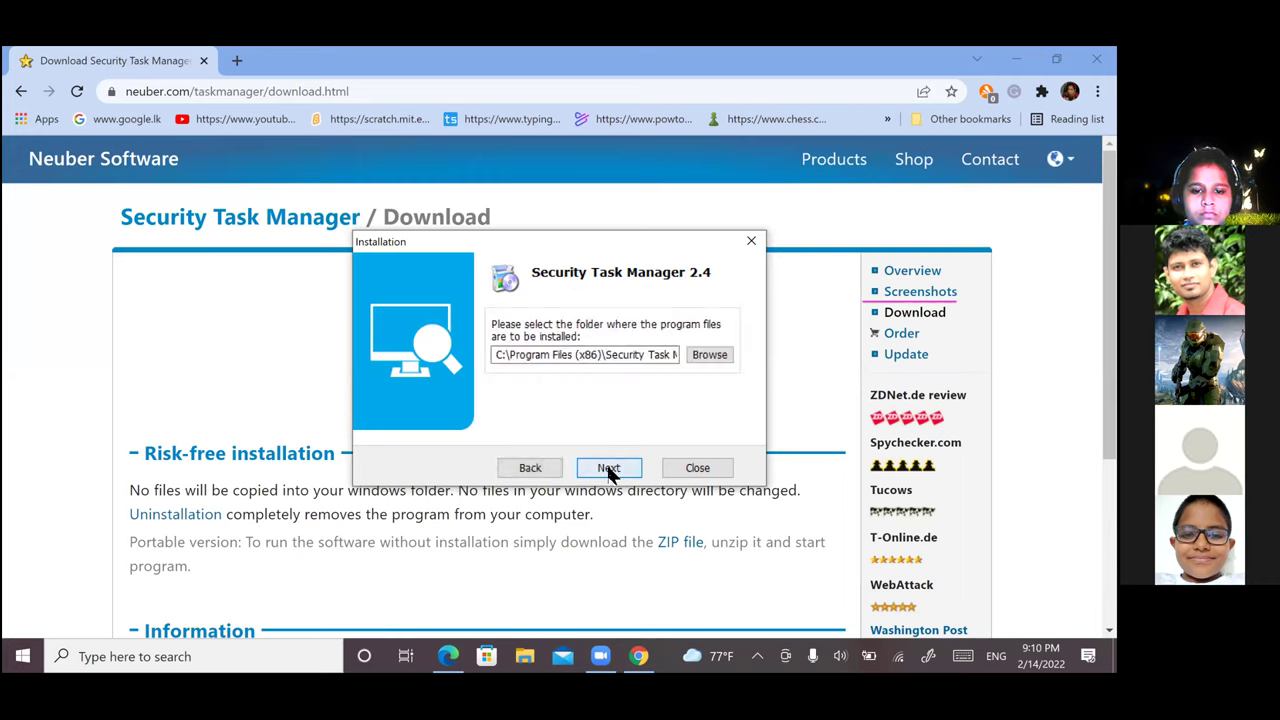
click(610, 470)
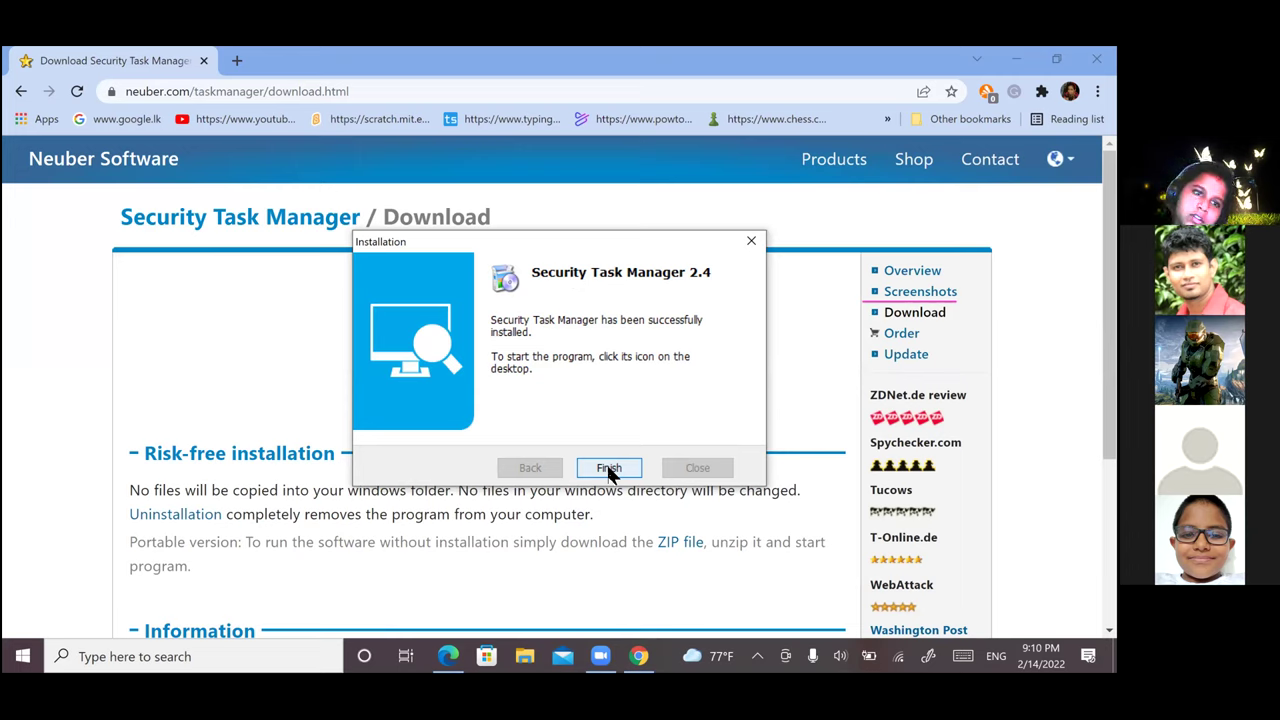
click(608, 469)
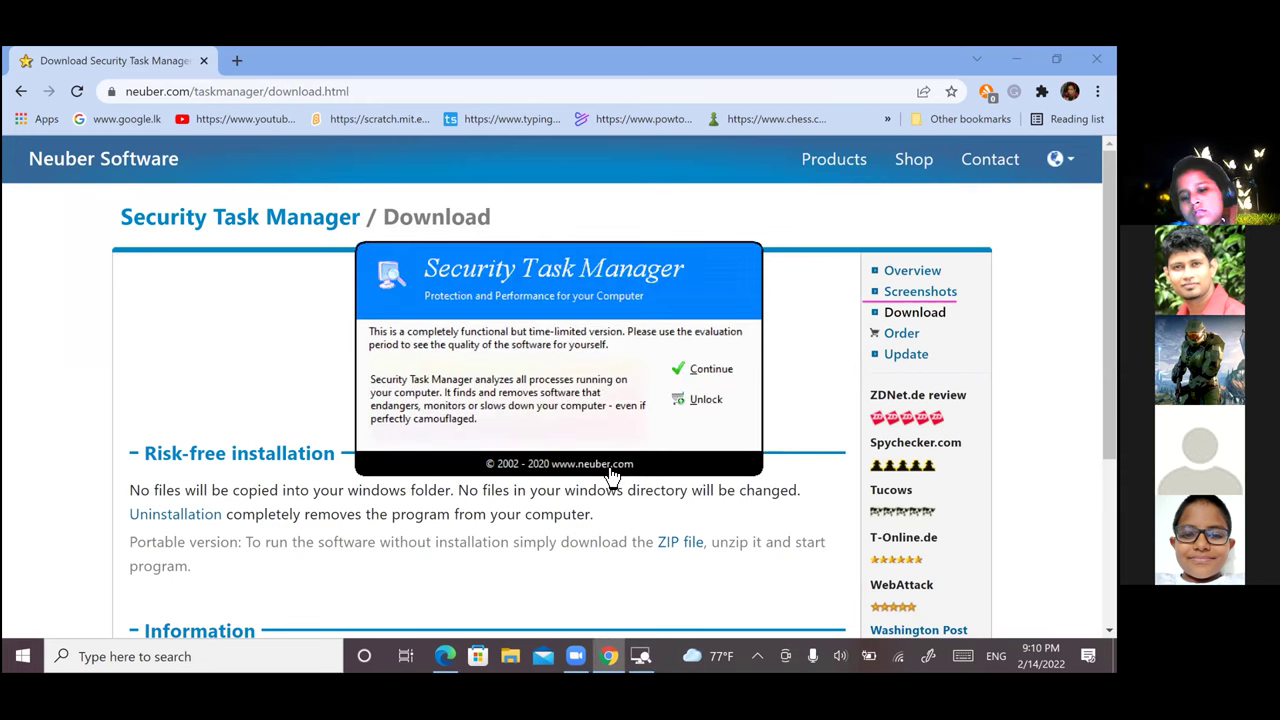
click(706, 377)
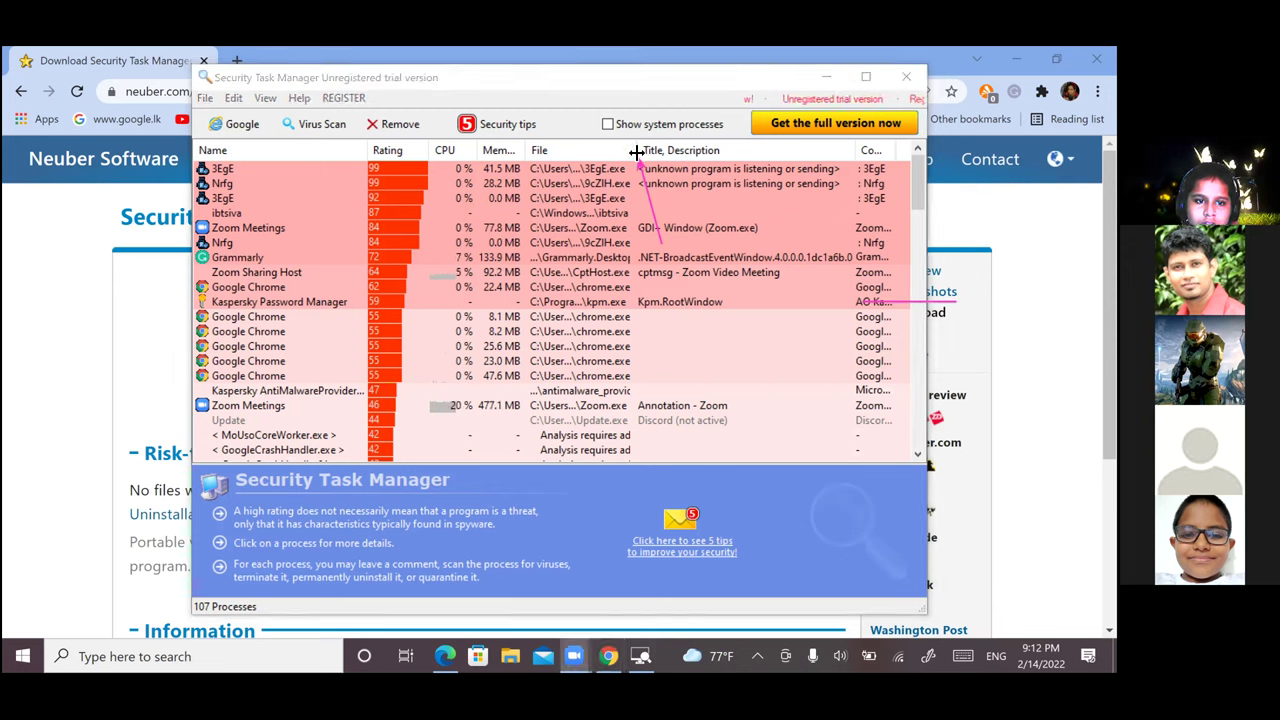
Reveal the collapsed Start column in the process list and widen the File column to show full file paths
click(636, 151)
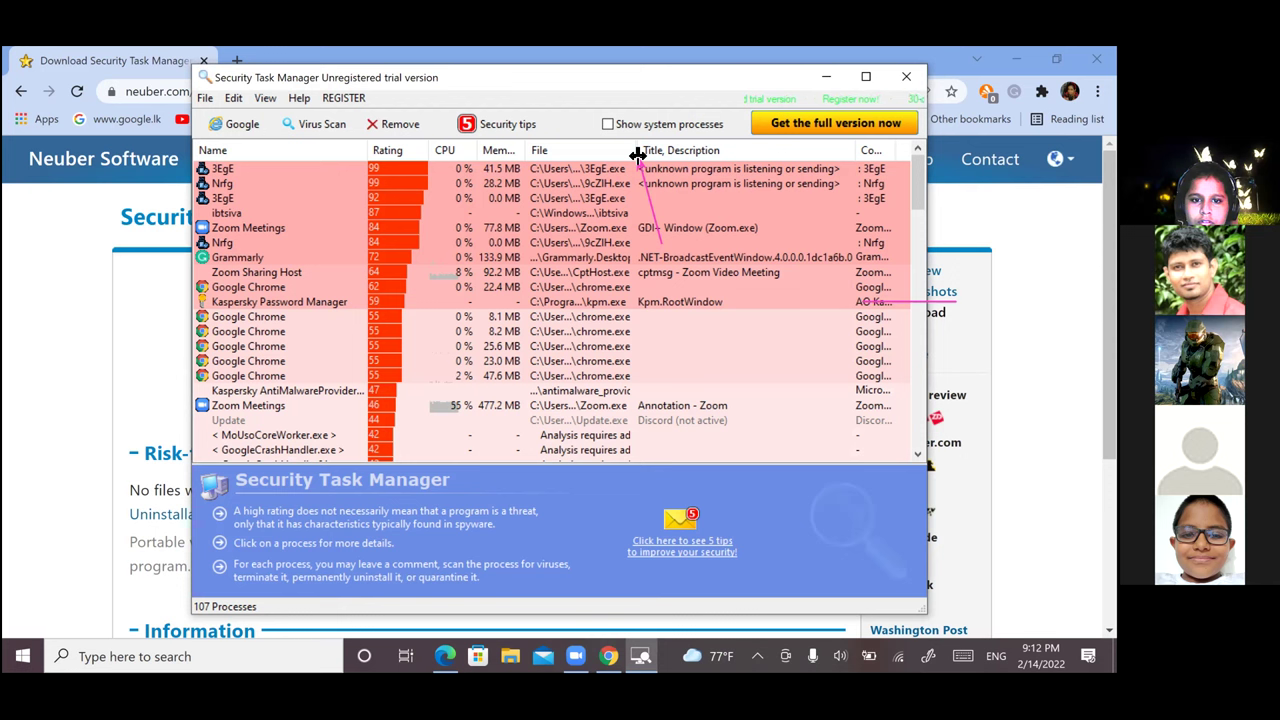
drag(637, 149, 780, 156)
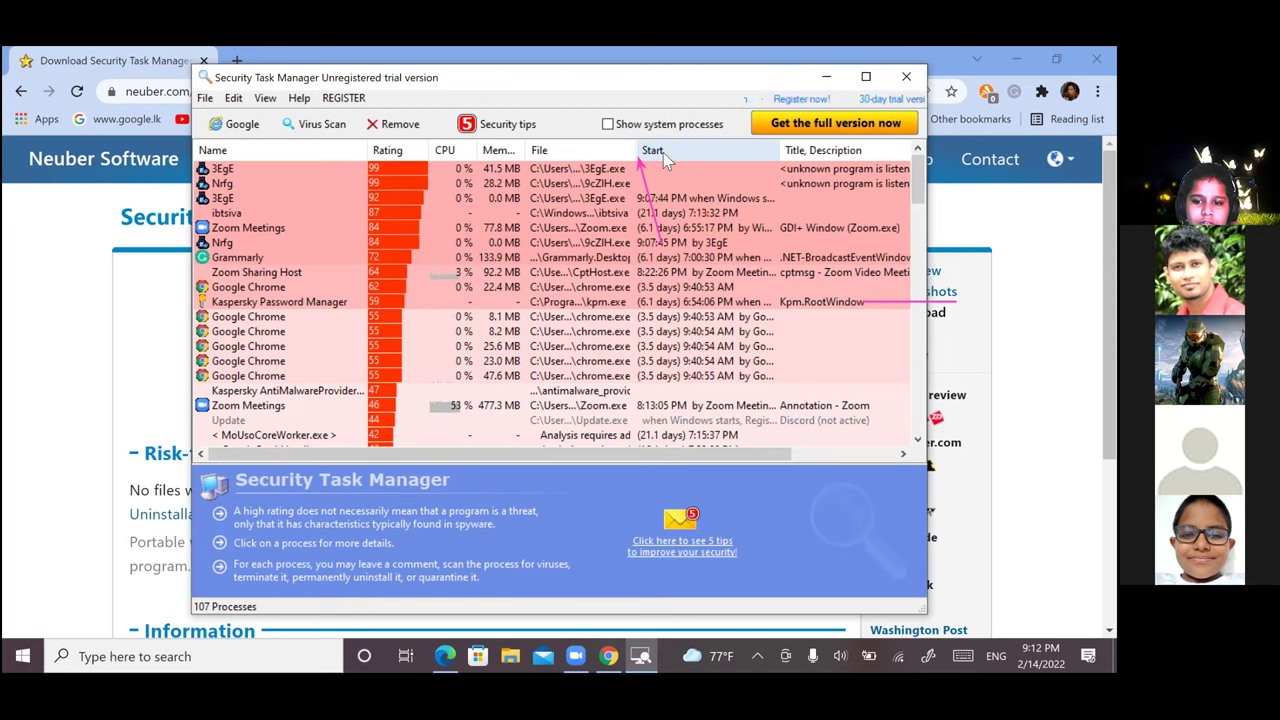
drag(634, 156, 863, 148)
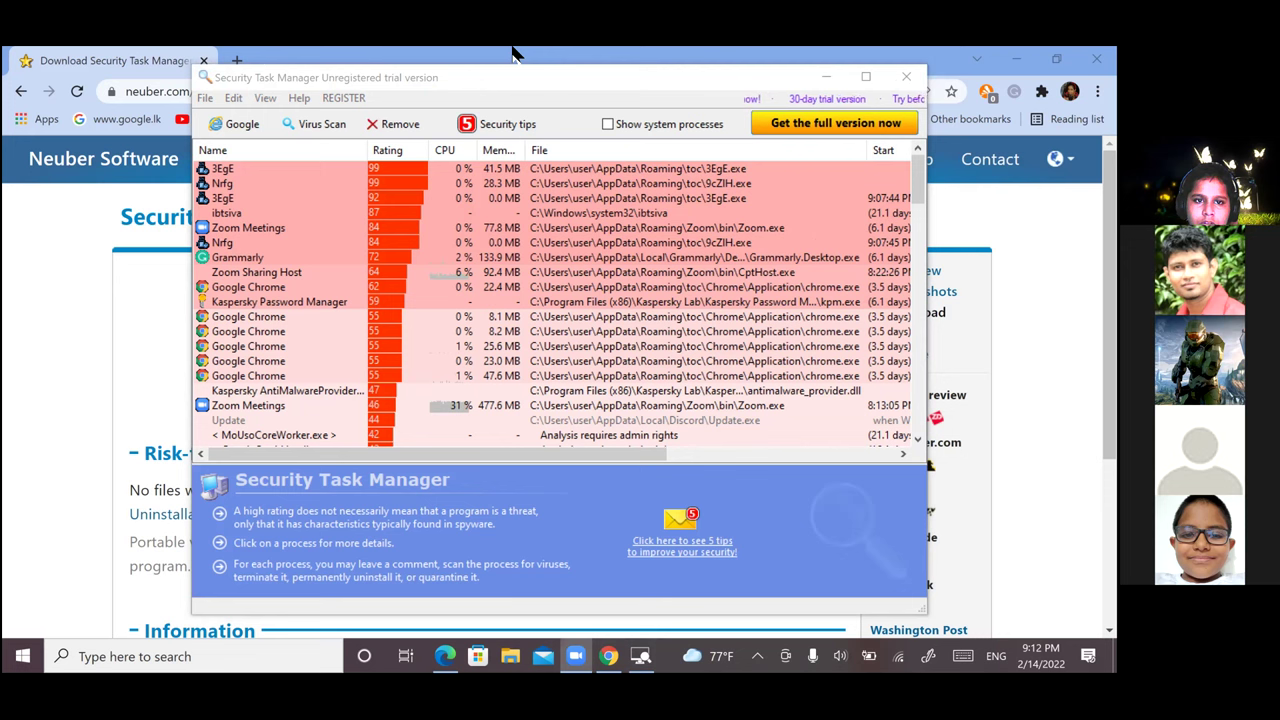
Open the folder containing the top-rated 3EgE process's executable and check the details of 9cZIH.exe there
click(601, 170)
right_click(600, 170)
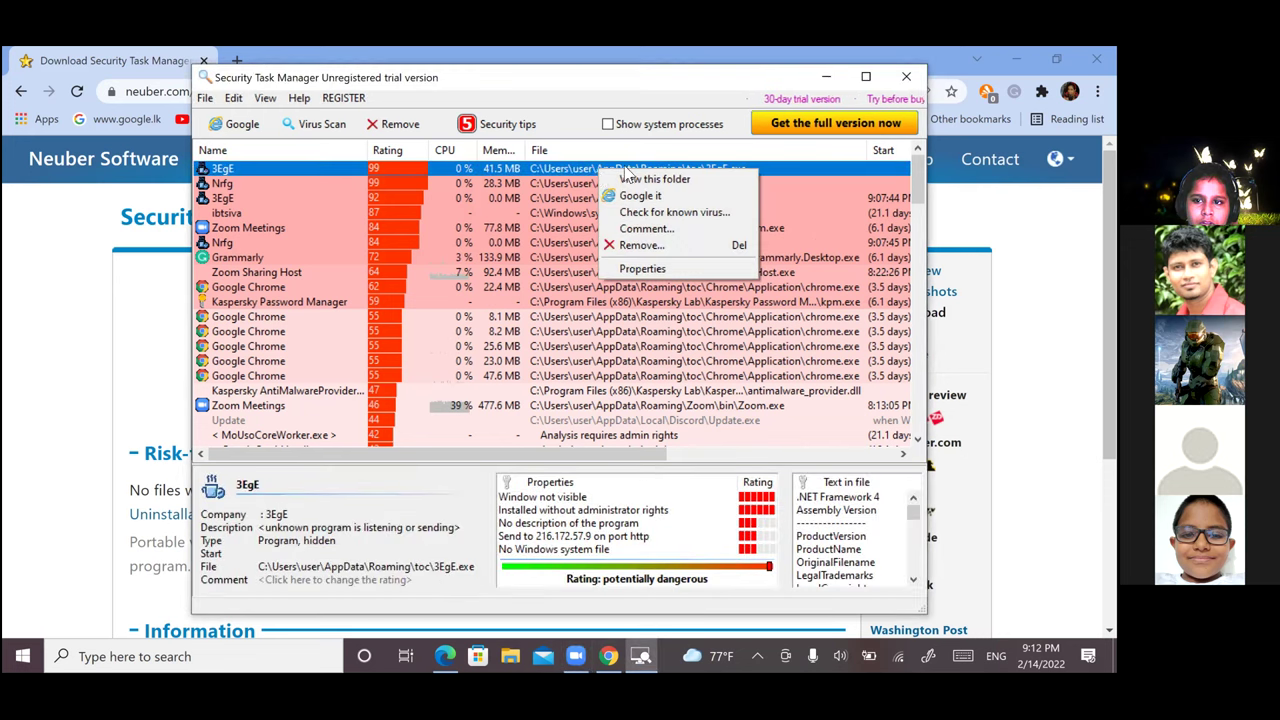
click(660, 180)
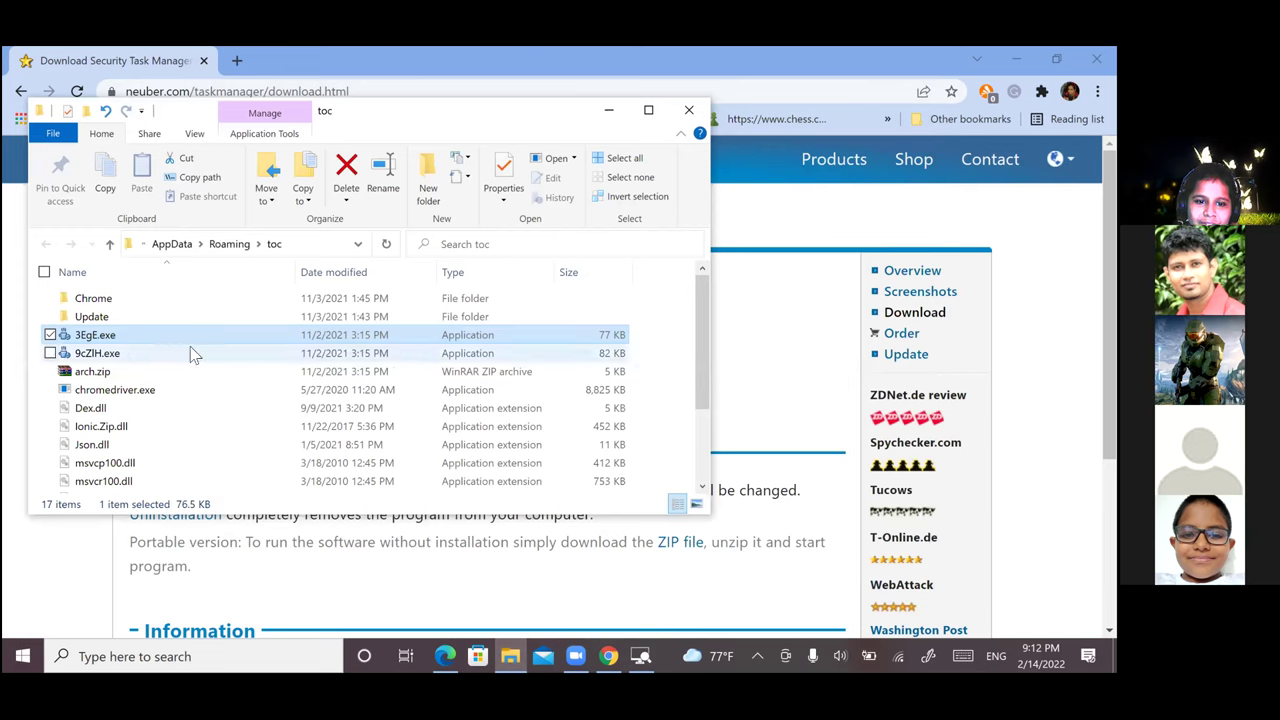
mouse_move(191, 349)
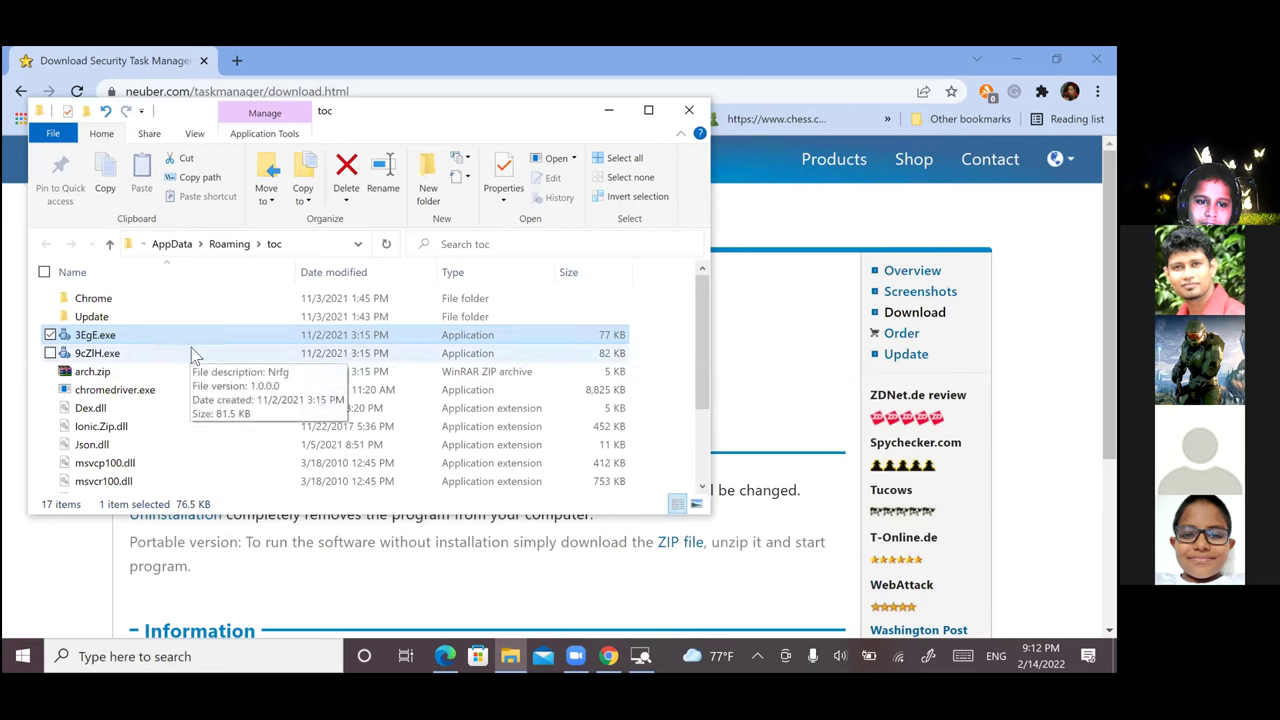
Switch to Chrome, search for virustotal in a new tab, and open the VirusTotal home page
click(240, 58)
click(238, 60)
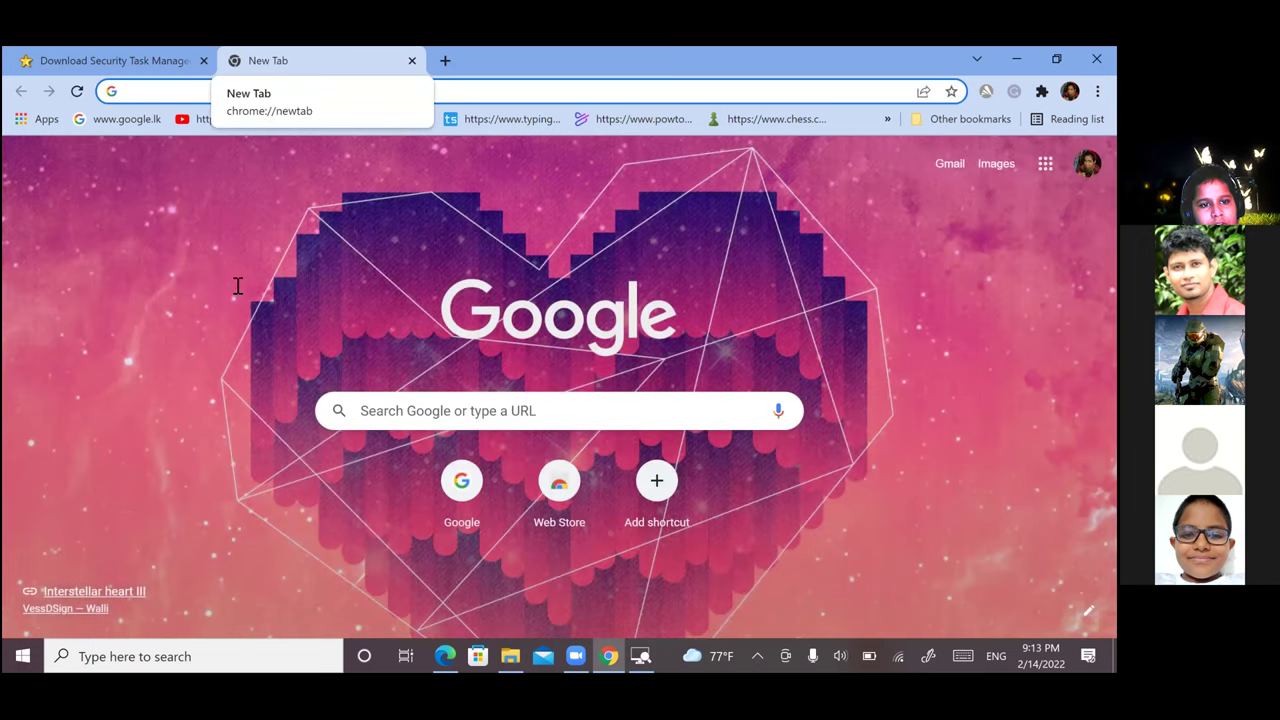
text(virus)
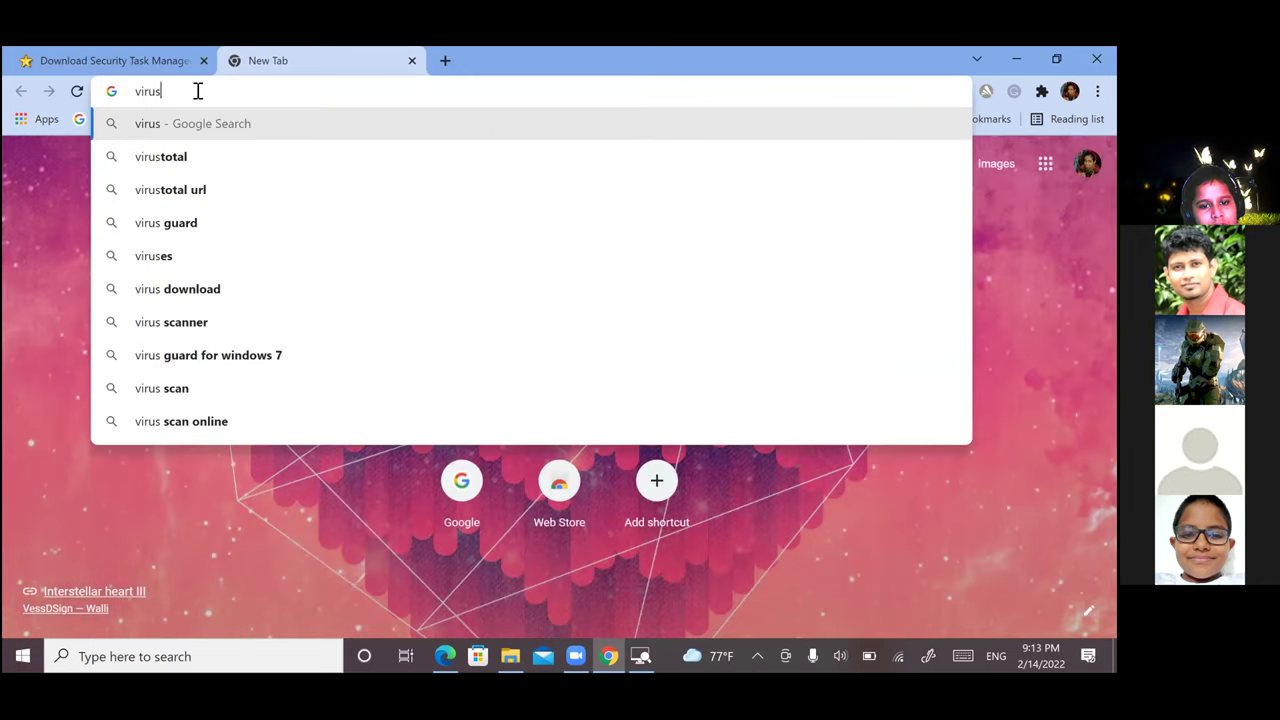
click(186, 157)
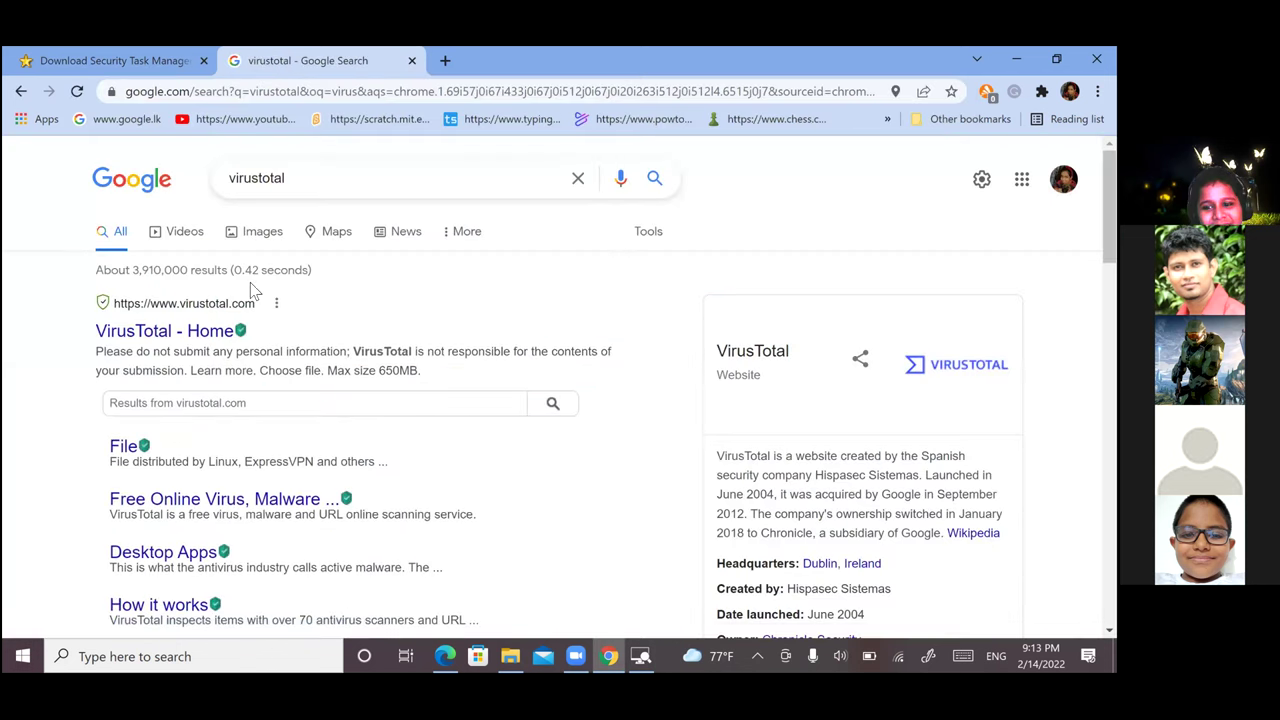
click(193, 336)
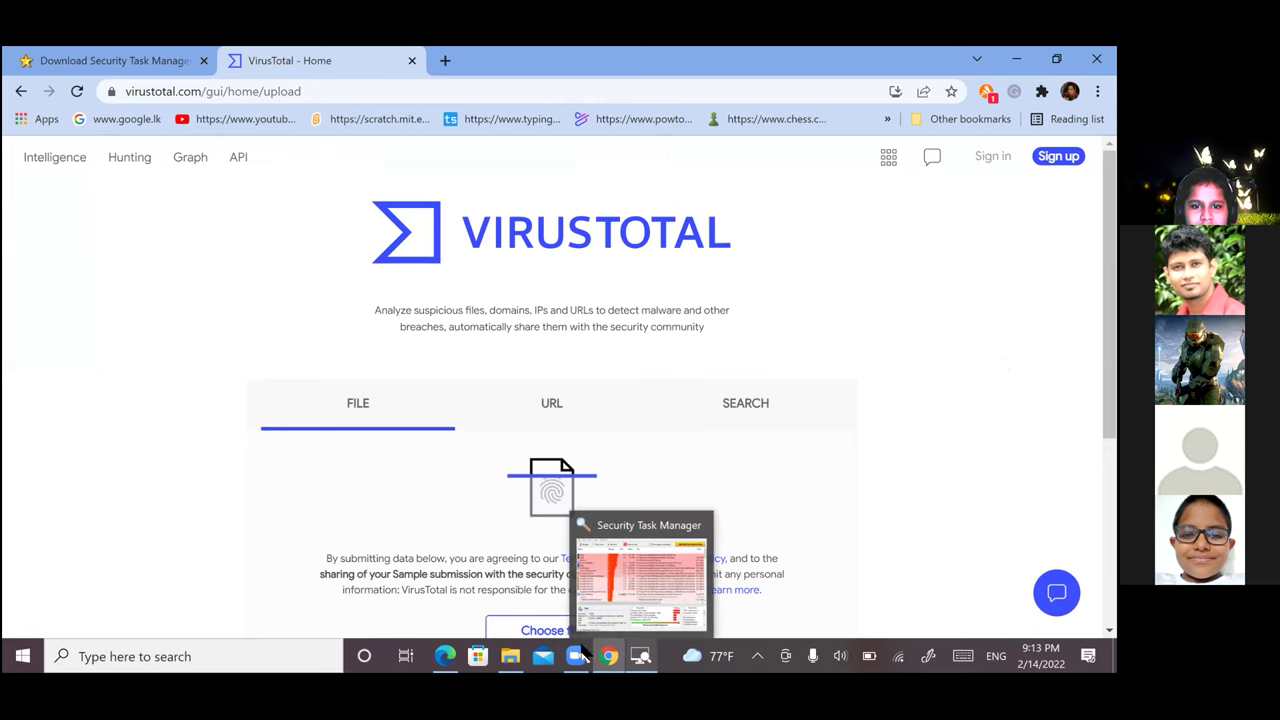
Submit 3EgE.exe from the toc folder to VirusTotal's file scanner
click(514, 652)
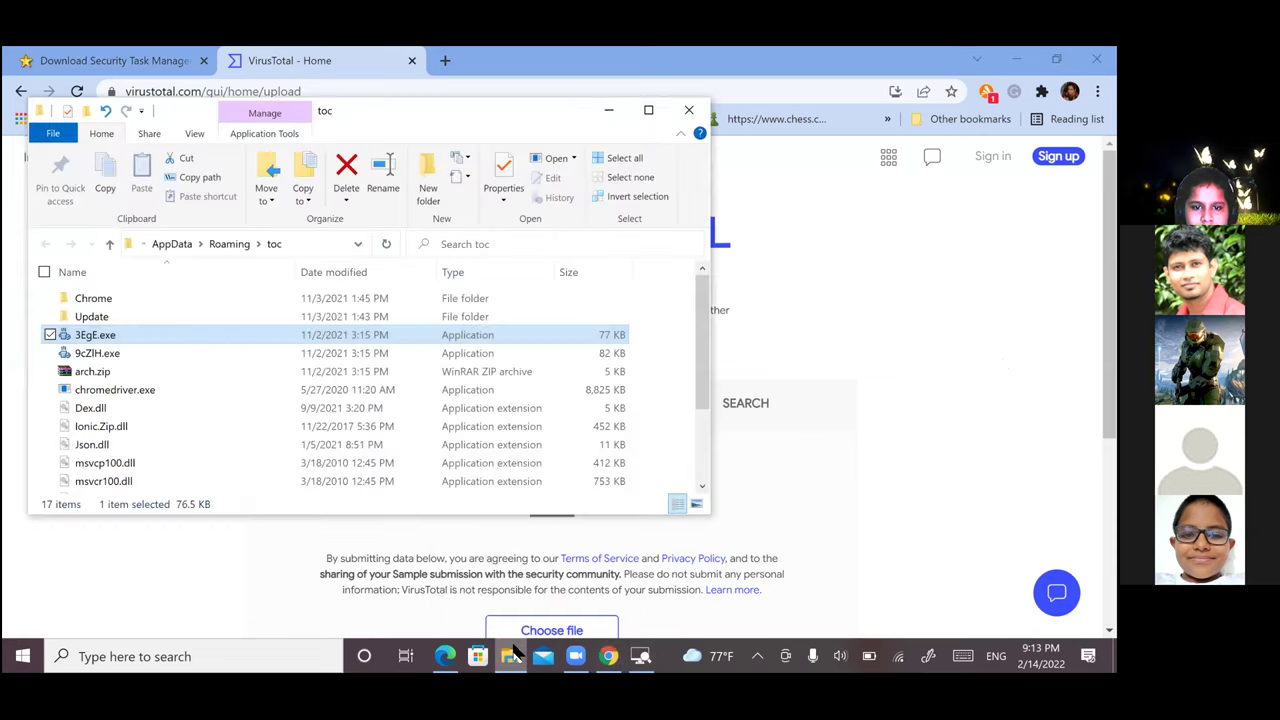
click(512, 592)
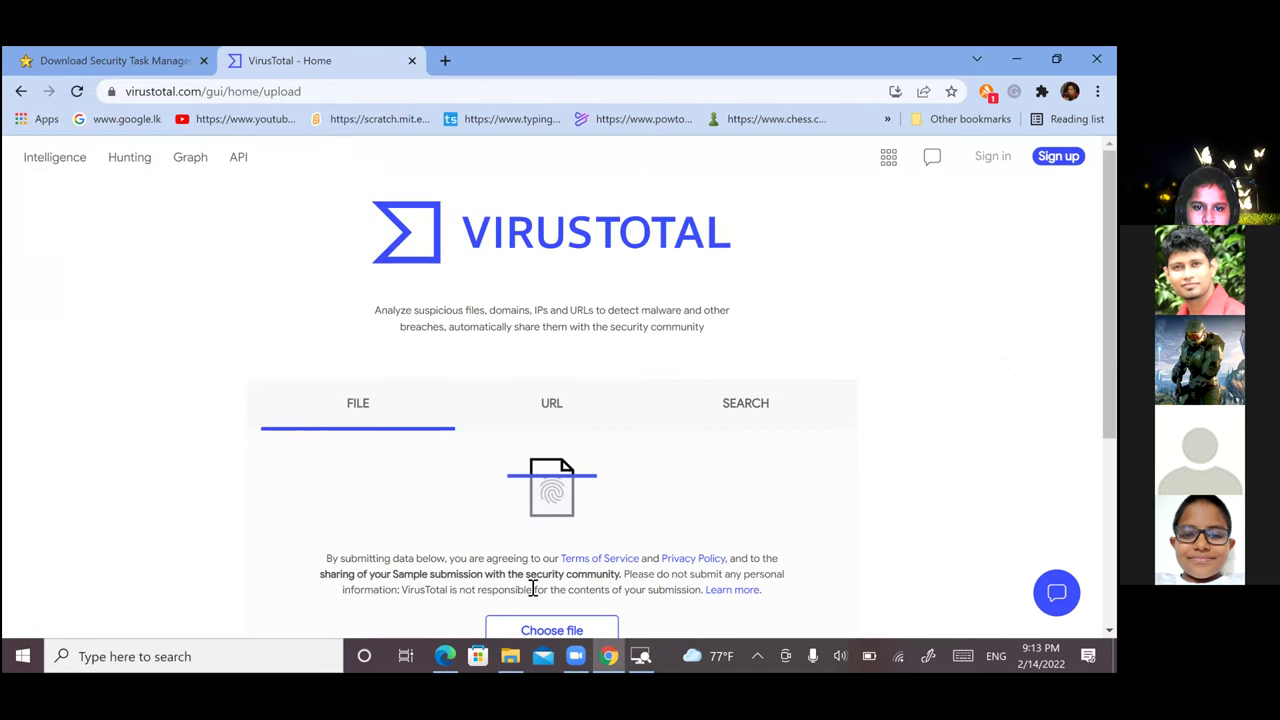
click(514, 652)
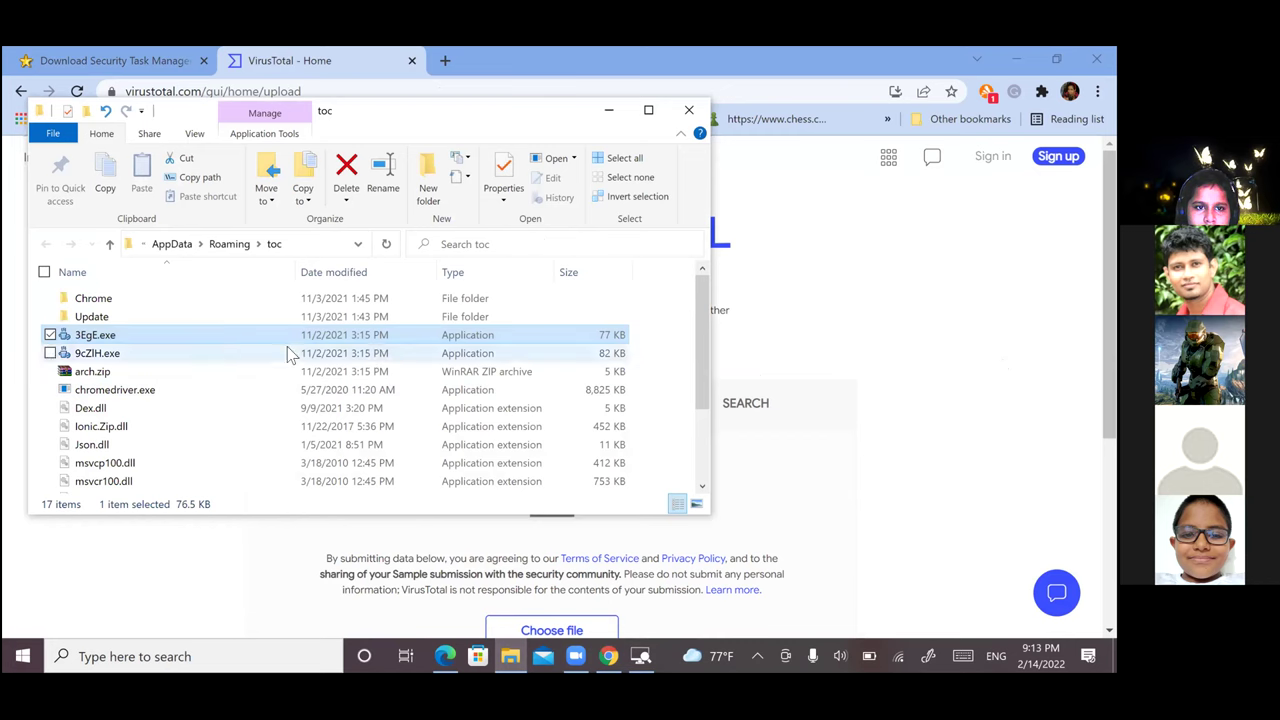
drag(97, 342, 538, 550)
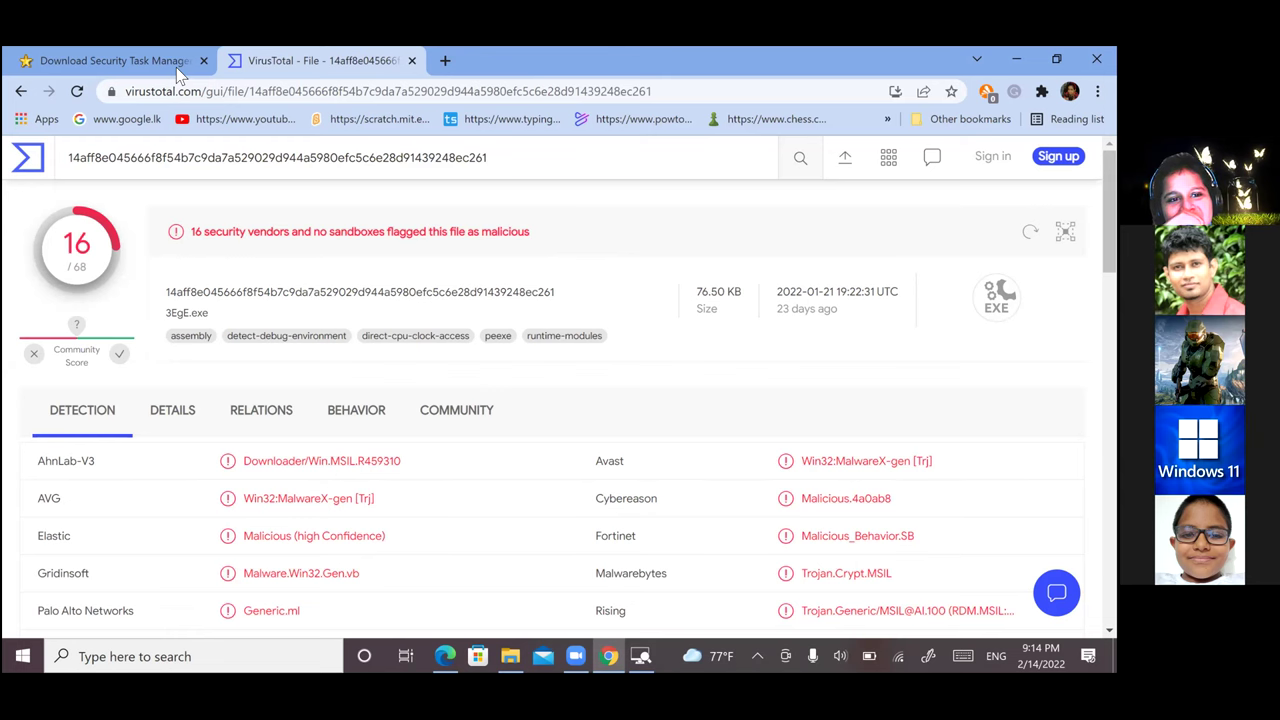
Switch to Security Task Manager, examine the ibtsiva, Kaspersky AntiMalwareProvider and Discord Update processes and the lower-rated entries, and return to the VirusTotal report
click(641, 655)
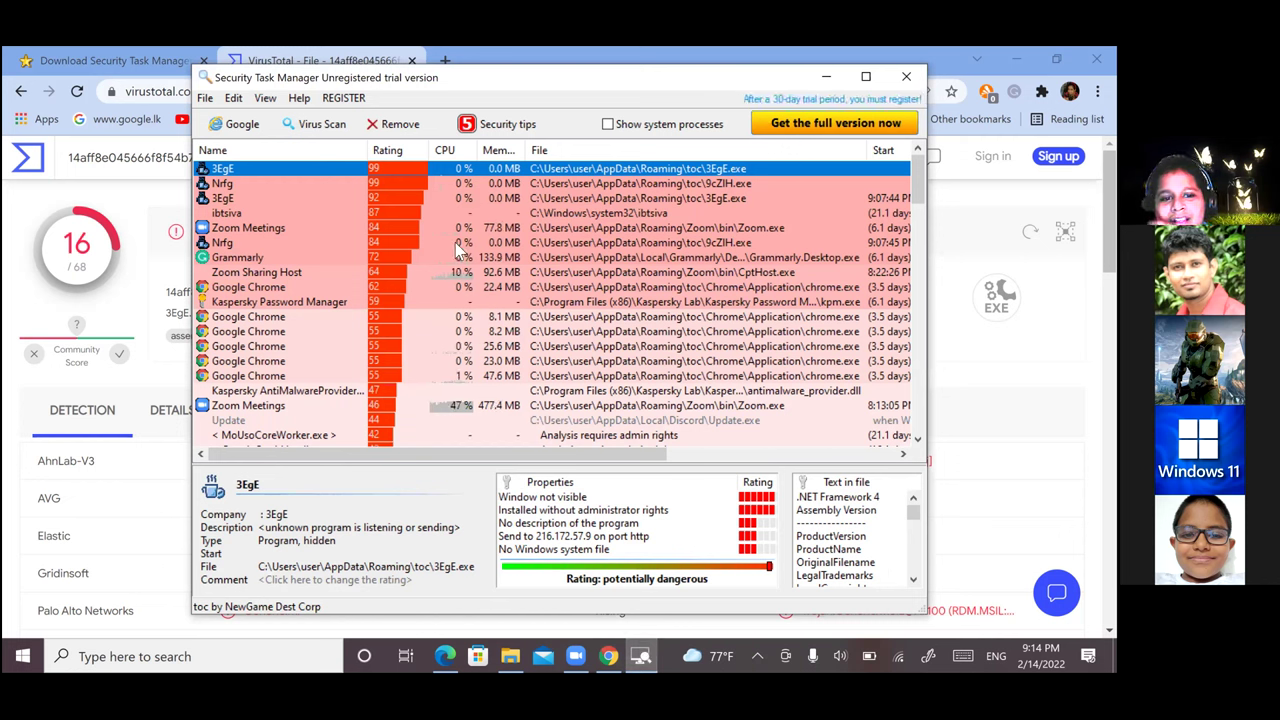
click(658, 215)
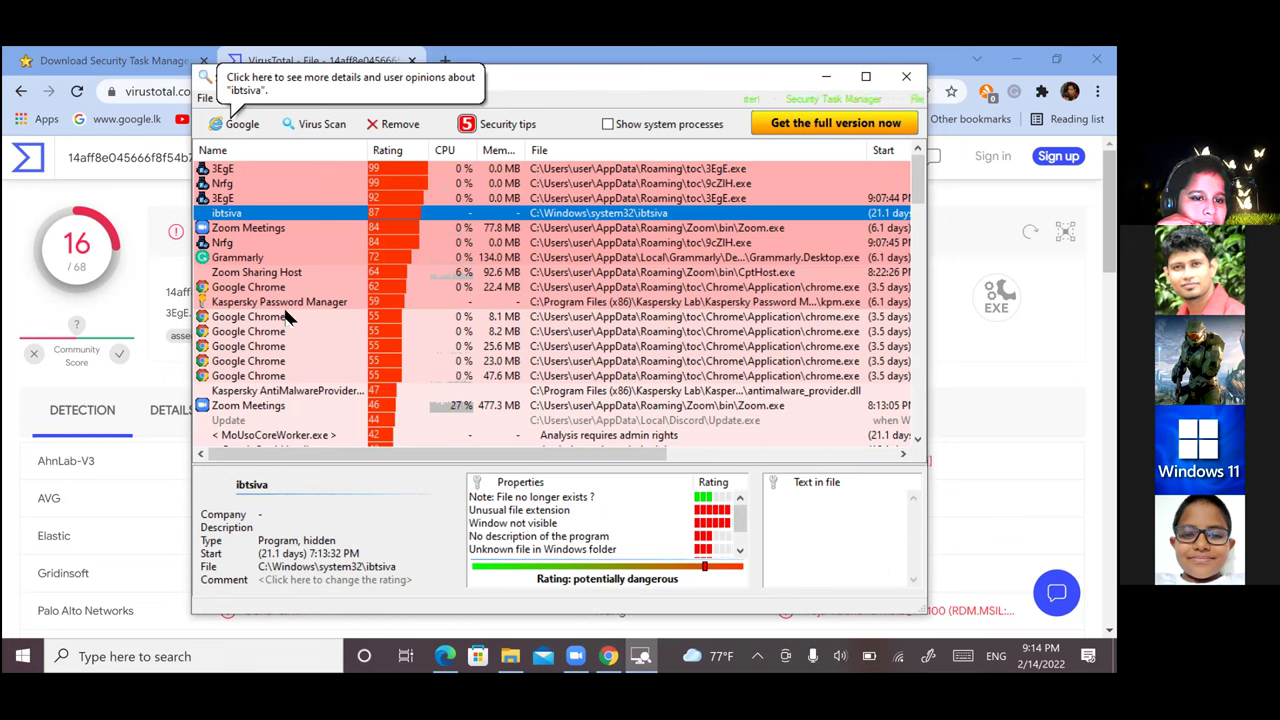
click(308, 391)
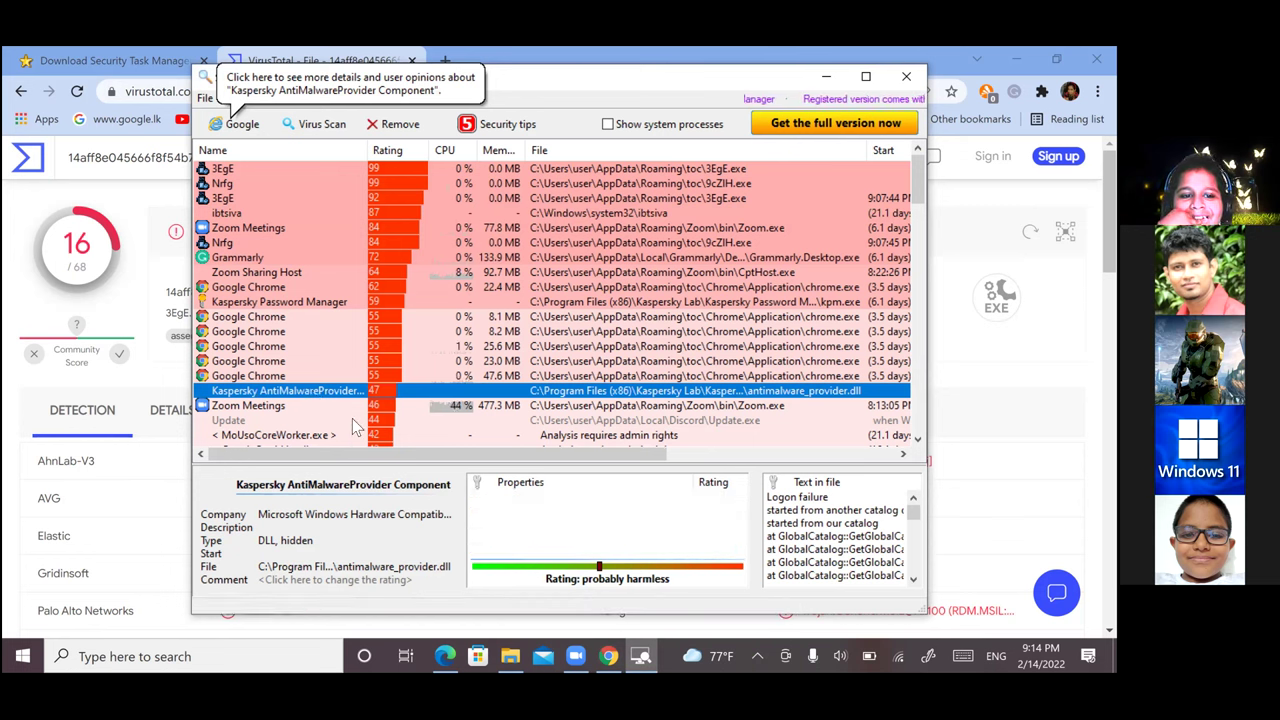
click(352, 421)
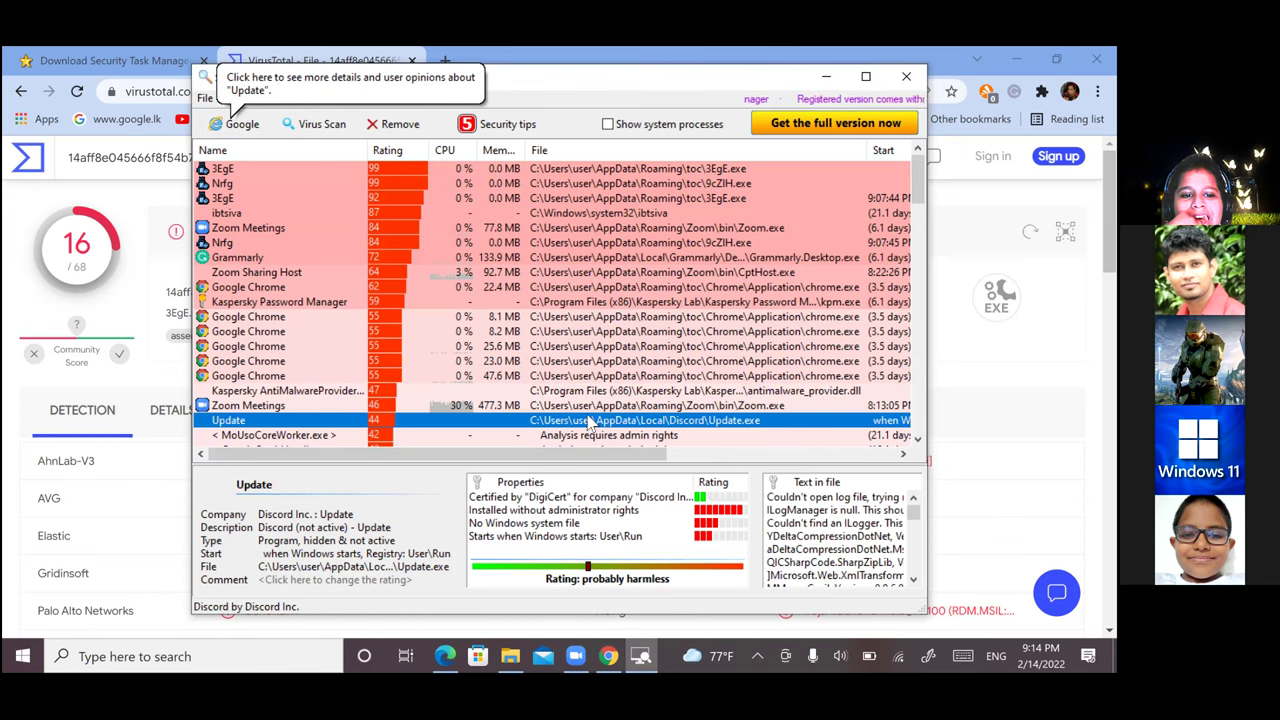
scroll(915, 443, down, 3)
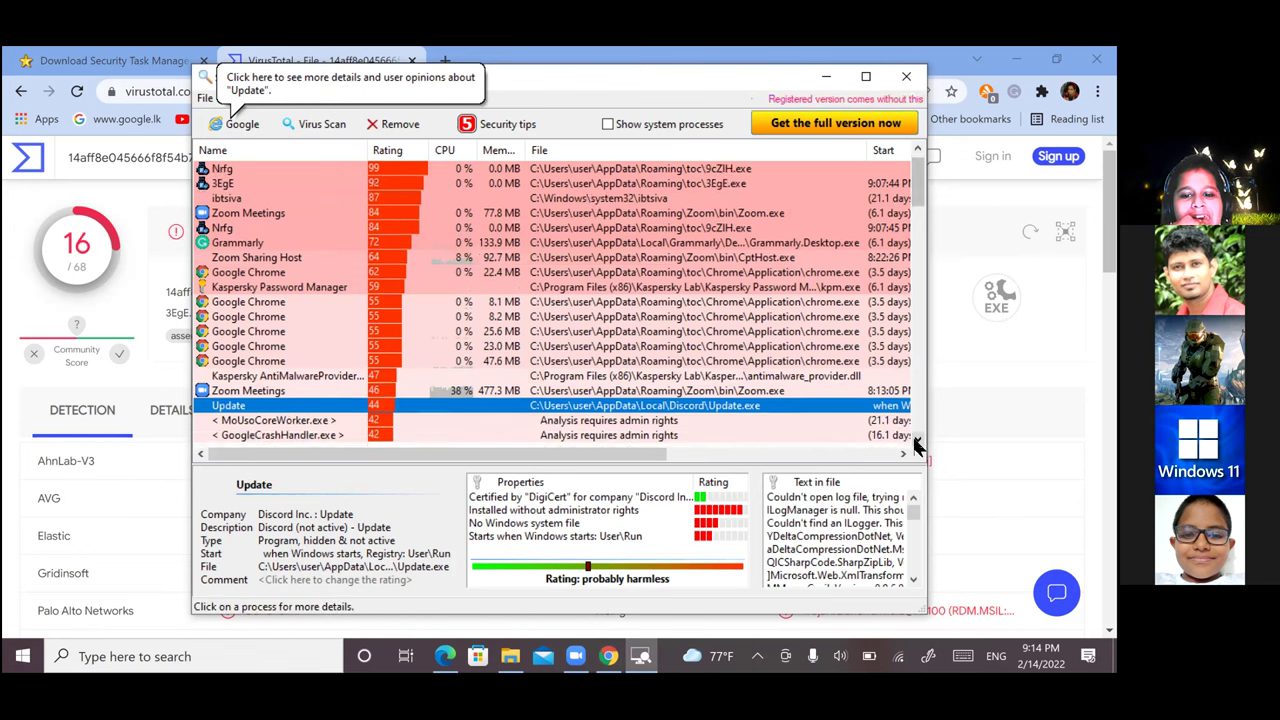
scroll(915, 443, down, 4)
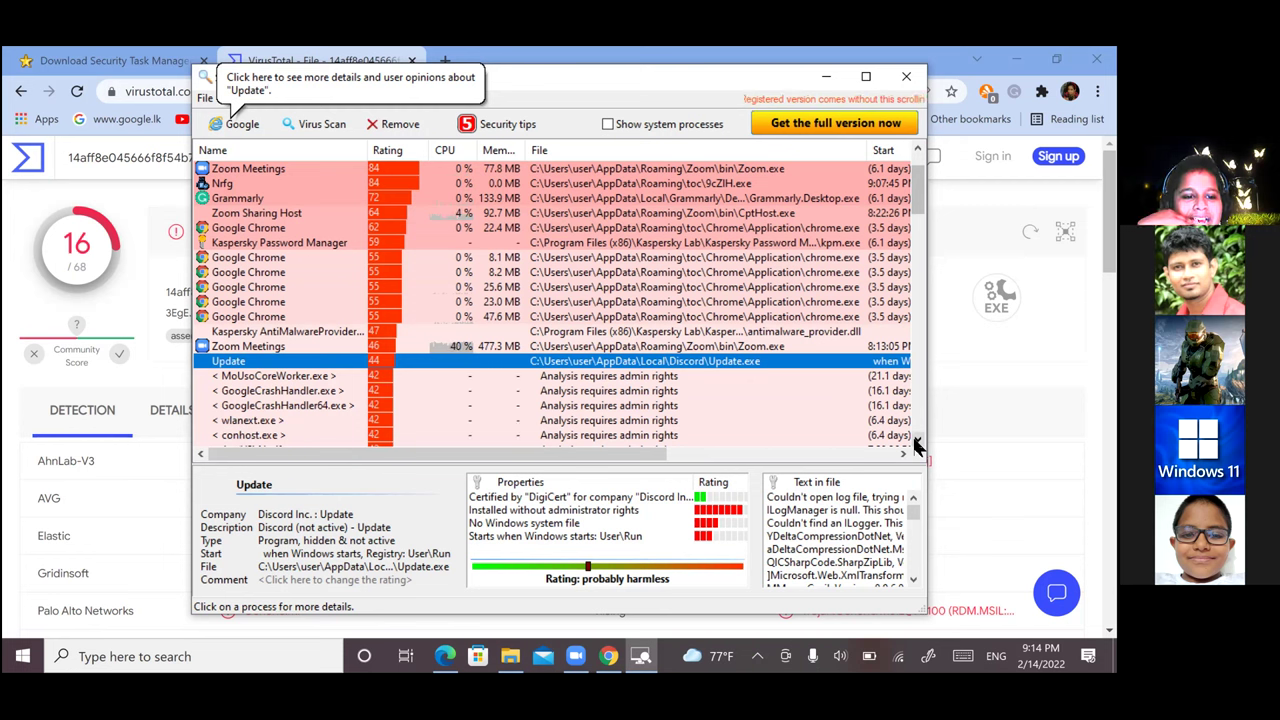
scroll(915, 443, down, 4)
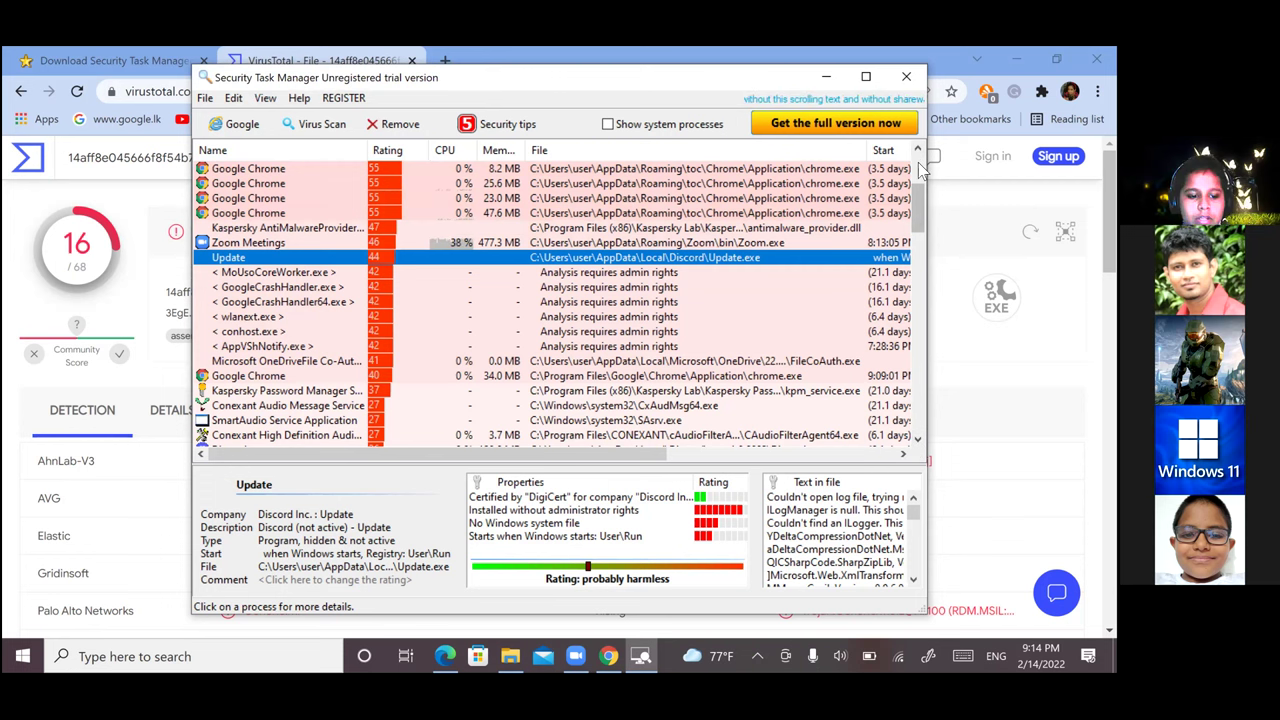
scroll(918, 162, up, 4)
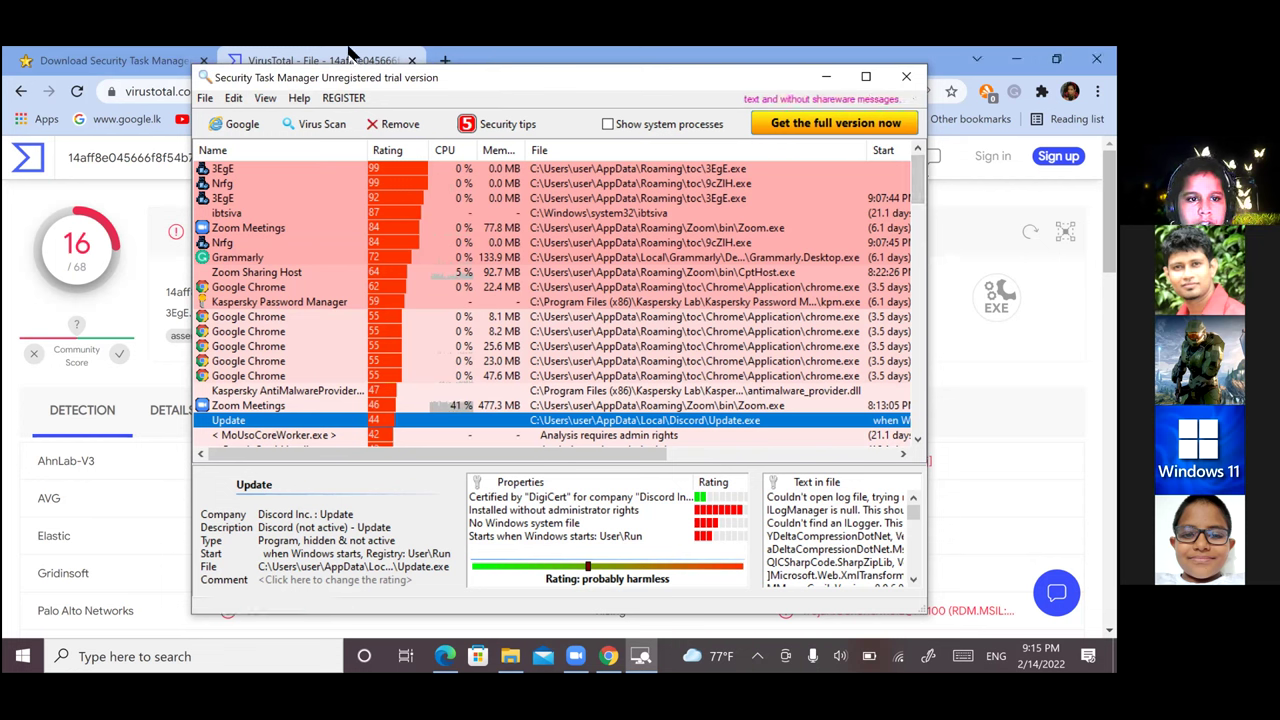
click(604, 52)
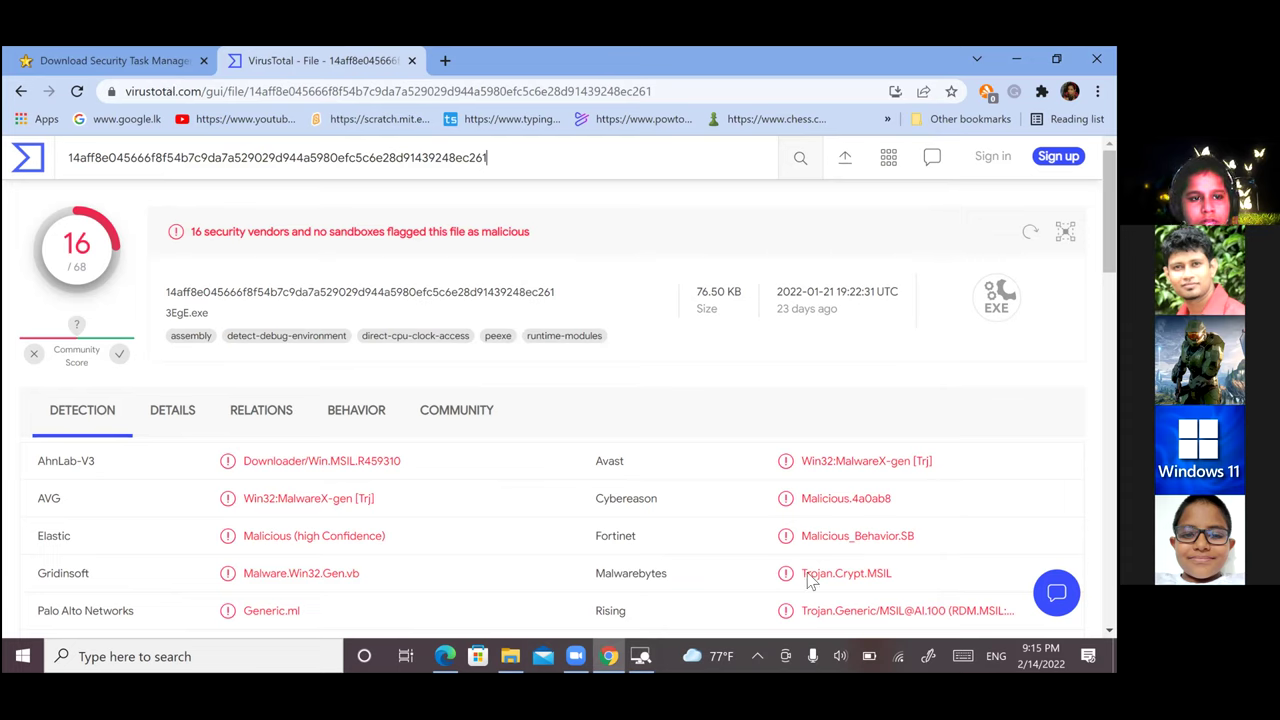
Switch to Security Task Manager and try to move the file of the Nrfg process rated 99 to quarantine
click(641, 656)
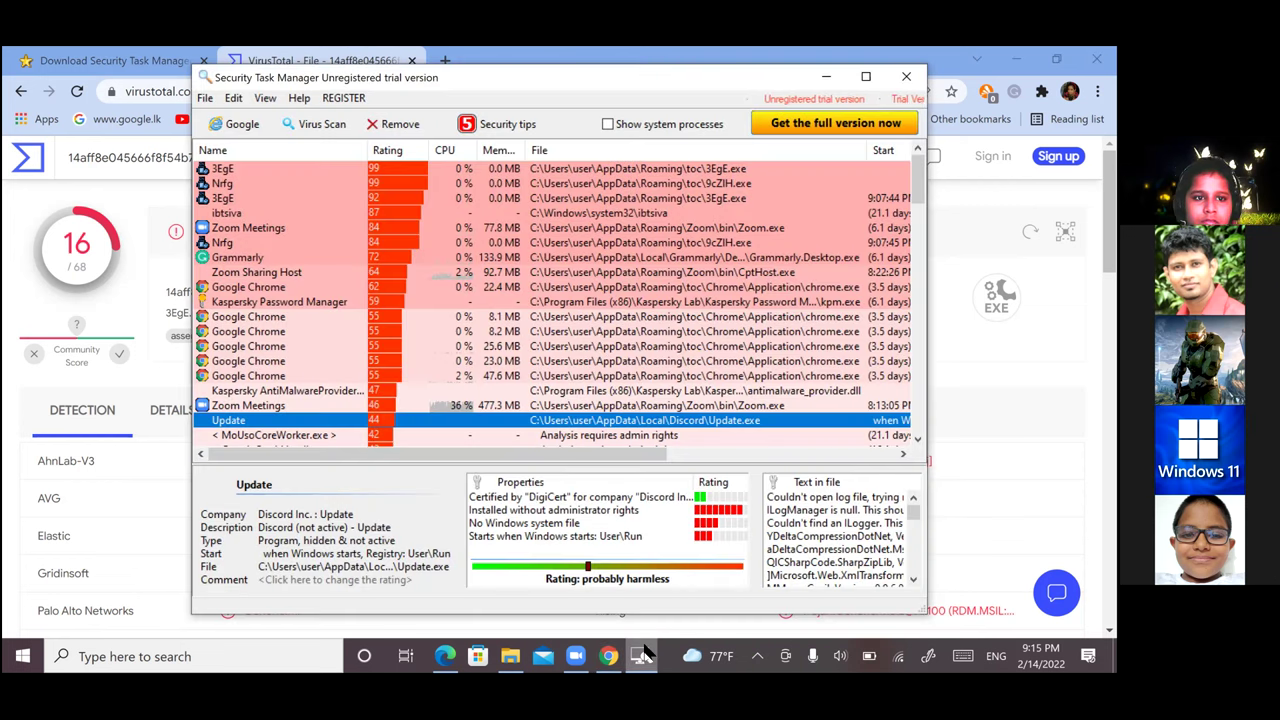
click(400, 186)
click(400, 186)
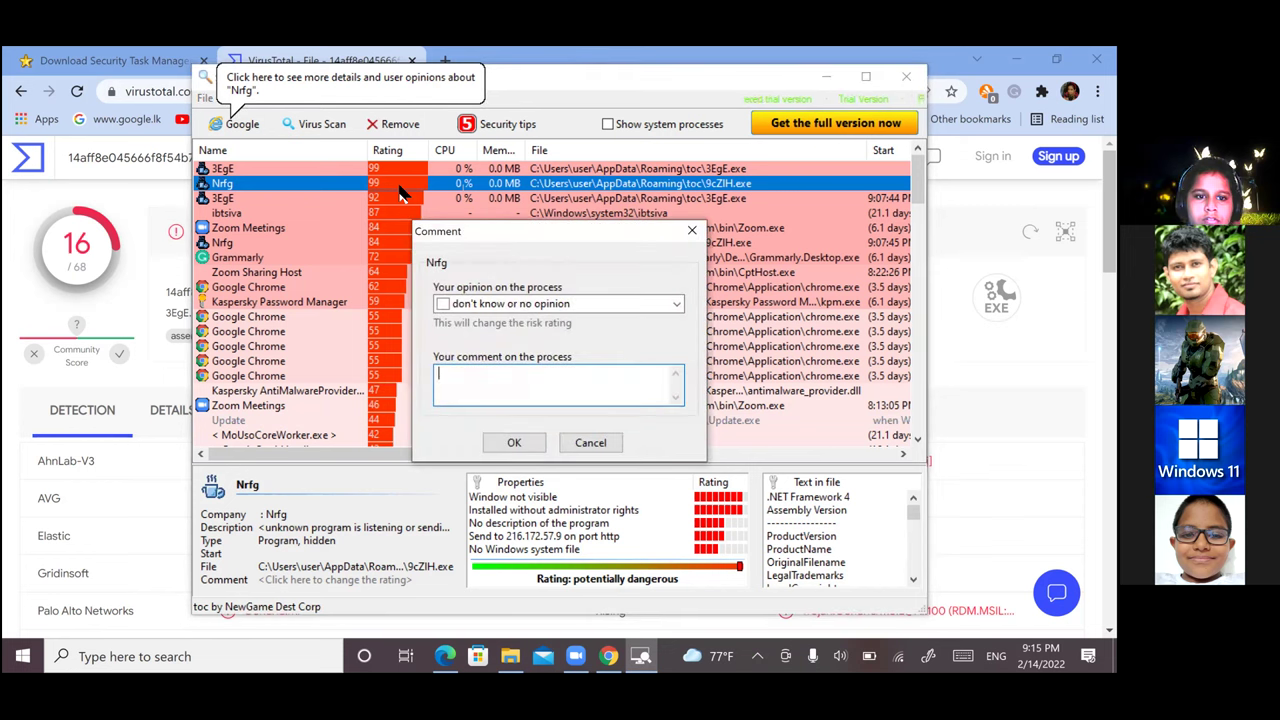
click(691, 231)
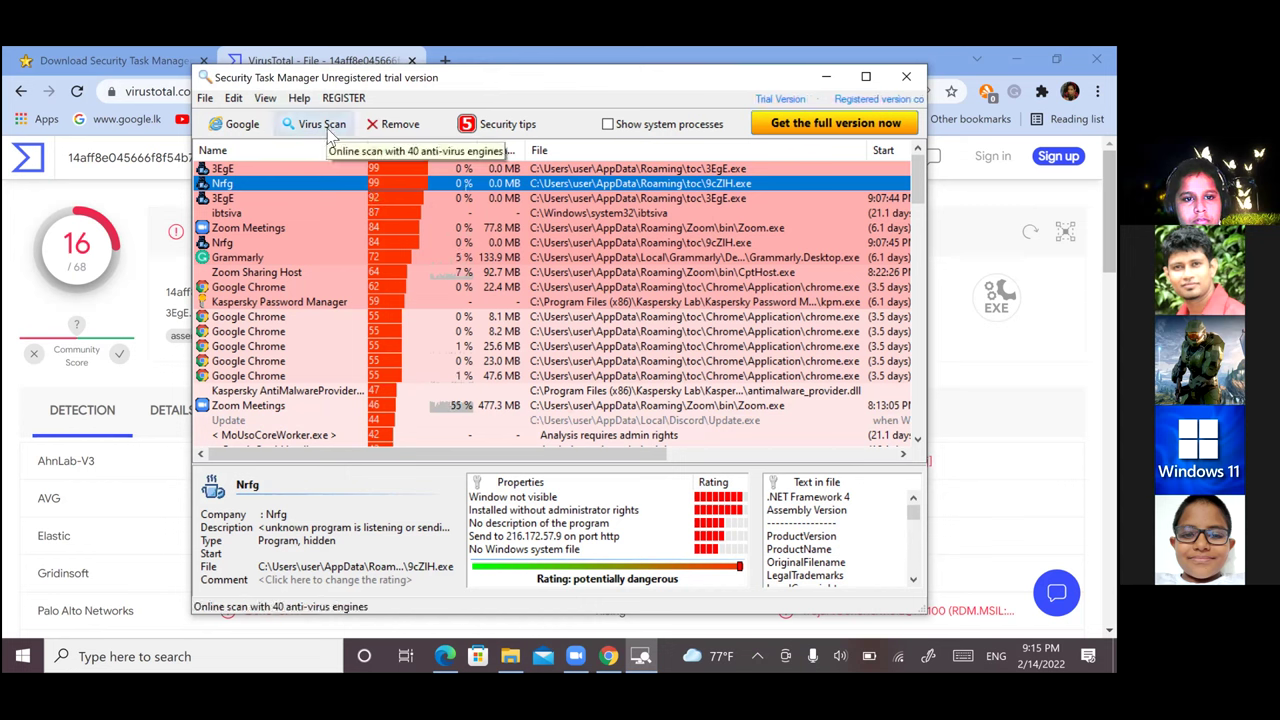
click(398, 124)
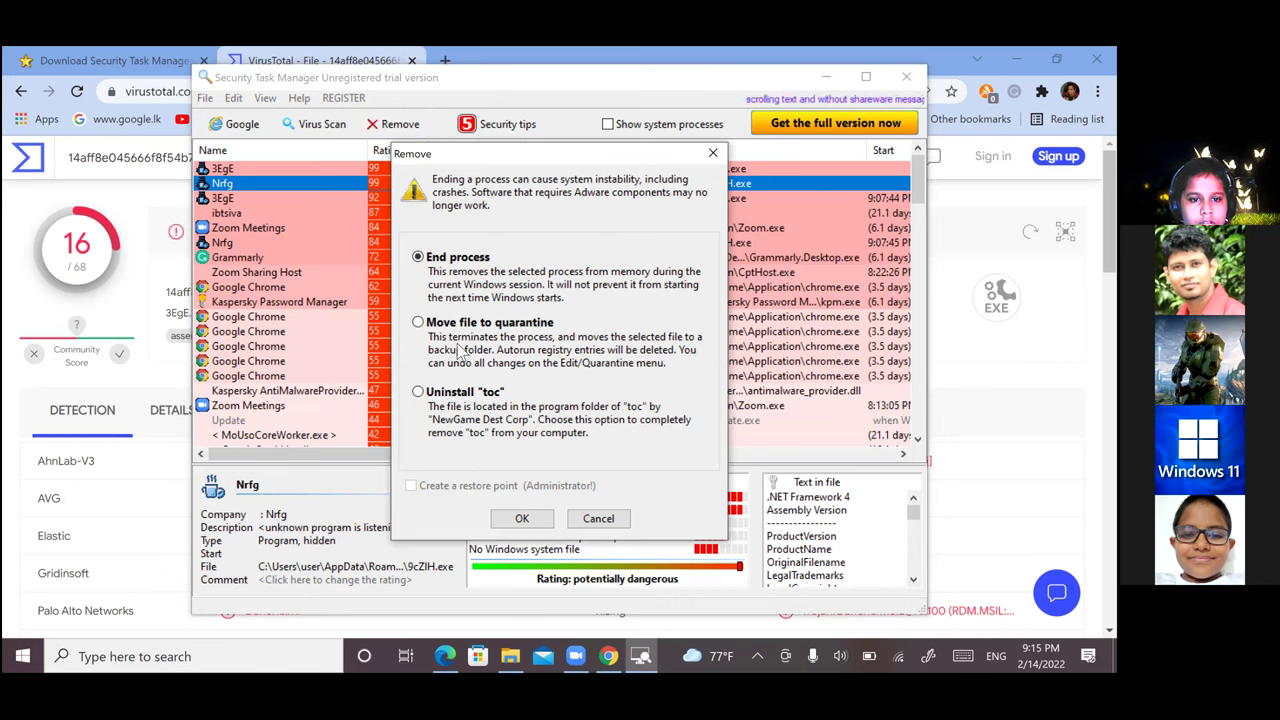
click(418, 323)
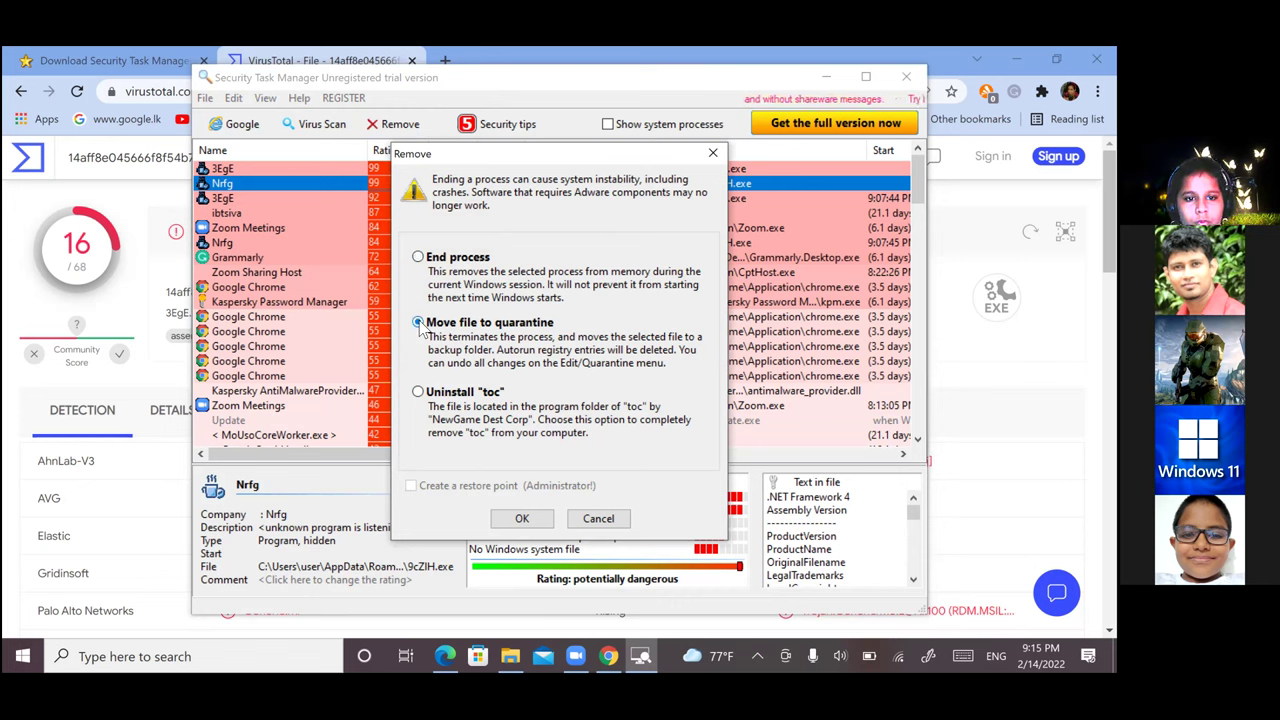
click(522, 519)
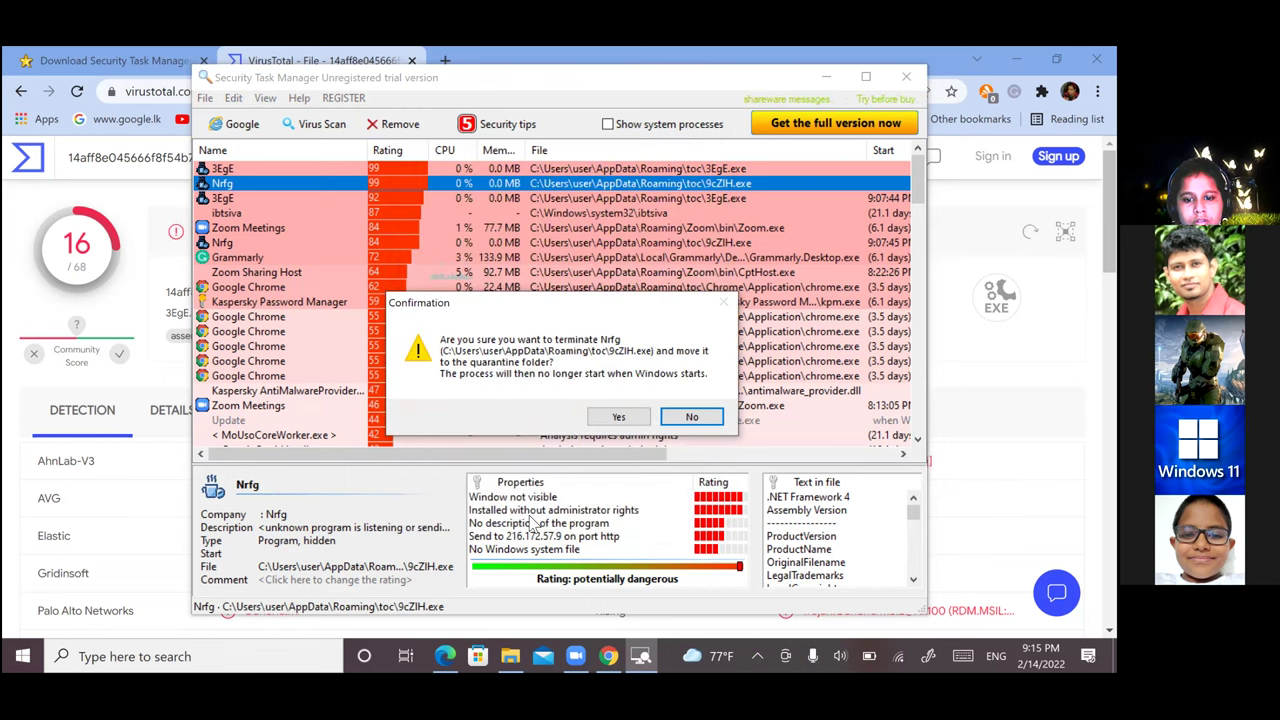
click(622, 409)
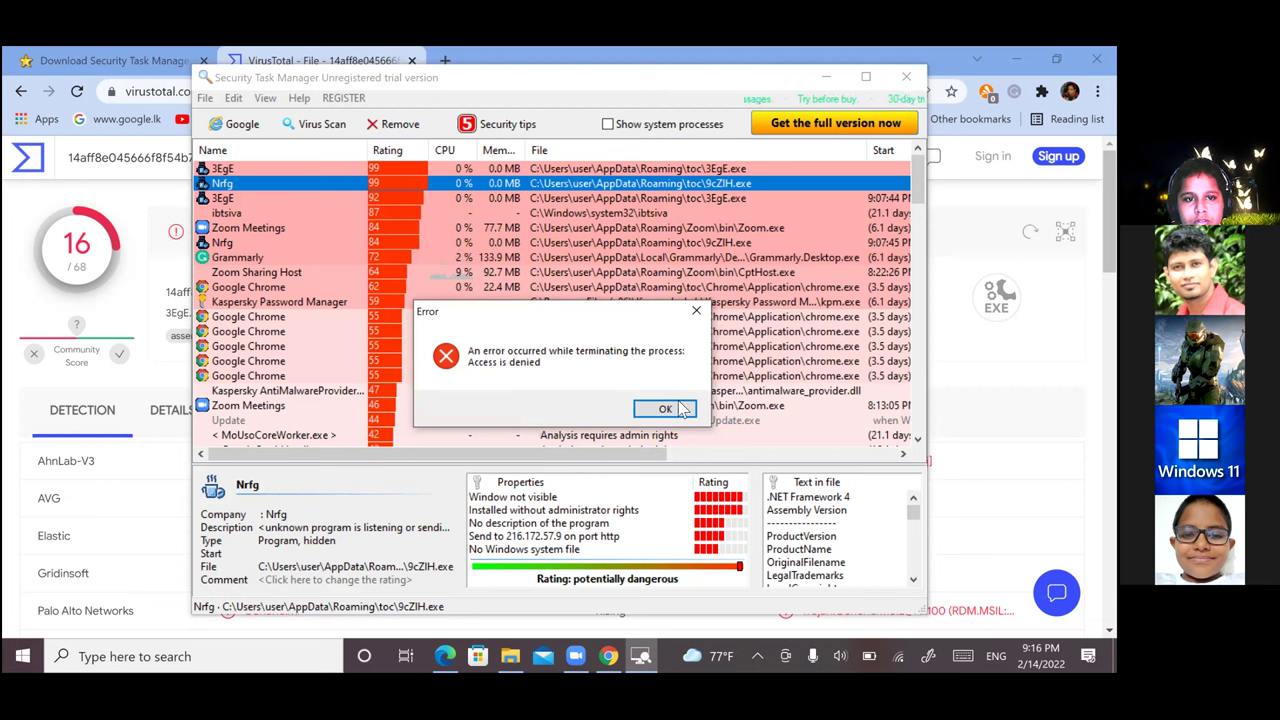
click(682, 408)
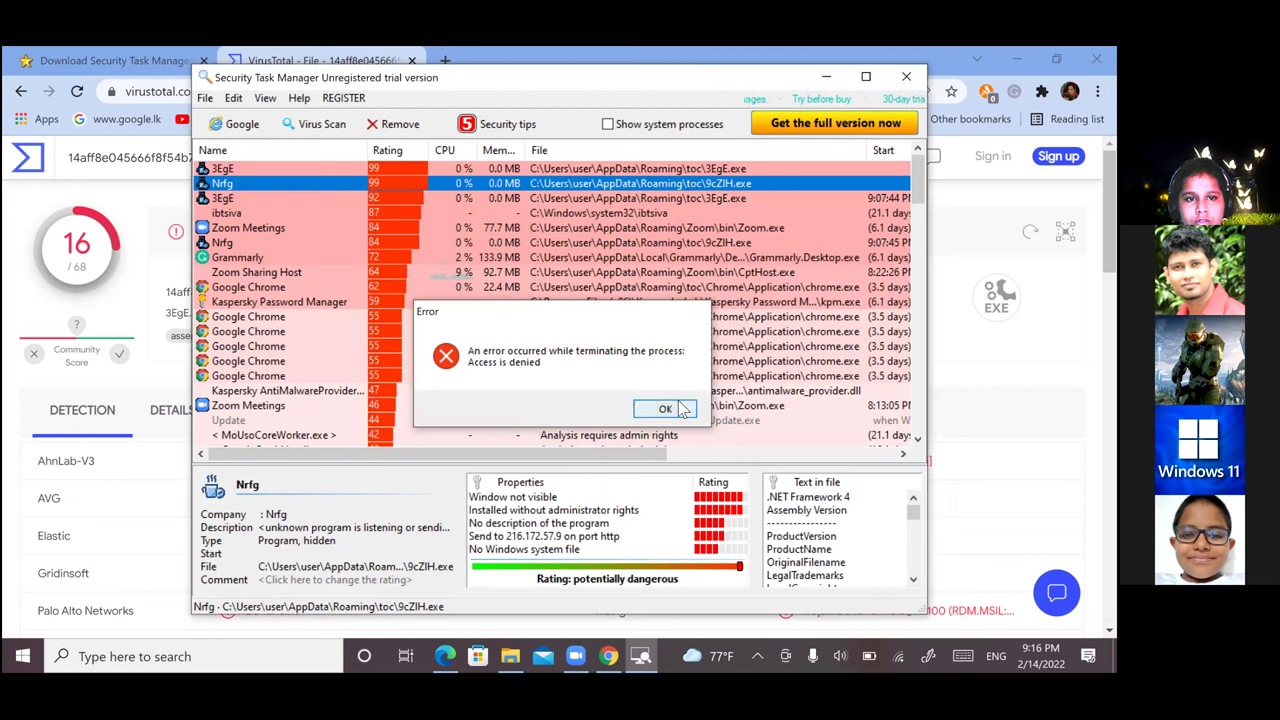
Try to terminate the 3EgE process rated 99 and move its file to quarantine
click(352, 170)
right_click(352, 172)
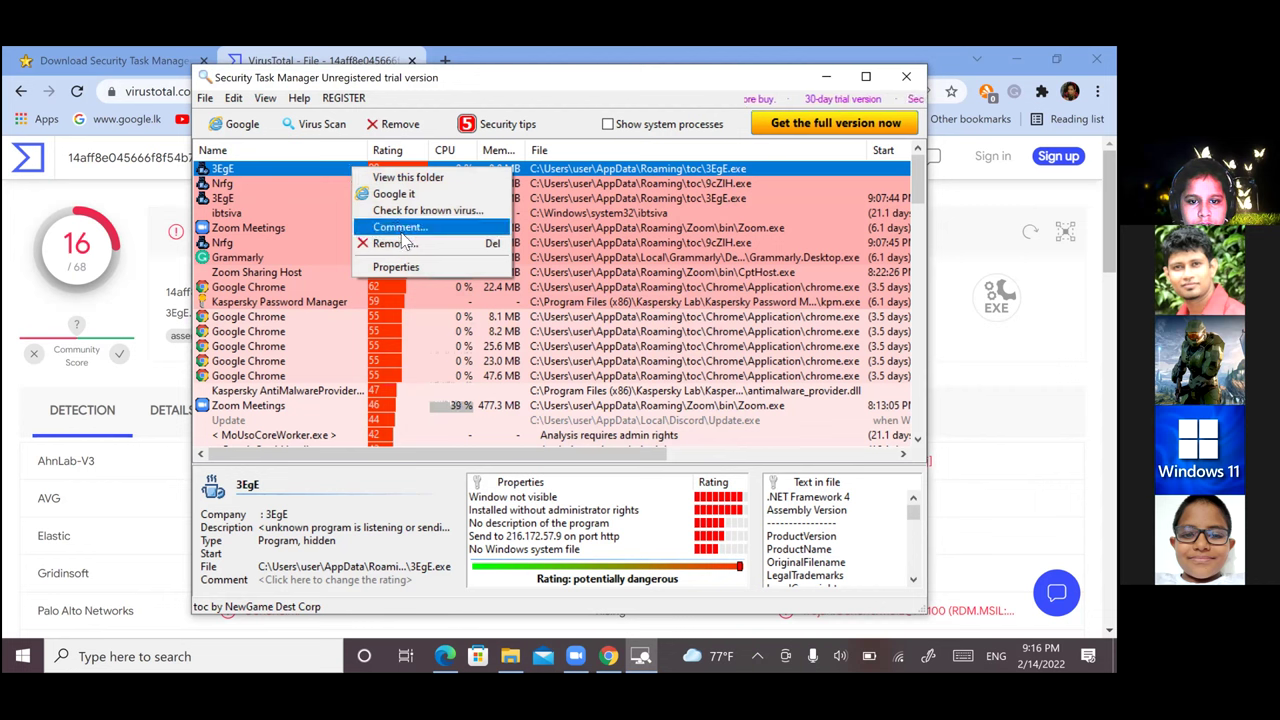
click(405, 245)
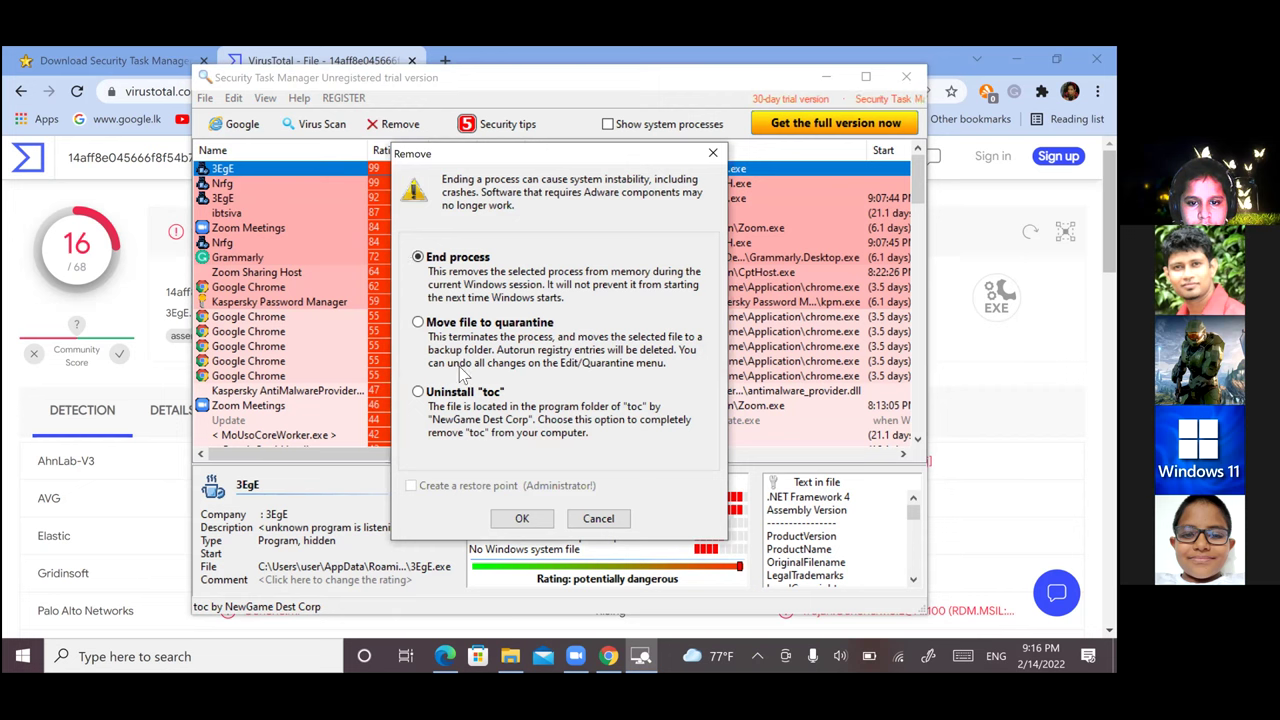
click(466, 326)
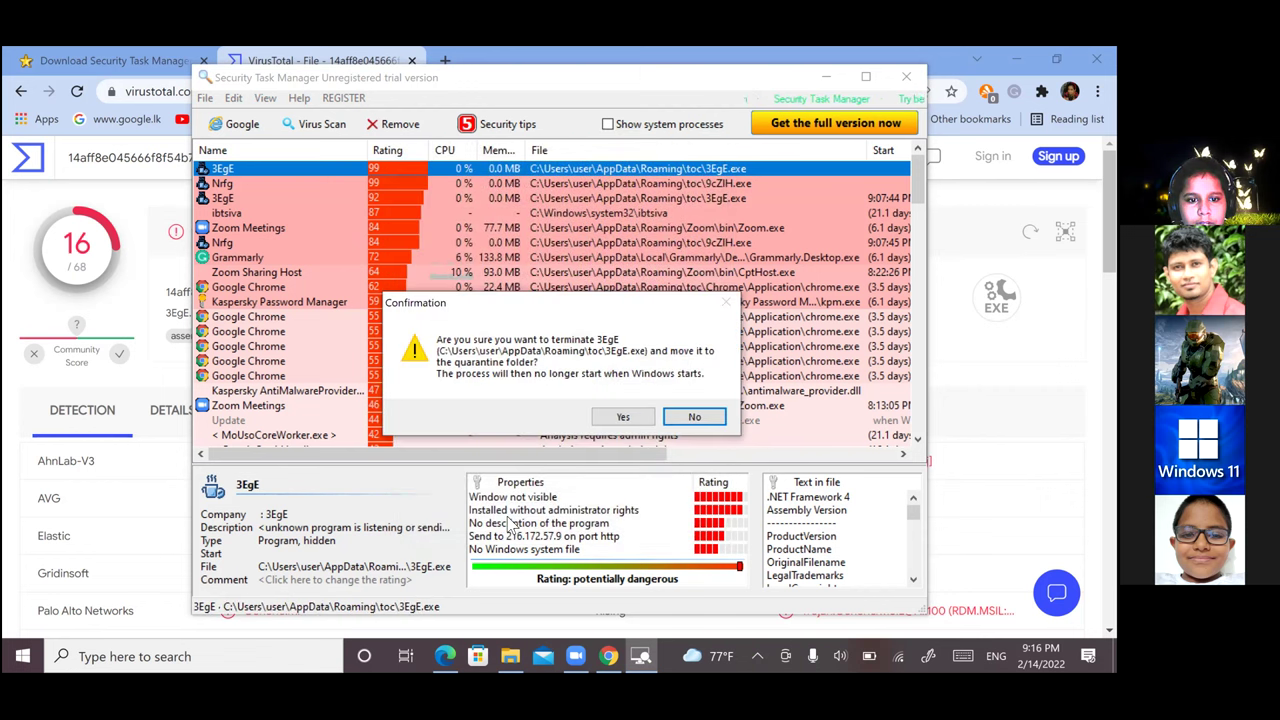
click(622, 416)
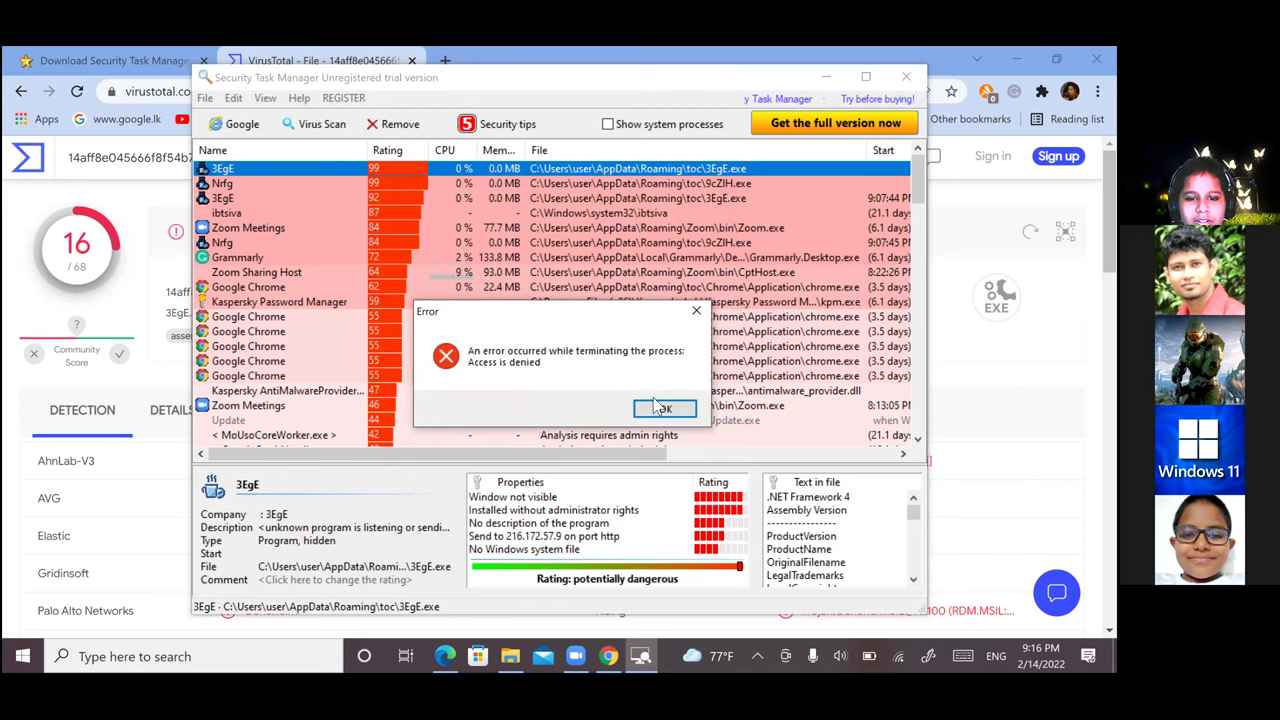
click(658, 408)
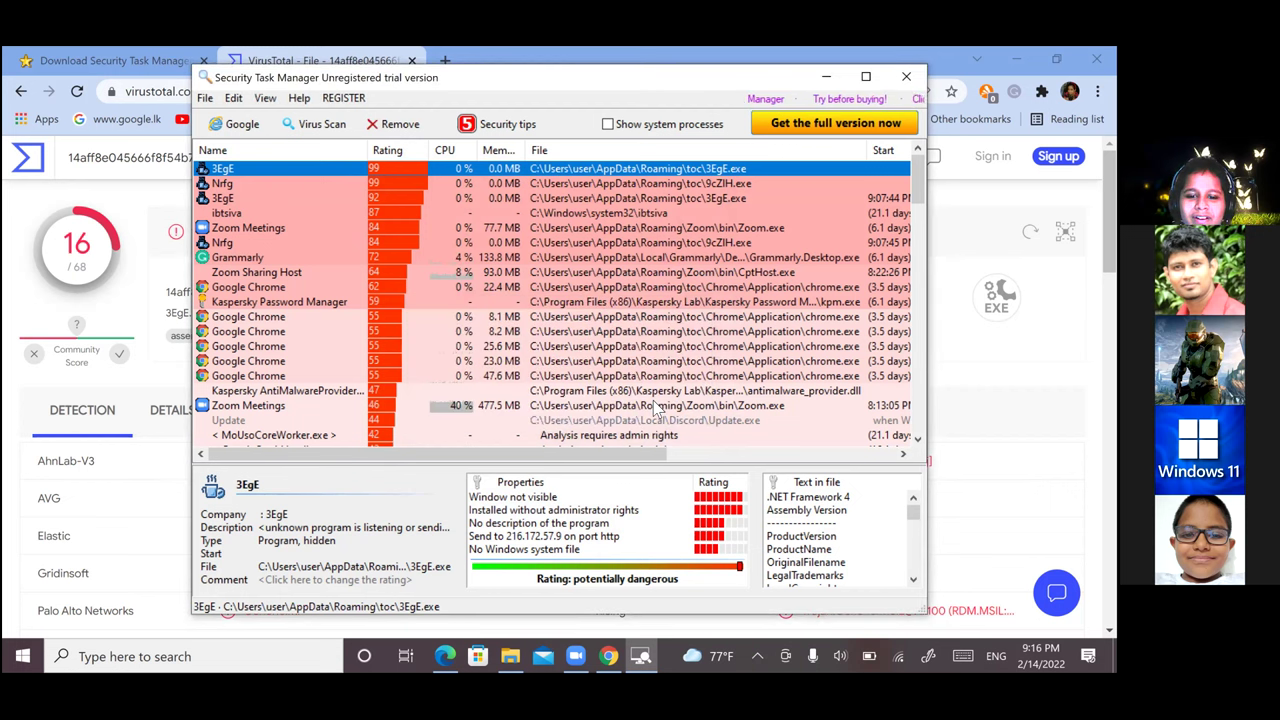
Try to end the 3EgE process rated 99
right_click(292, 175)
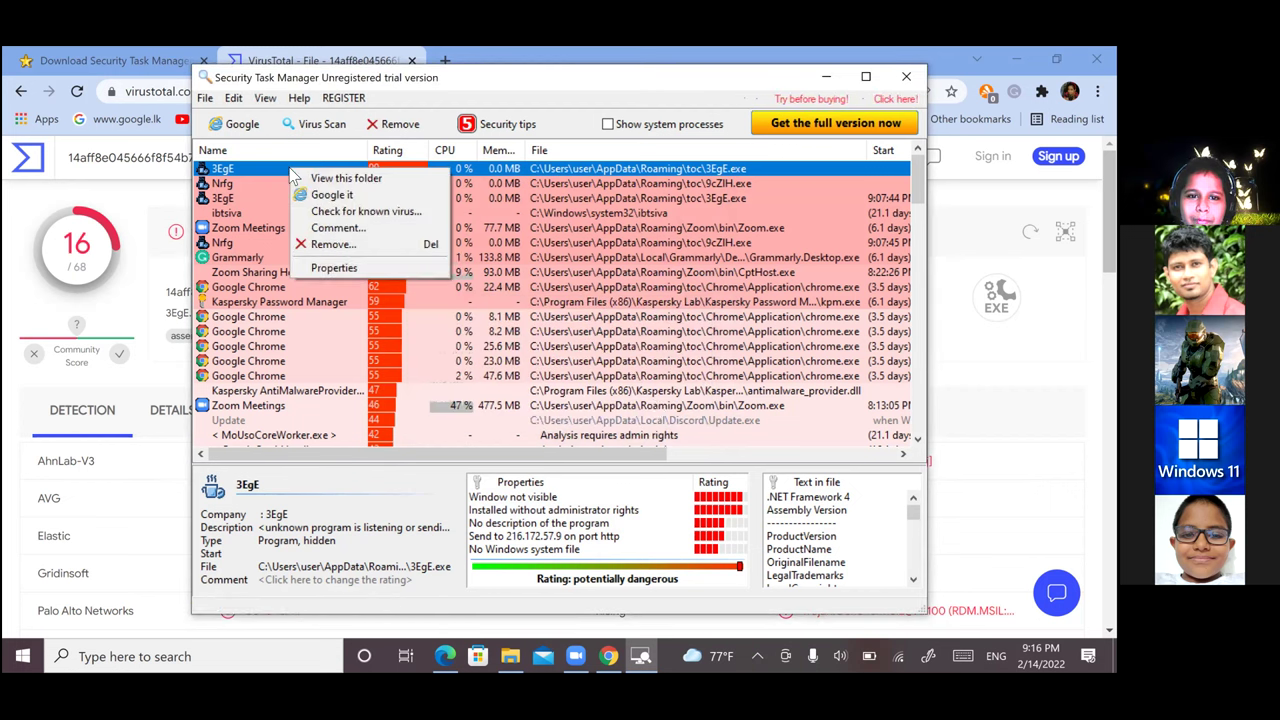
click(336, 245)
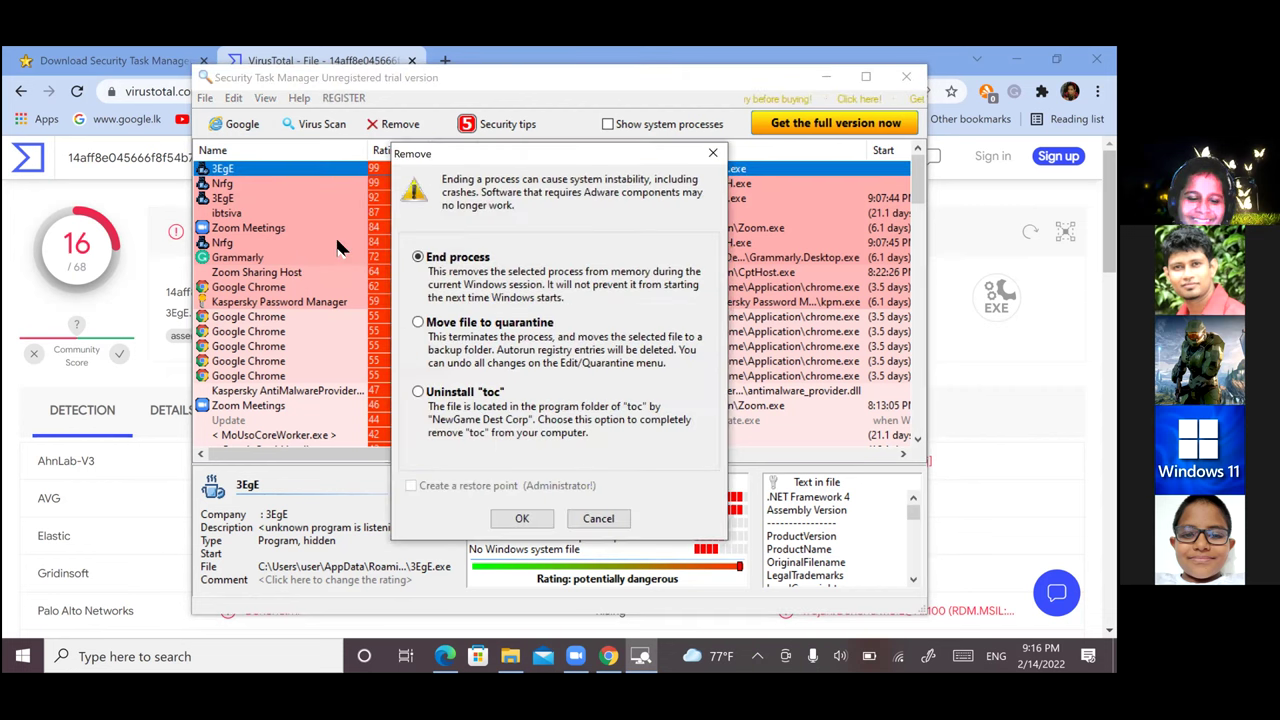
click(537, 520)
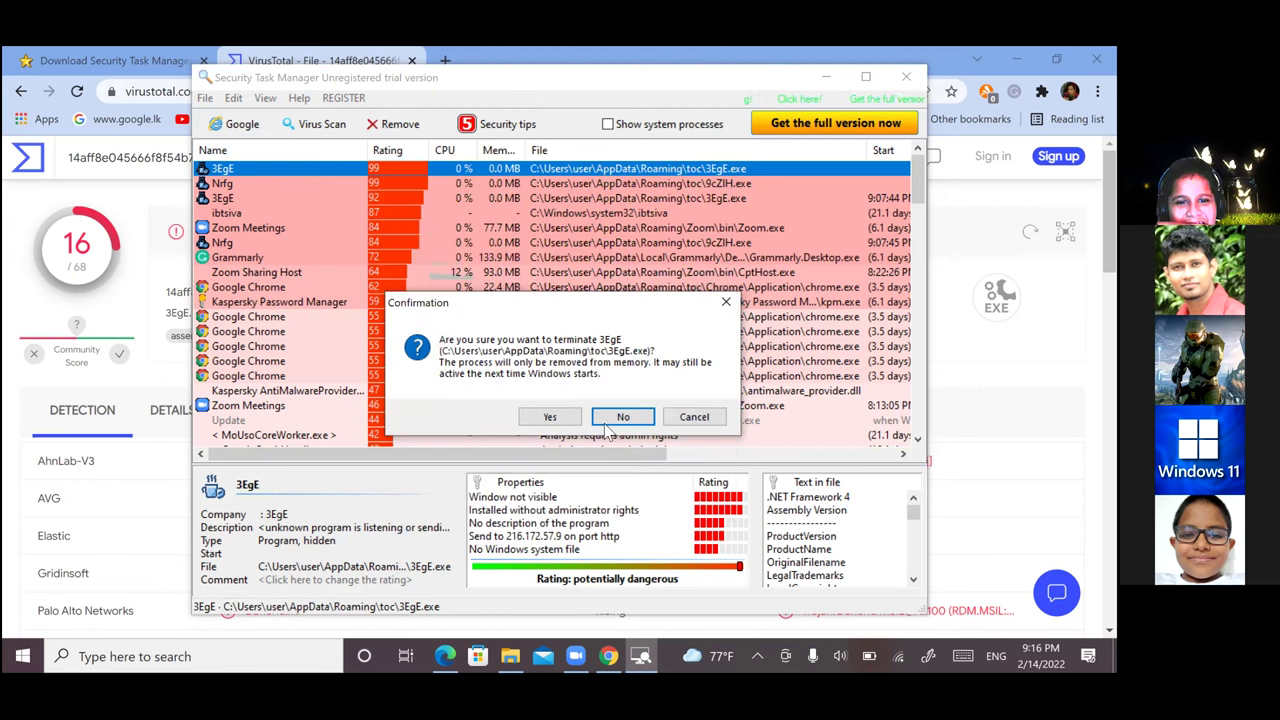
click(552, 417)
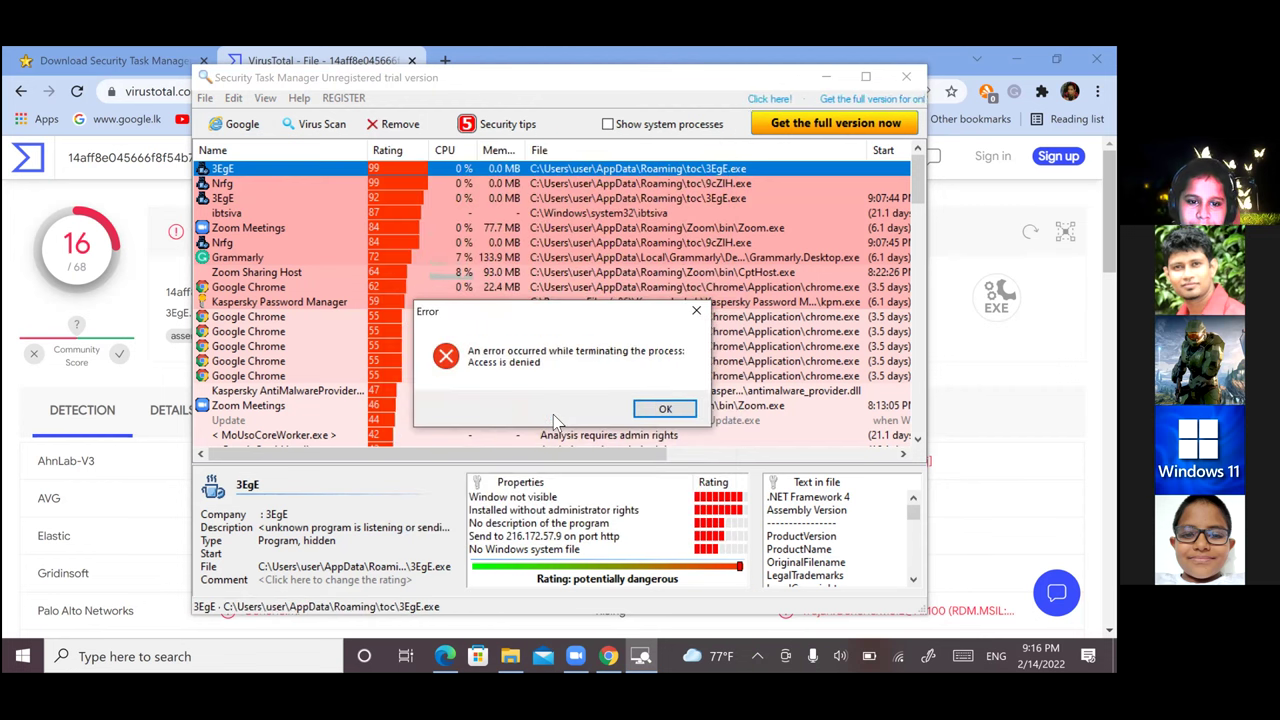
click(670, 409)
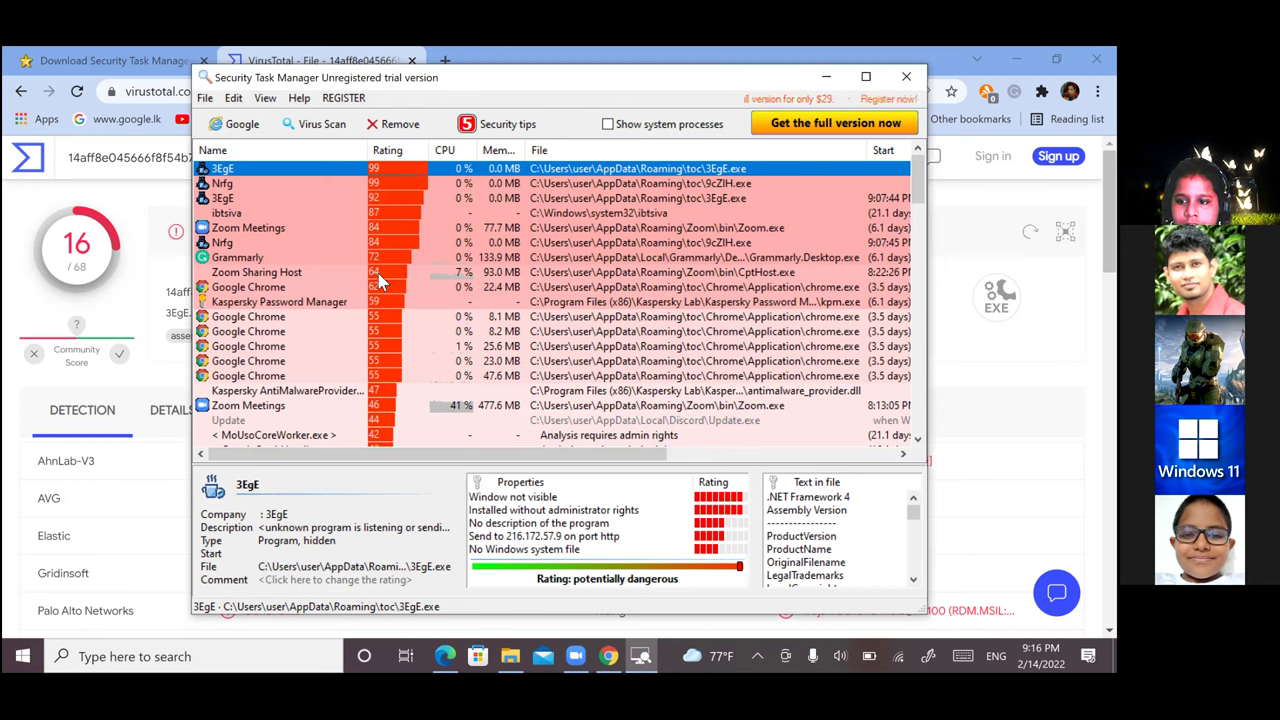
Start uninstalling the toc program through the lower Nrfg process entry and confirm its removal from the computer
click(282, 241)
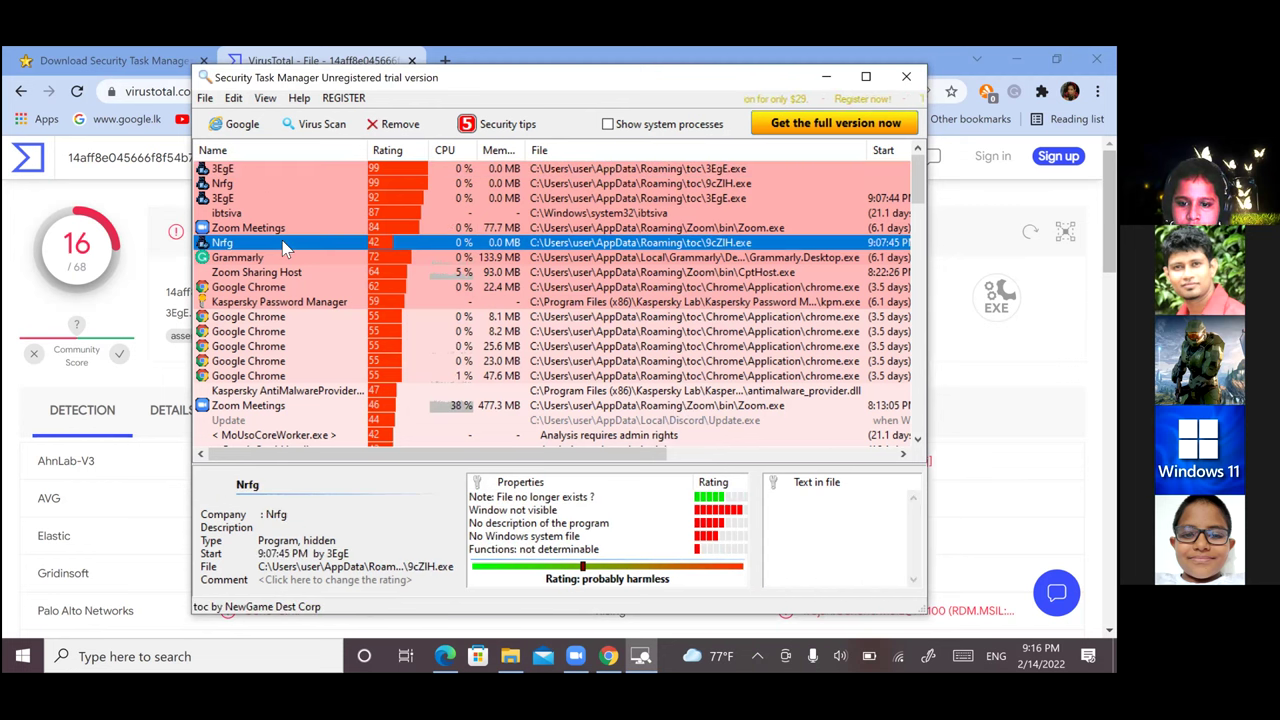
right_click(285, 247)
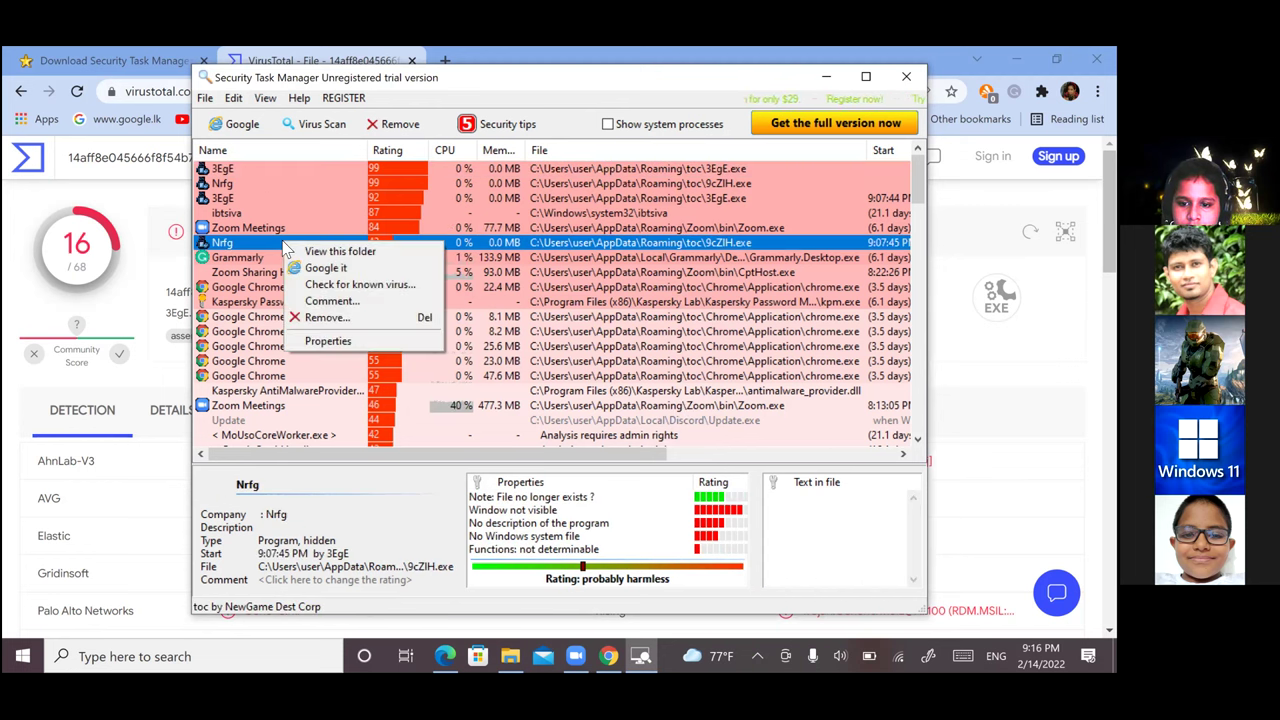
click(338, 318)
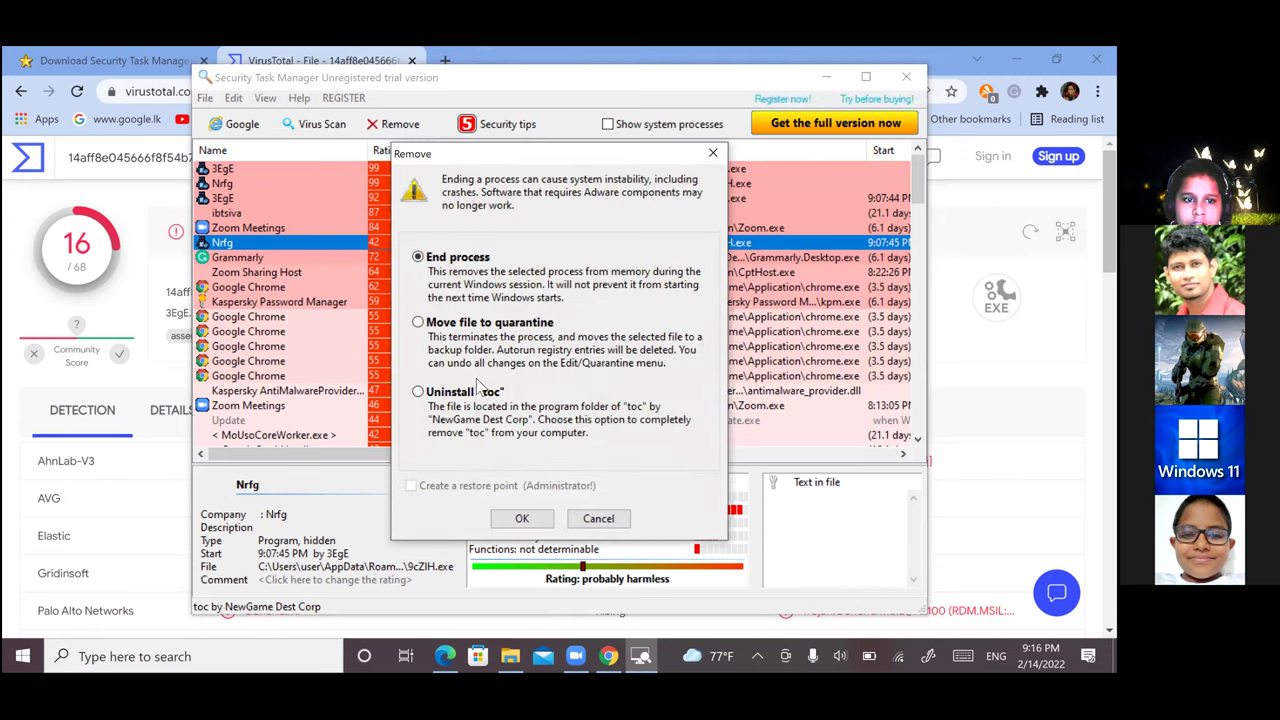
click(522, 518)
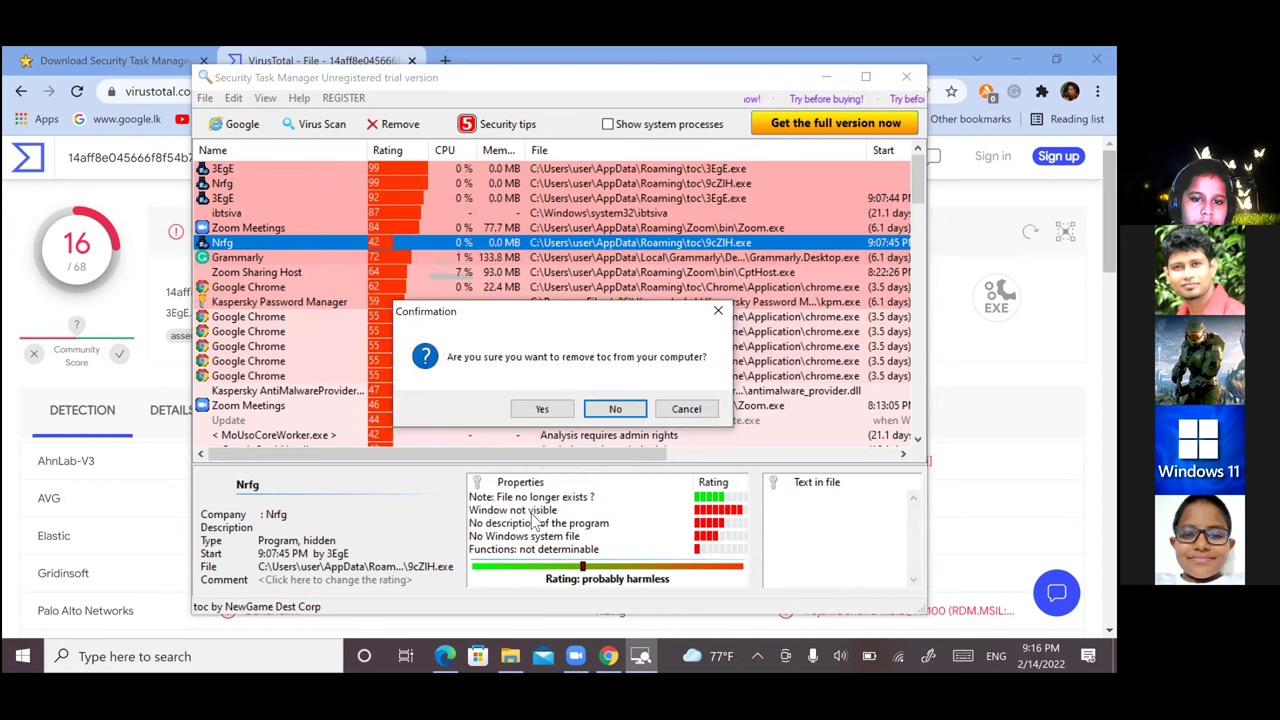
click(545, 410)
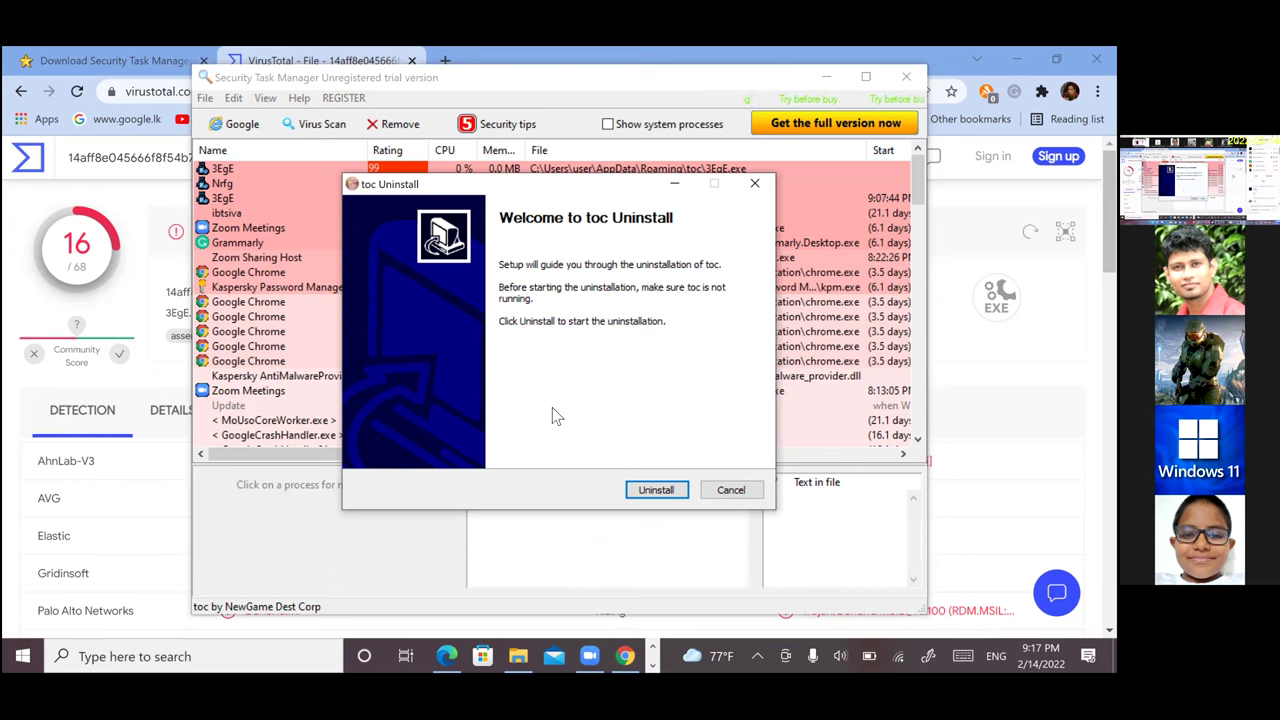
Run the toc uninstaller, choose "I do not know what is it and why I have it at my PC", and close the taskkill and uninstaller windows
click(655, 487)
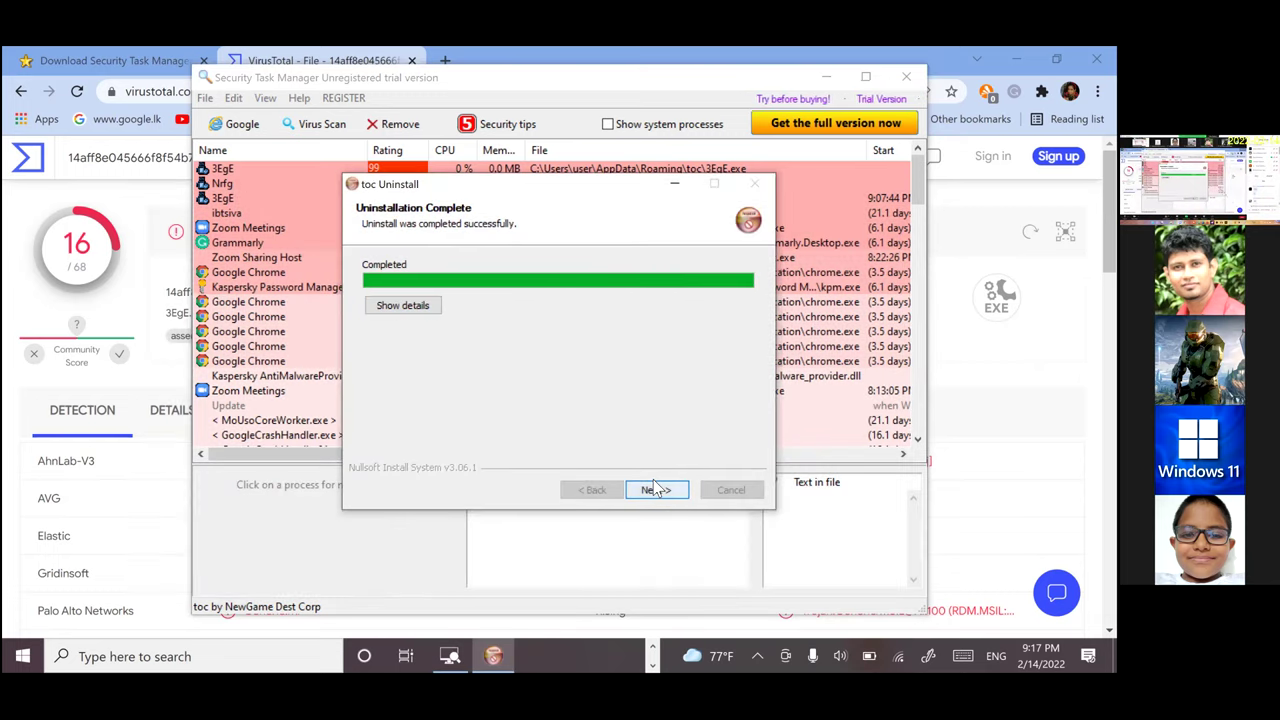
click(656, 490)
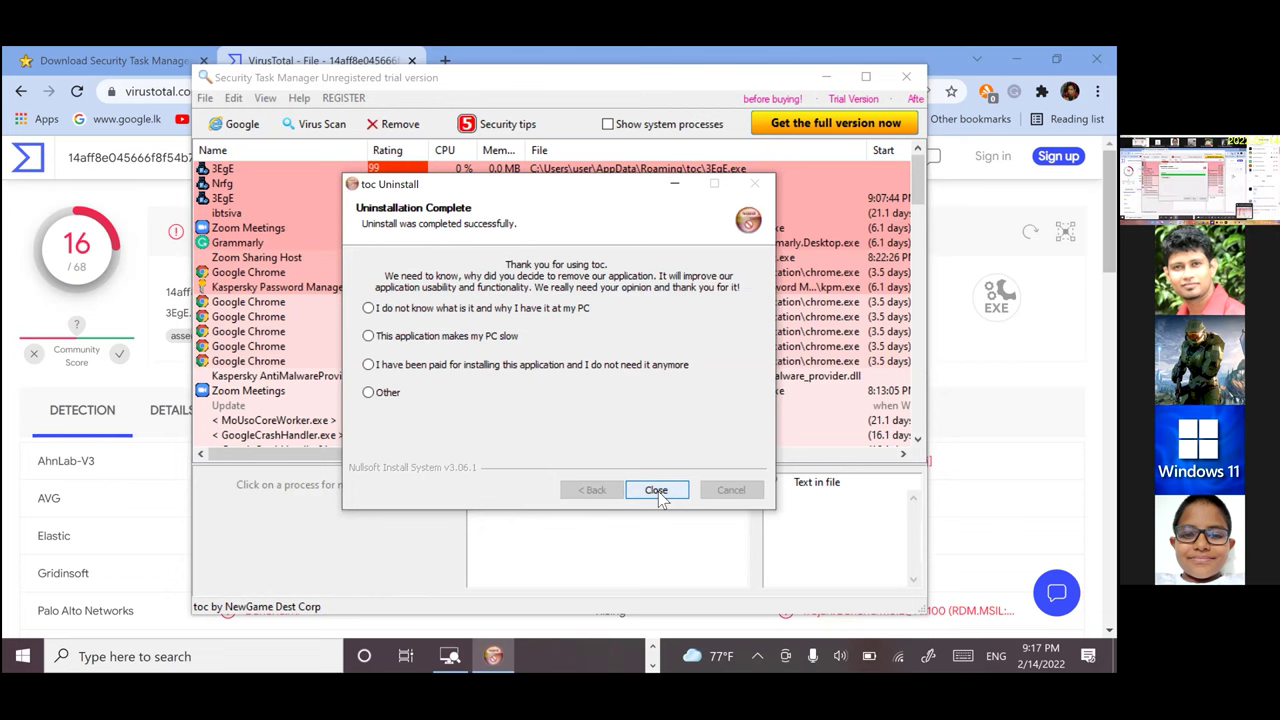
click(516, 312)
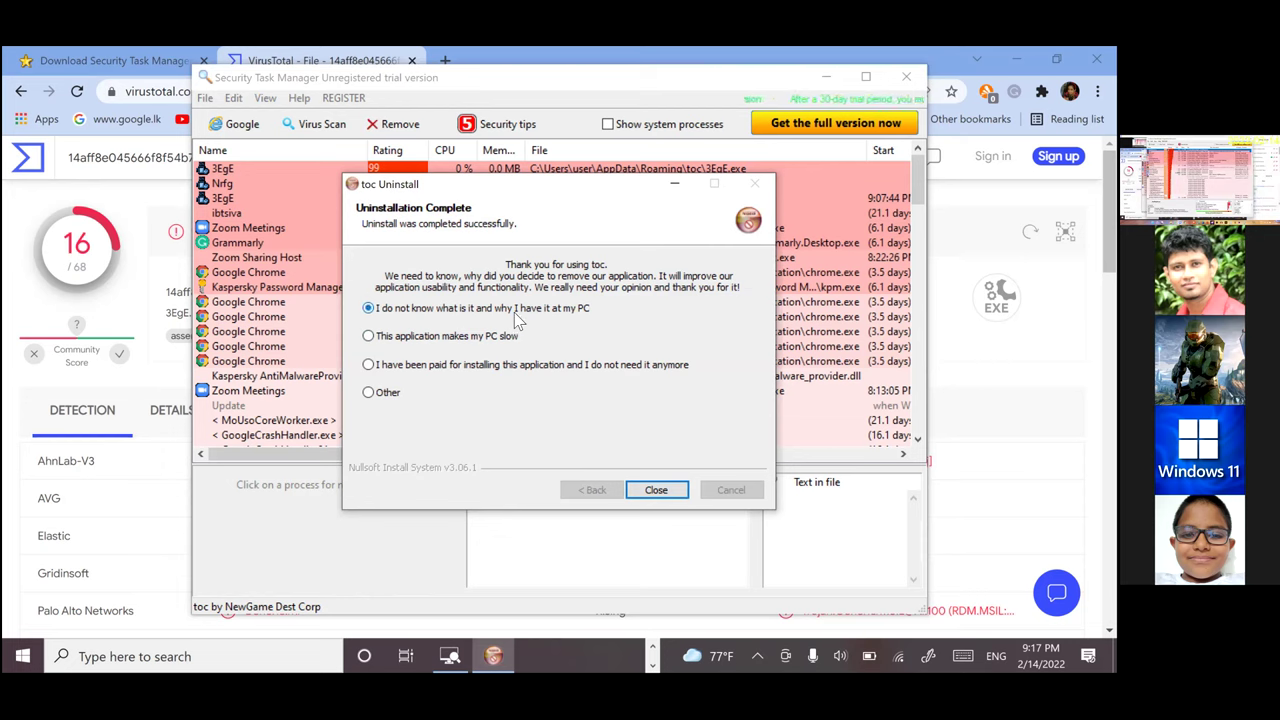
click(656, 492)
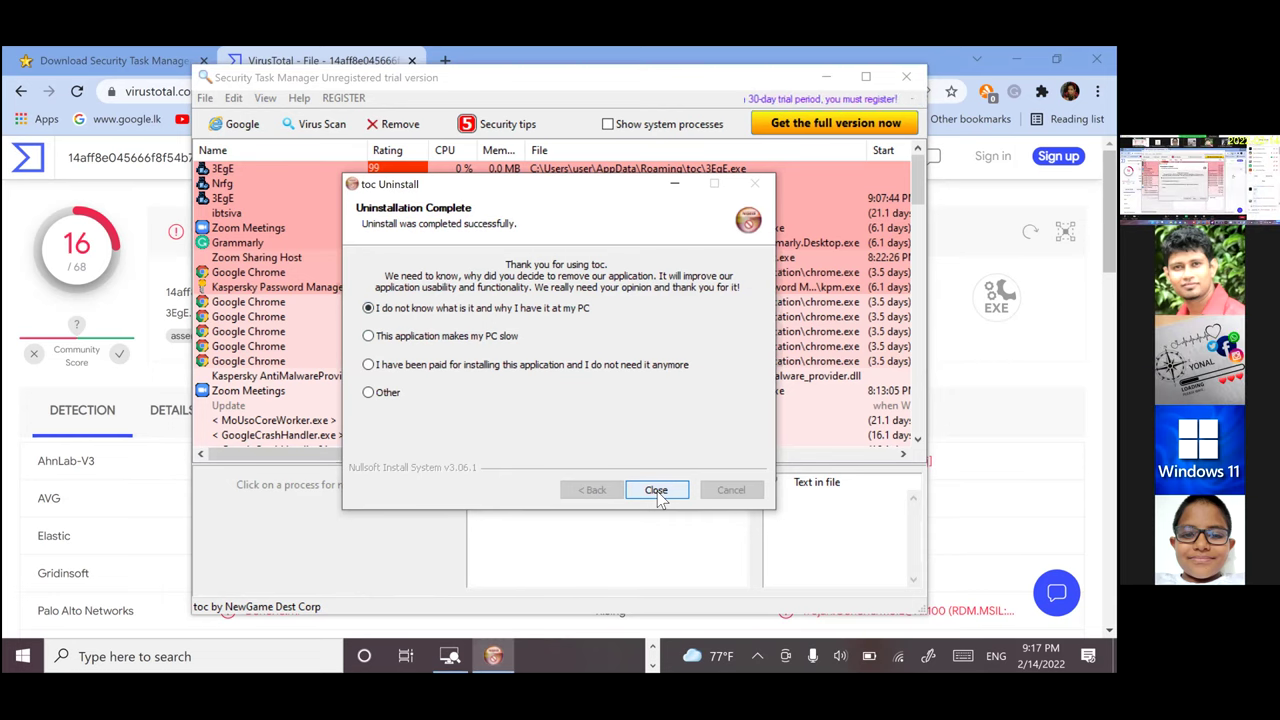
click(657, 492)
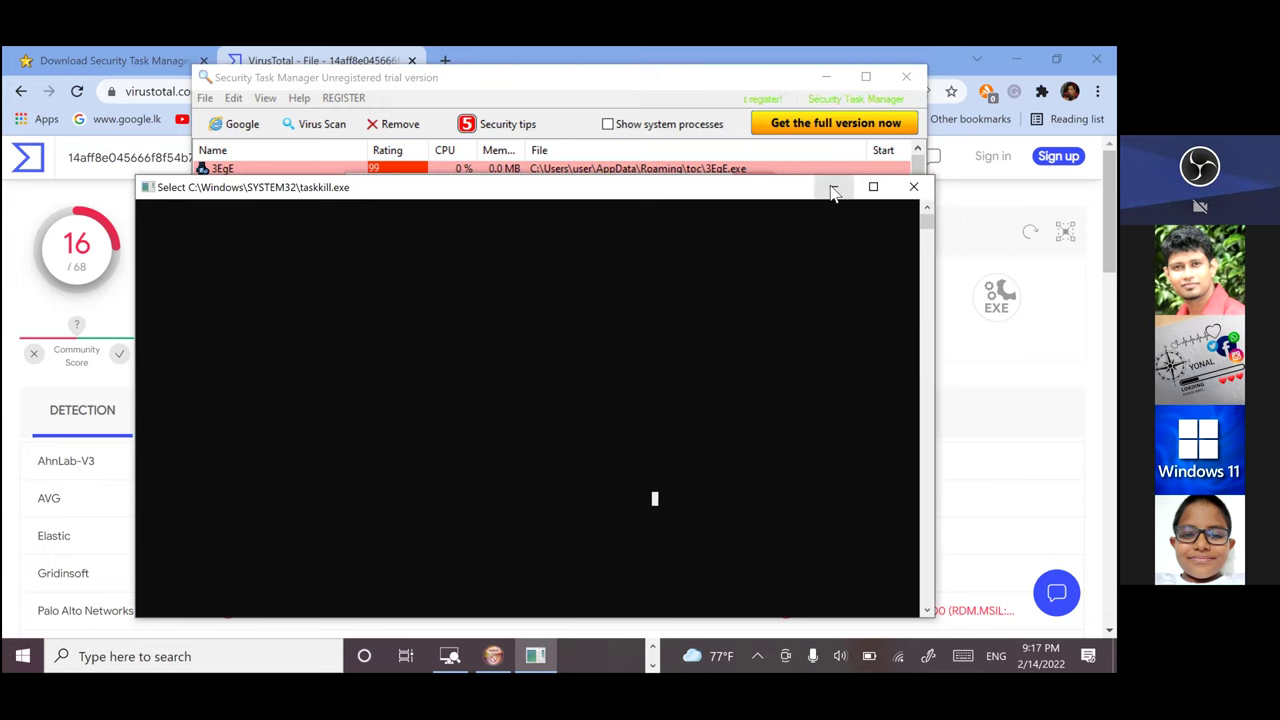
click(911, 188)
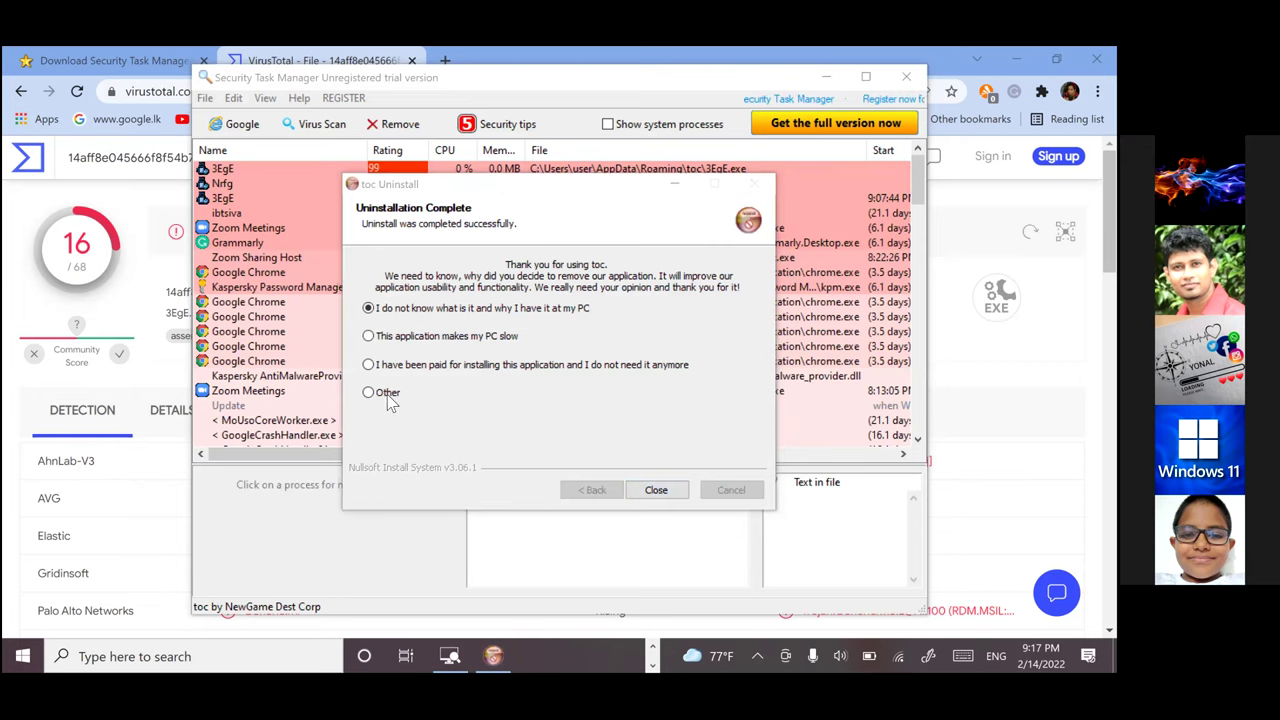
click(387, 394)
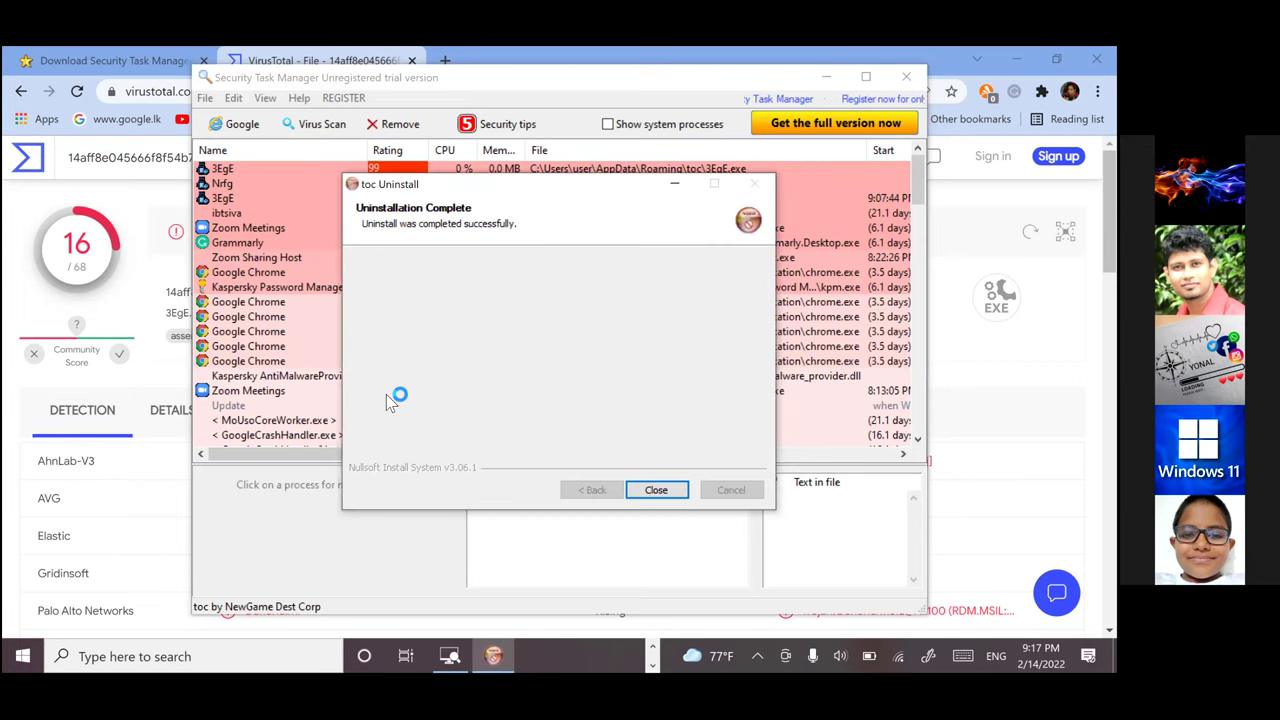
click(656, 490)
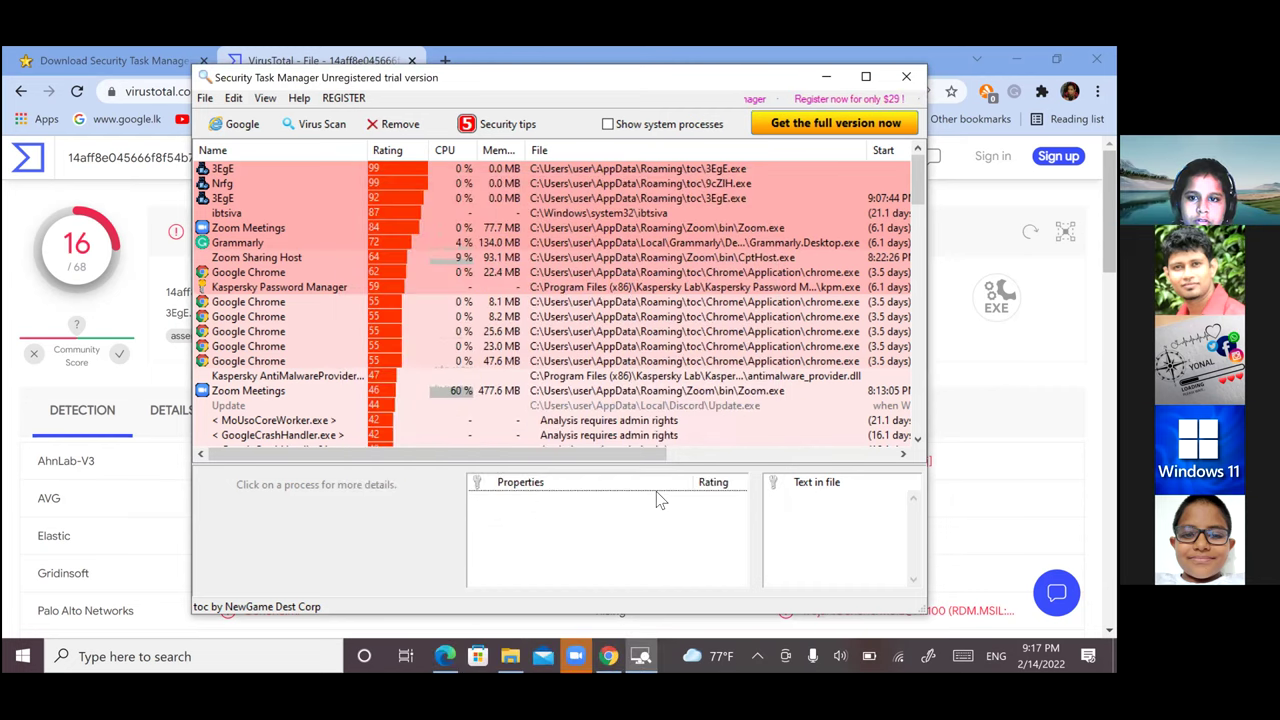
Try to uninstall toc again through the remaining Nrfg process
click(351, 184)
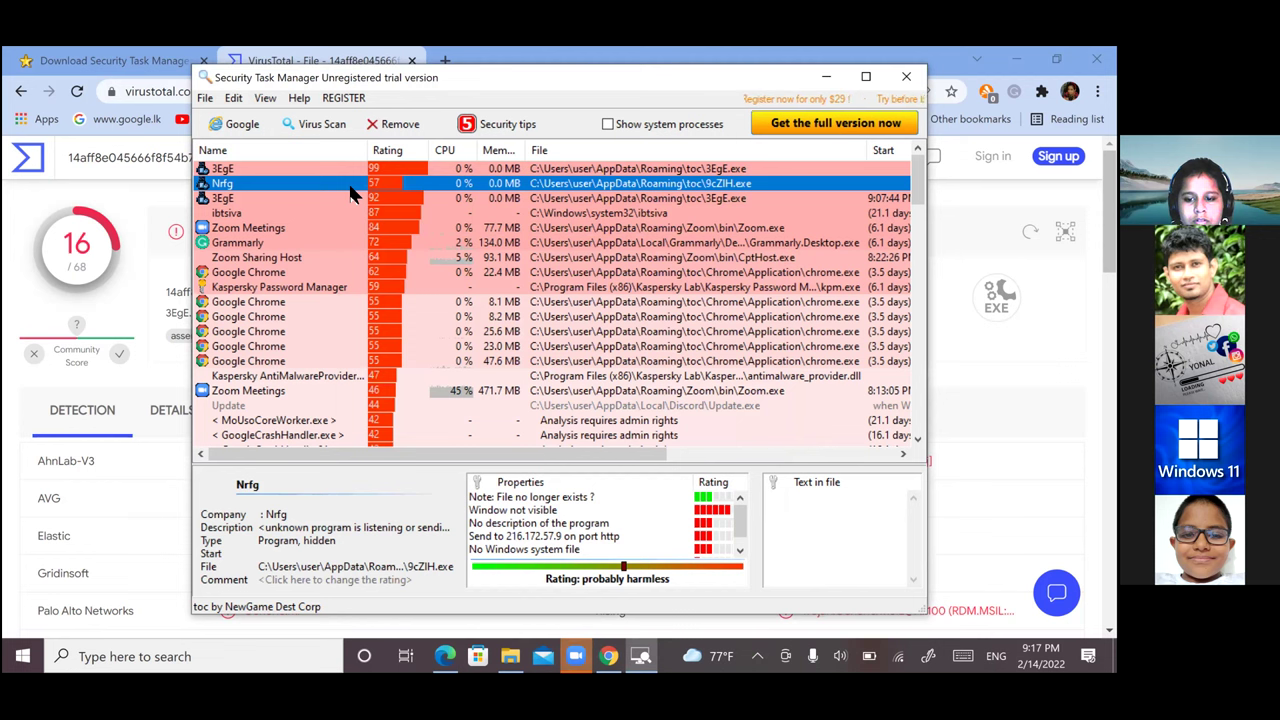
right_click(351, 193)
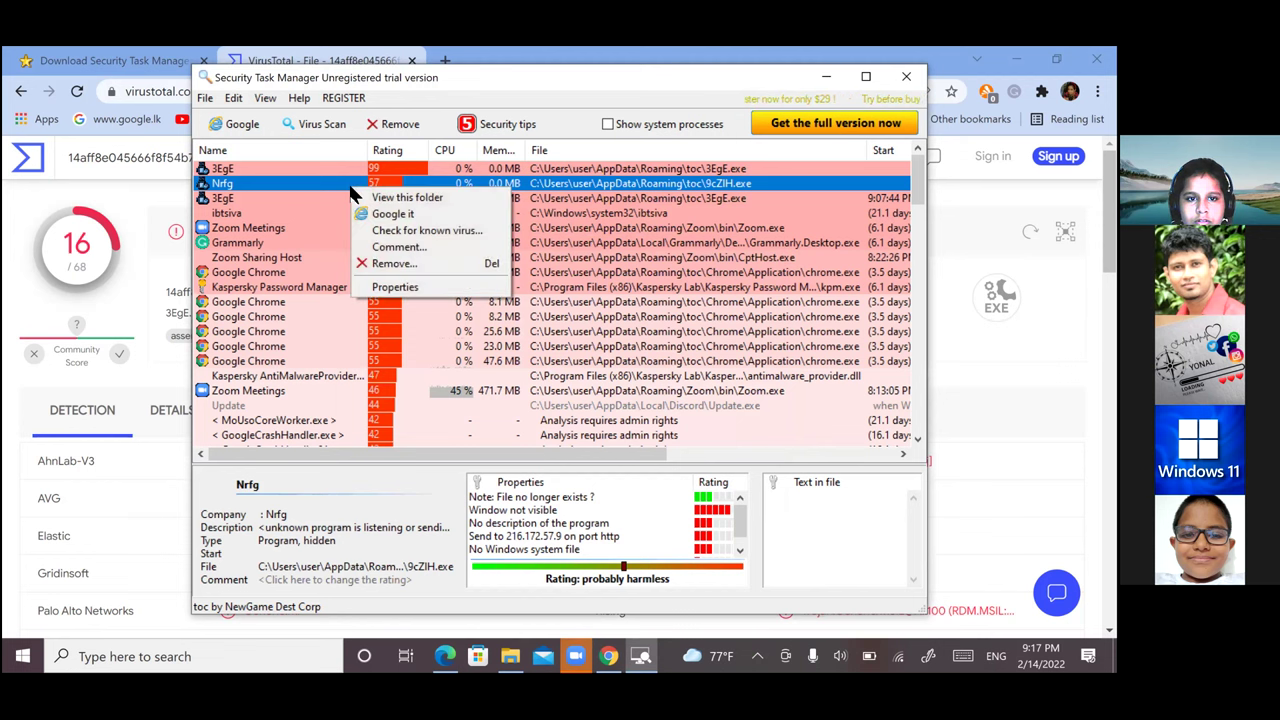
click(392, 264)
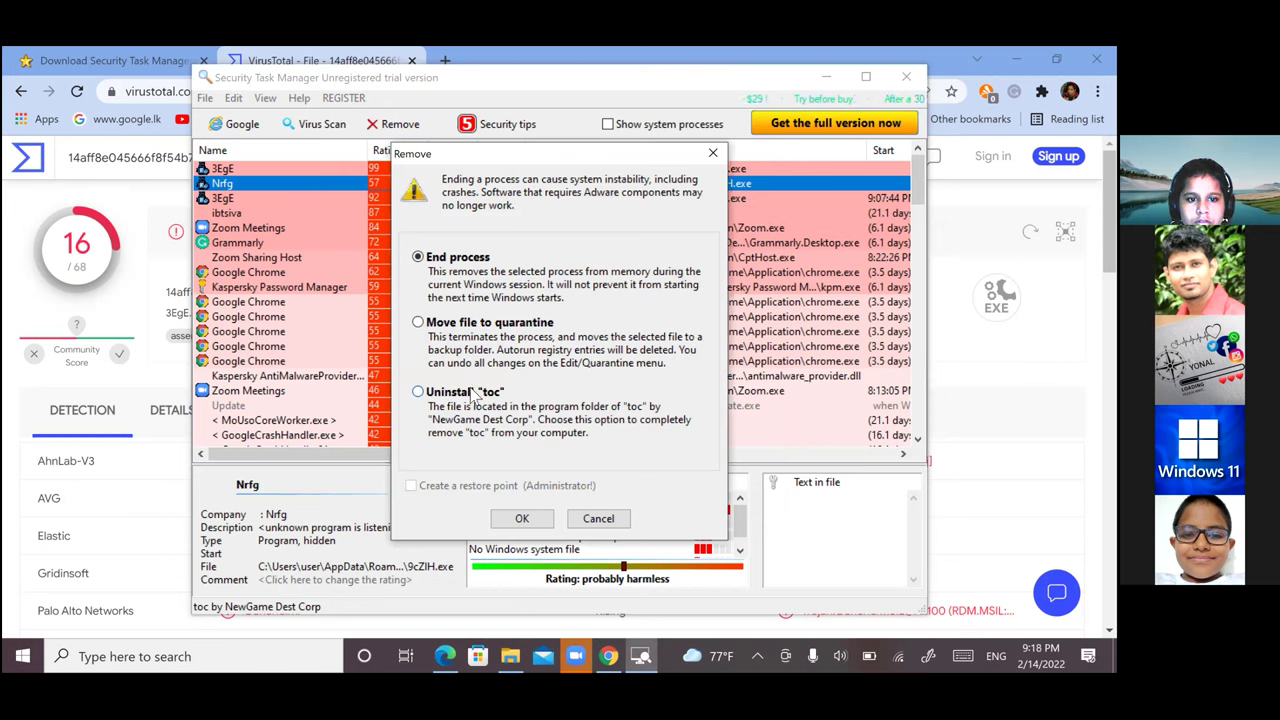
click(522, 520)
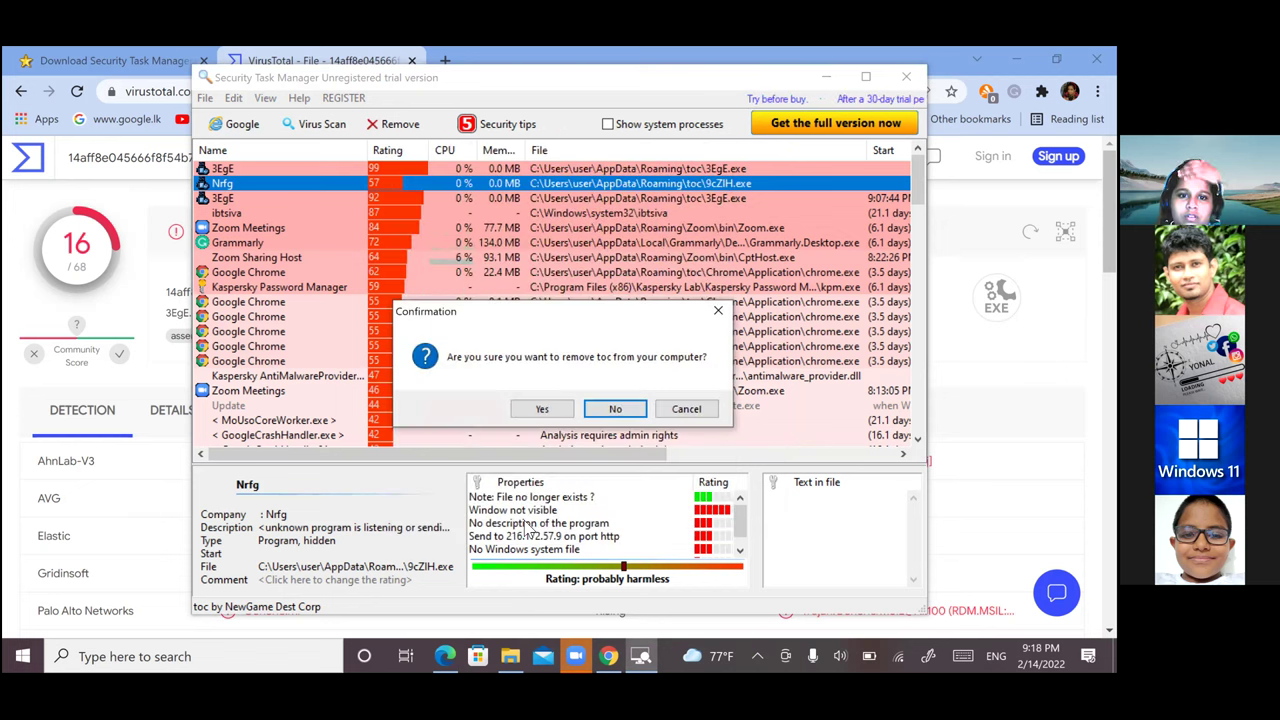
click(549, 410)
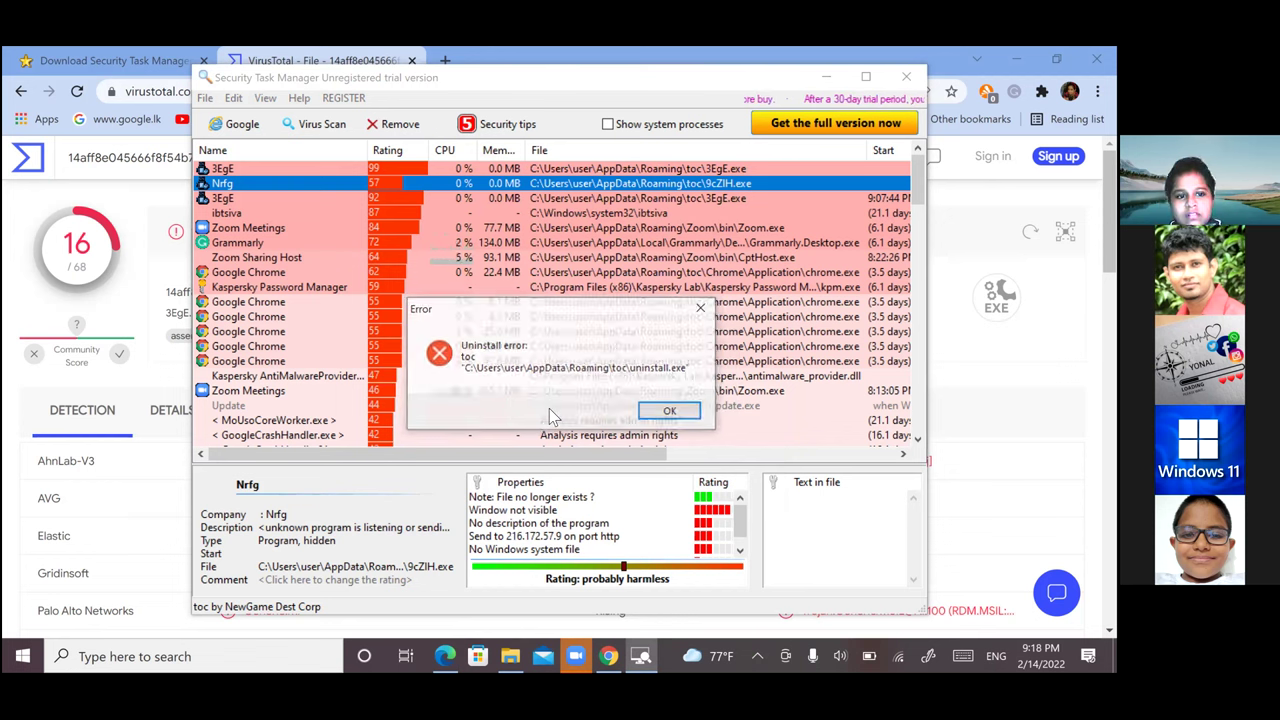
click(672, 412)
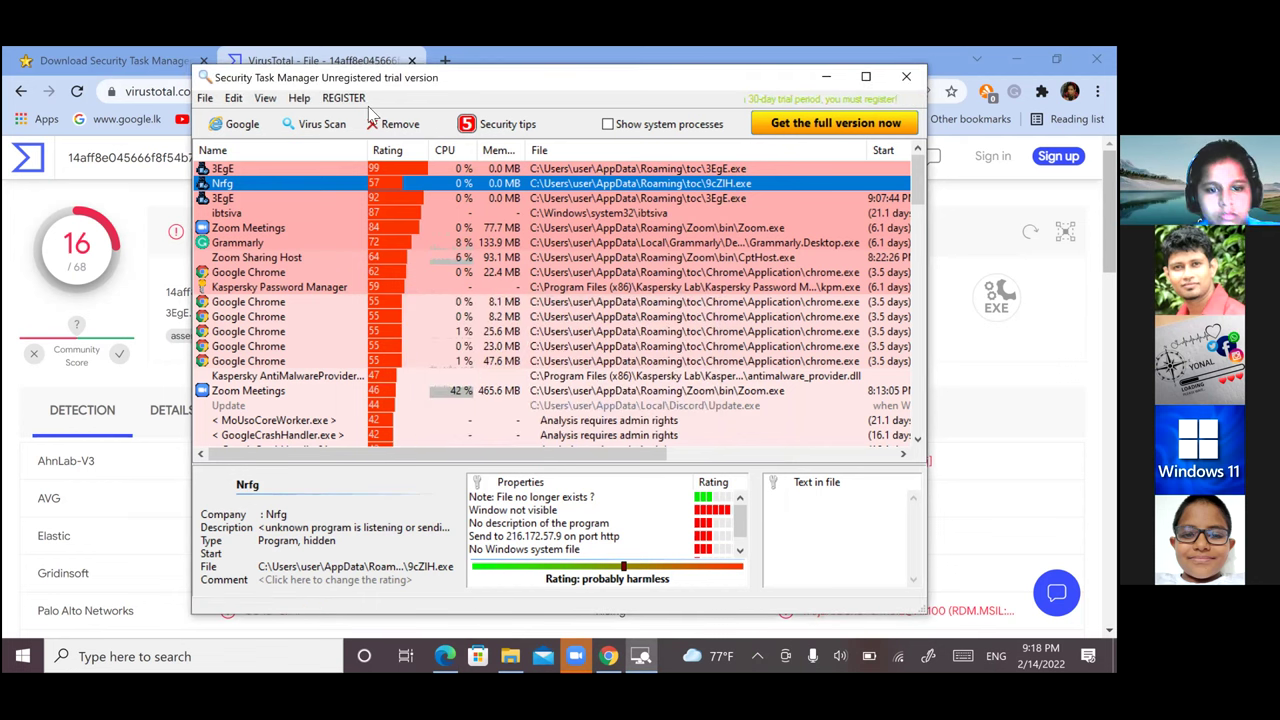
Open the folder of the first 3EgE process to check its file, and close the folder window
click(298, 173)
right_click(300, 178)
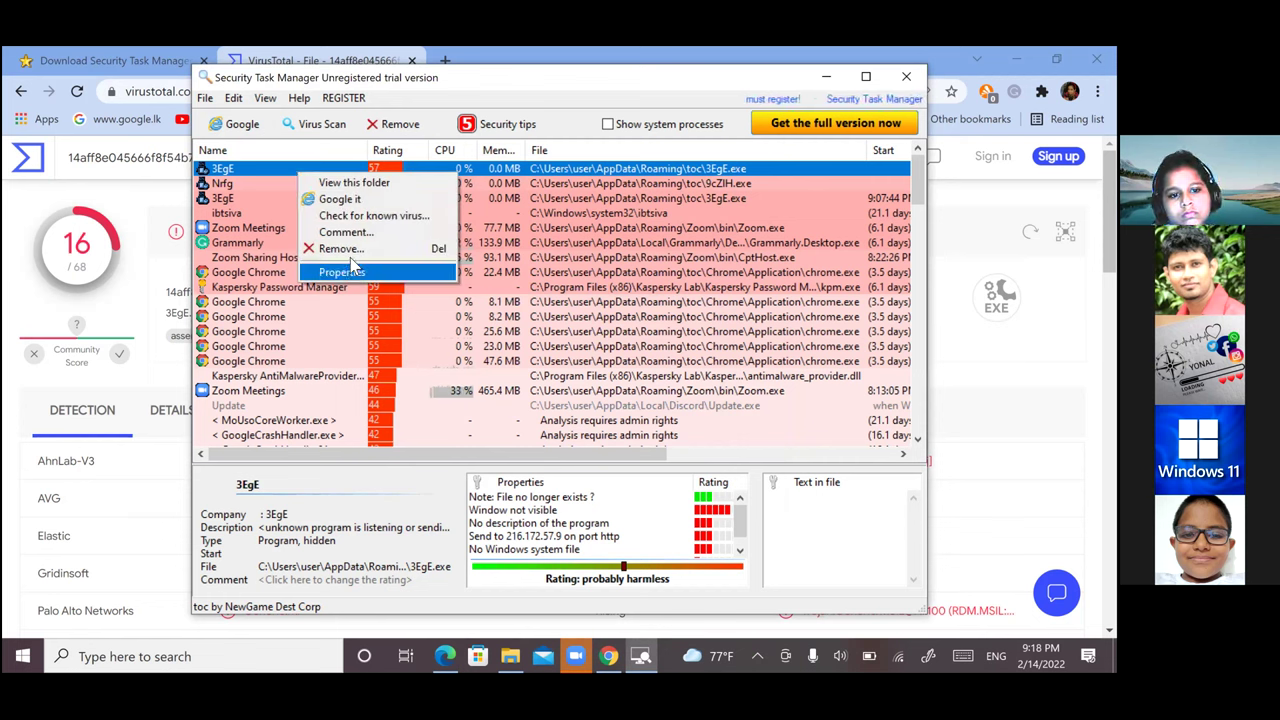
click(367, 182)
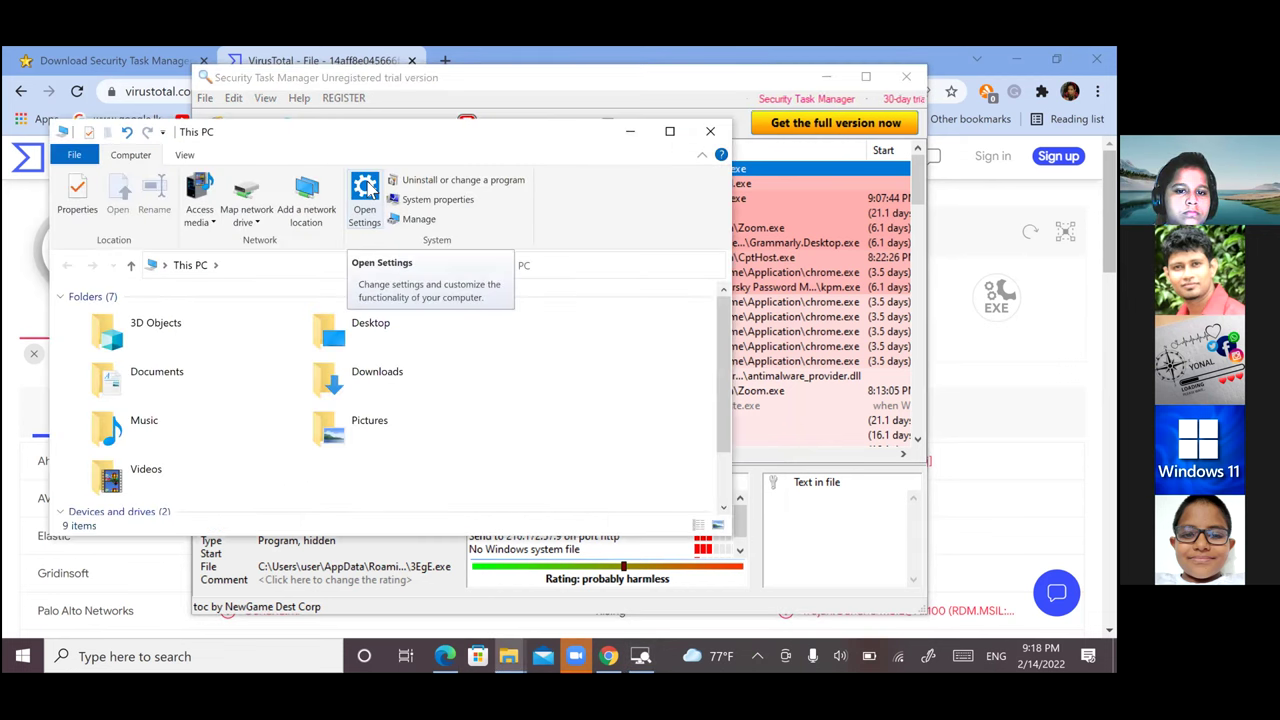
click(706, 133)
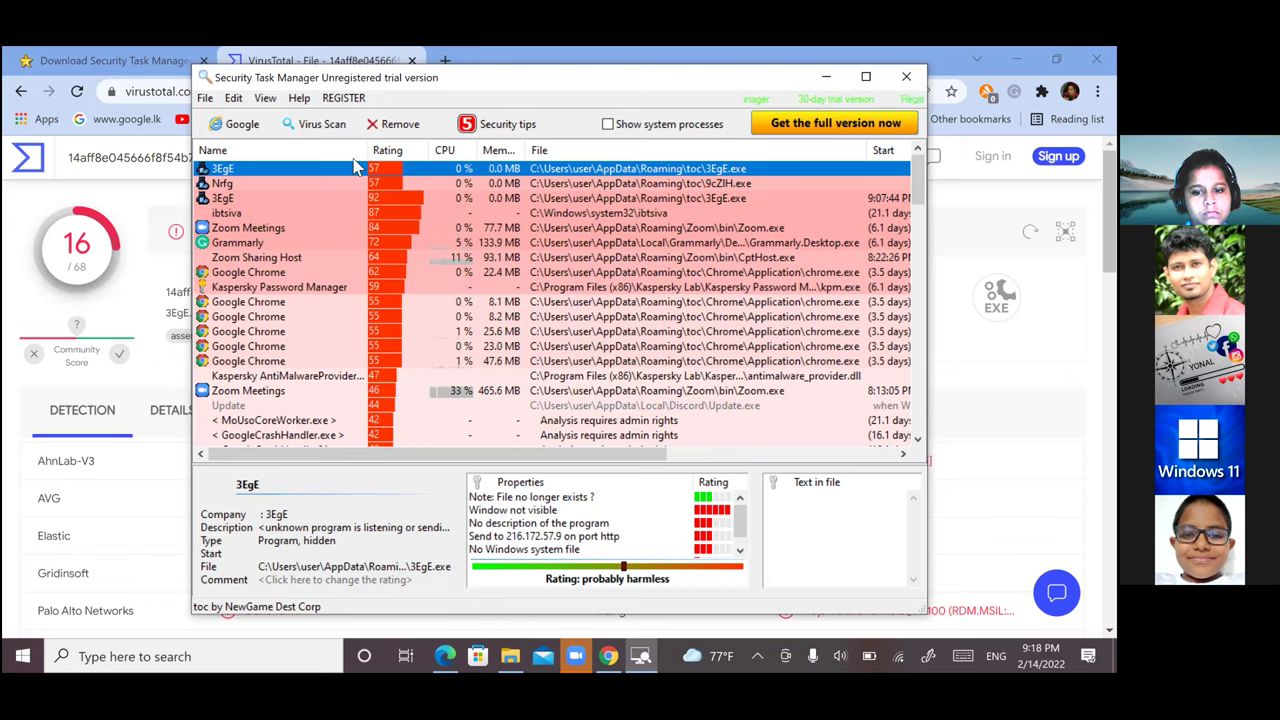
Include system processes in the Security Task Manager process list
click(632, 126)
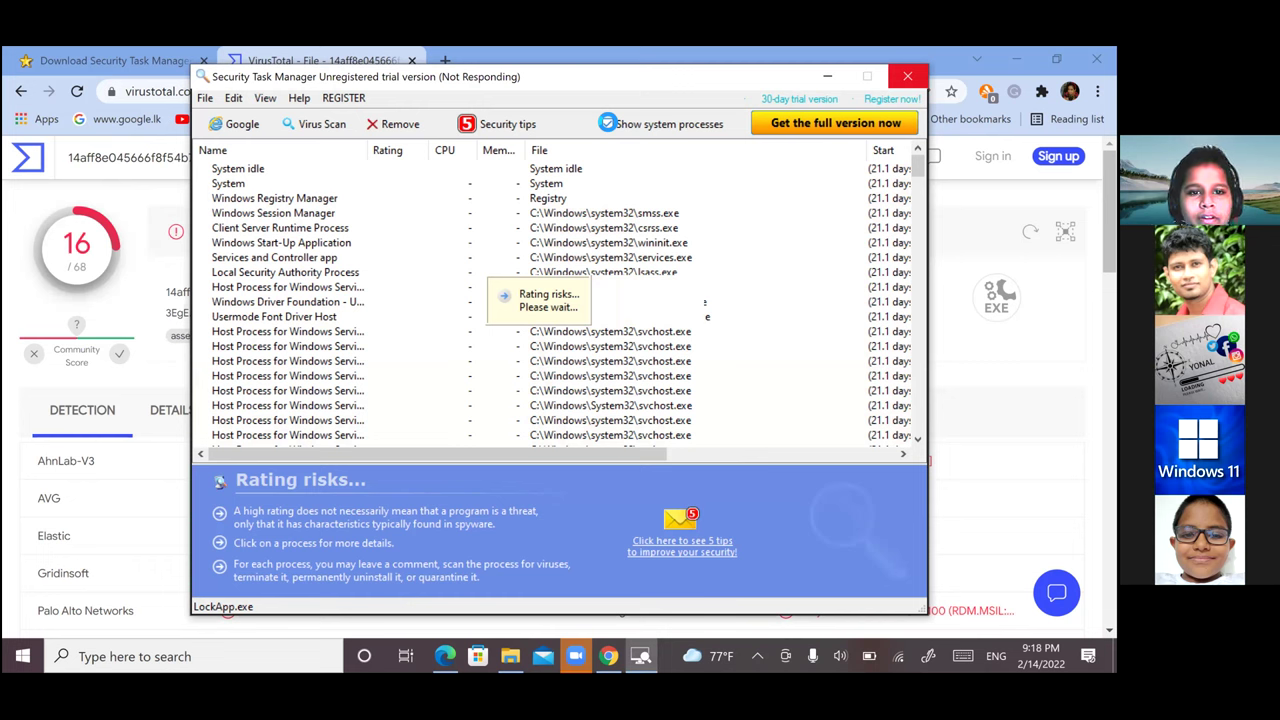
click(607, 125)
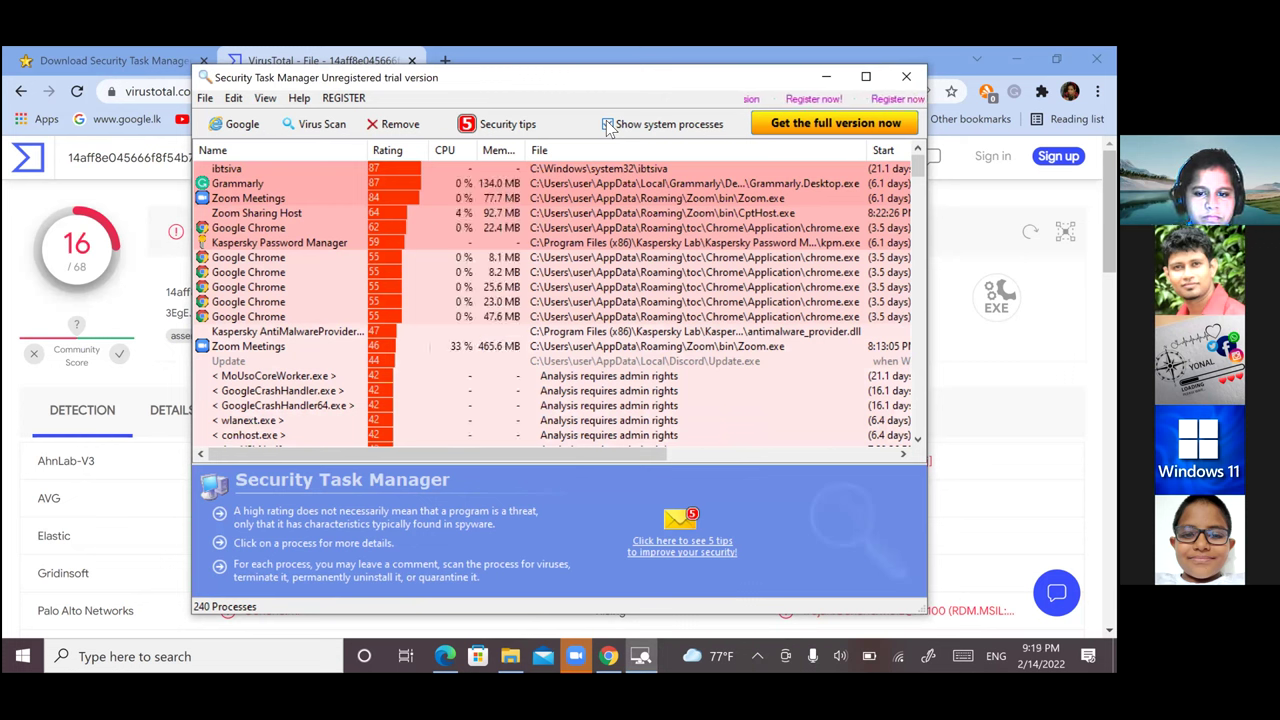
click(607, 125)
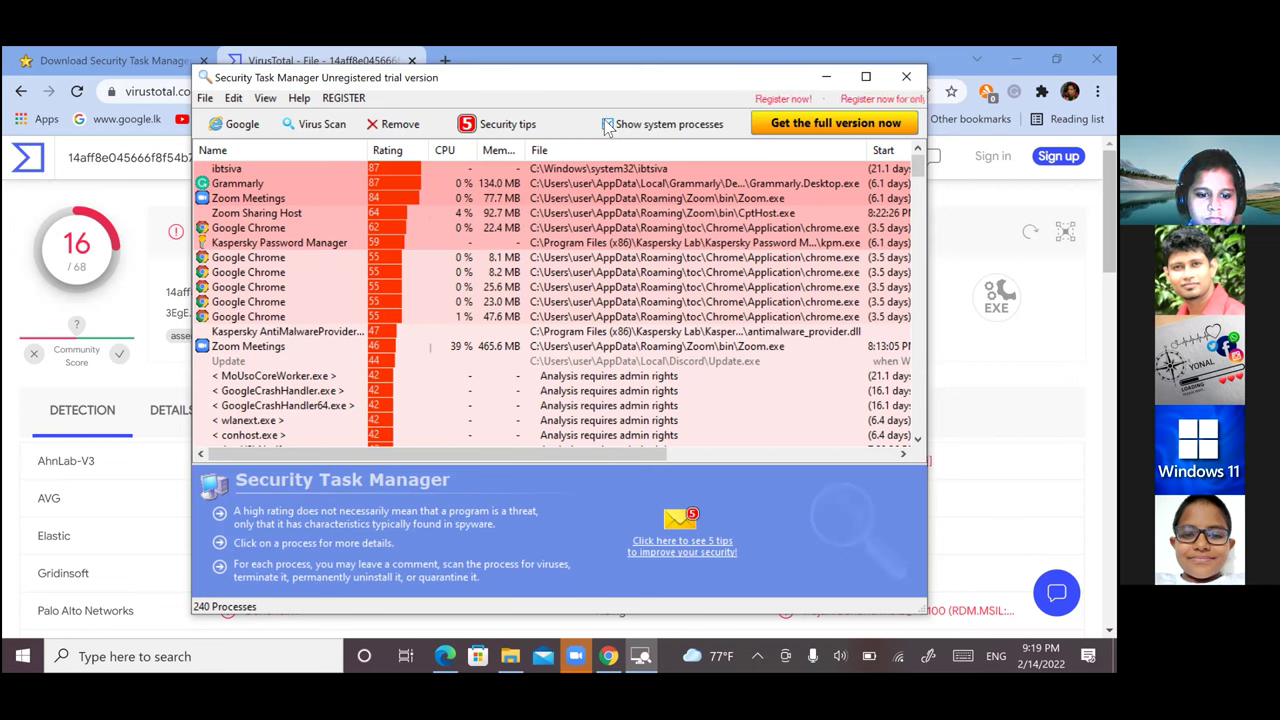
Examine the ibtsiva process, dismiss its comment form, and open its file folder
click(372, 171)
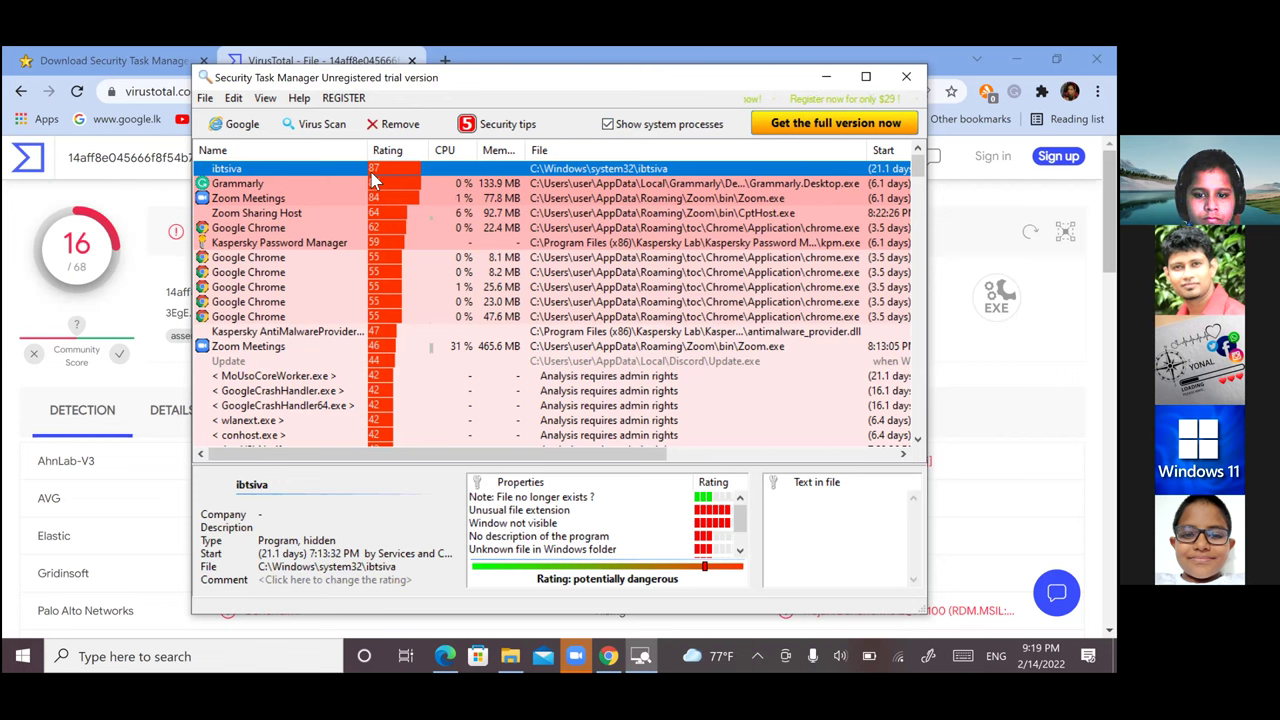
click(372, 172)
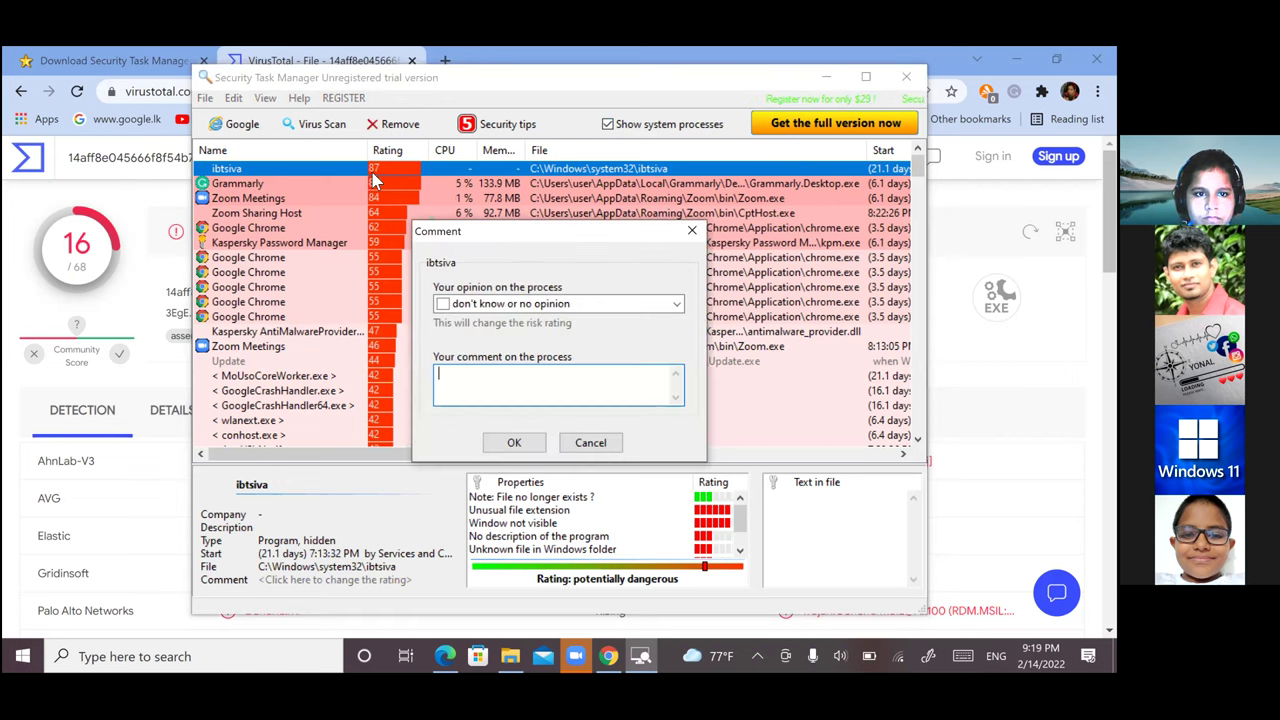
click(692, 231)
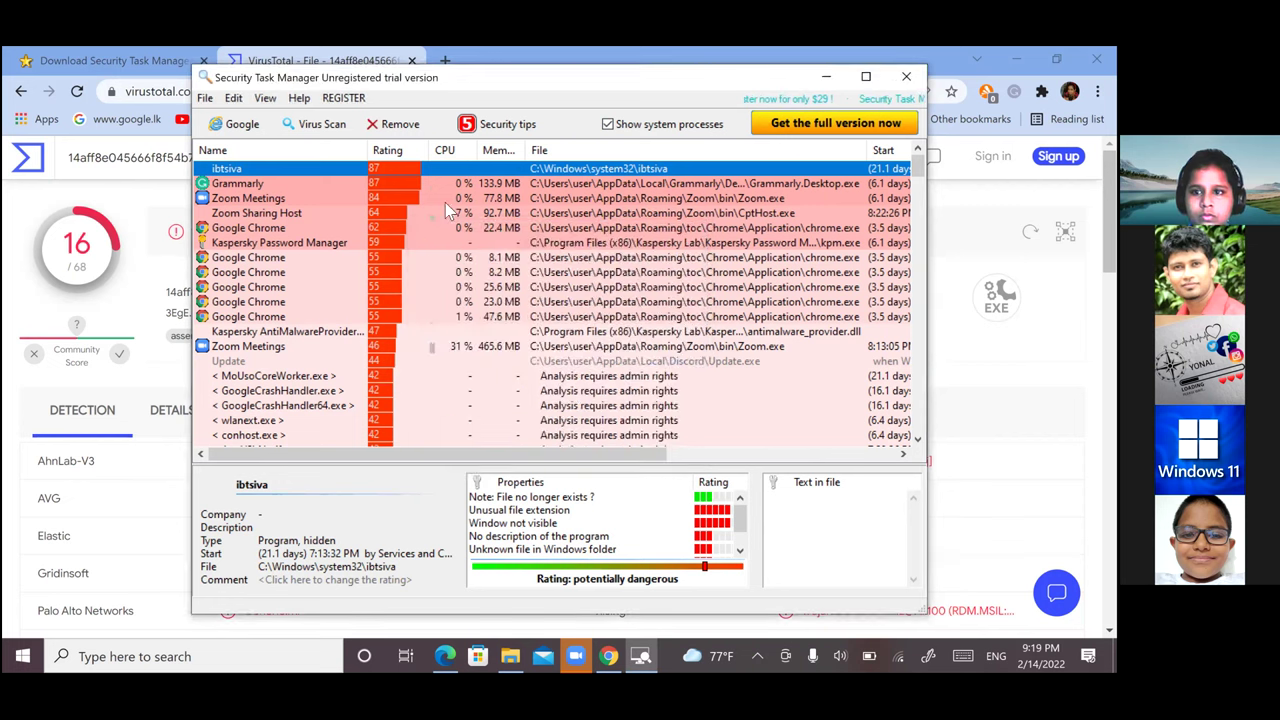
right_click(378, 175)
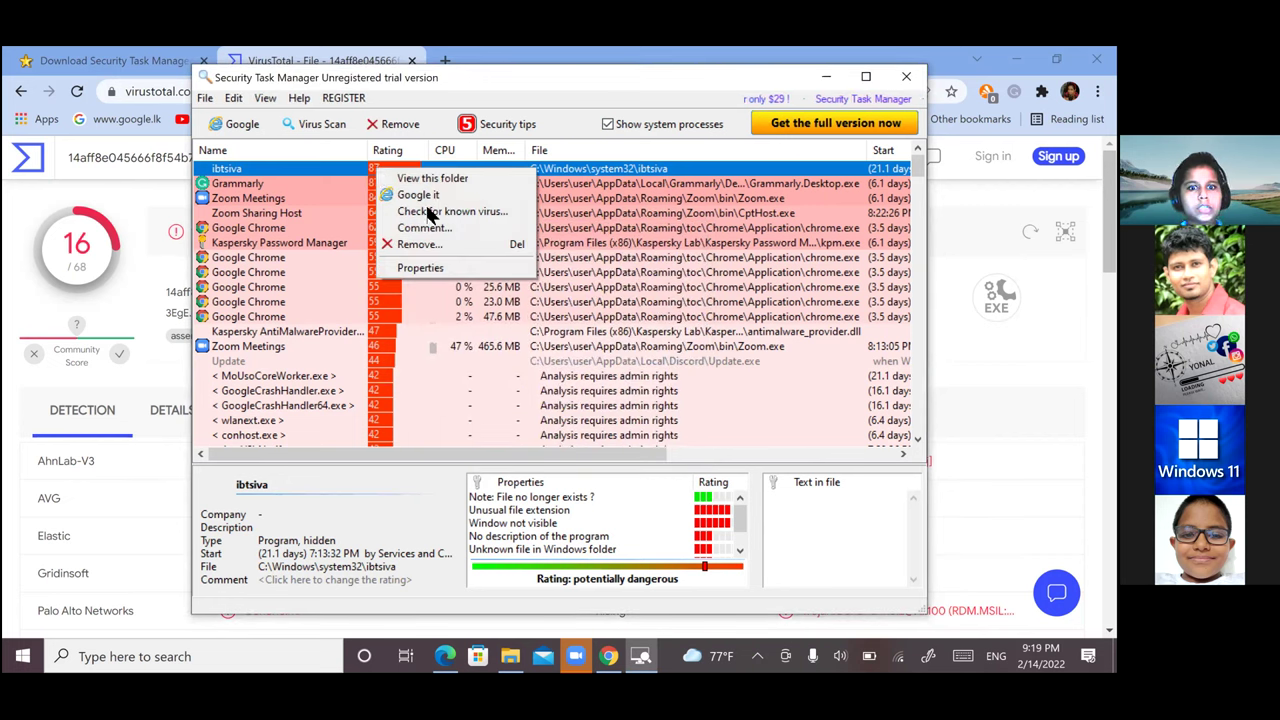
click(451, 178)
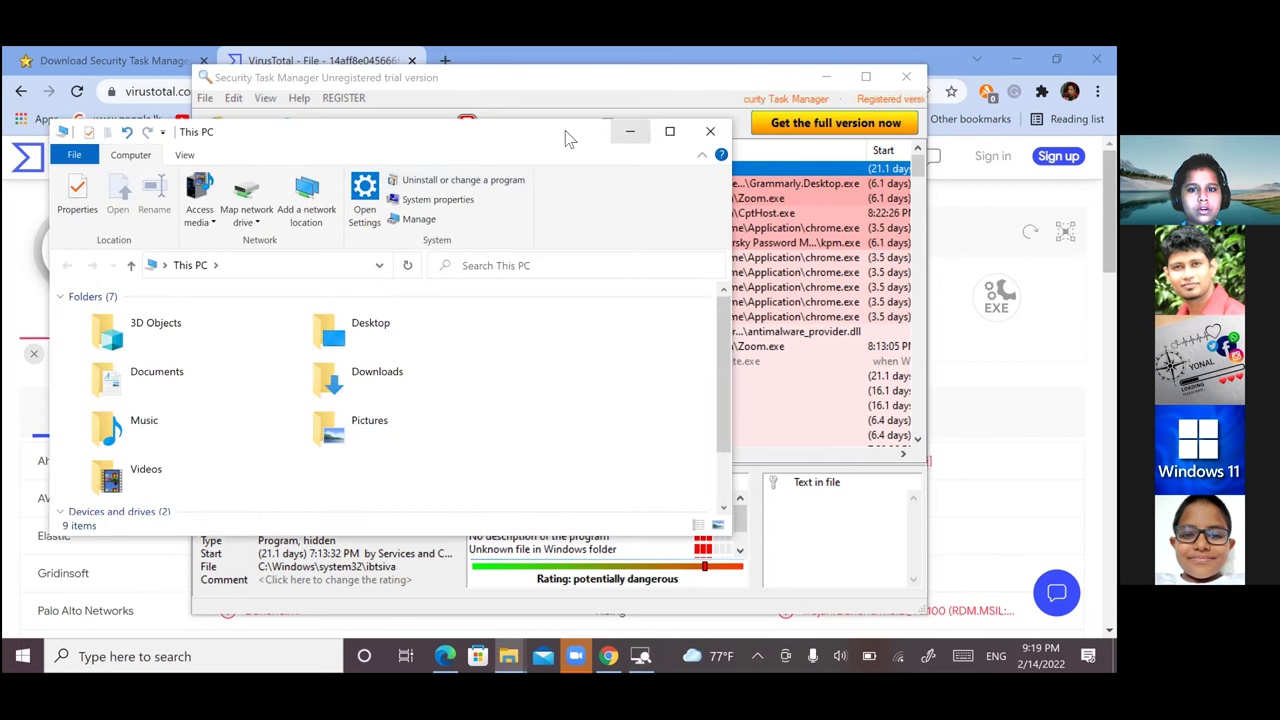
Dismiss the ibtsiva comment form, open the process's file folder again, and close the folder window
drag(568, 142, 820, 185)
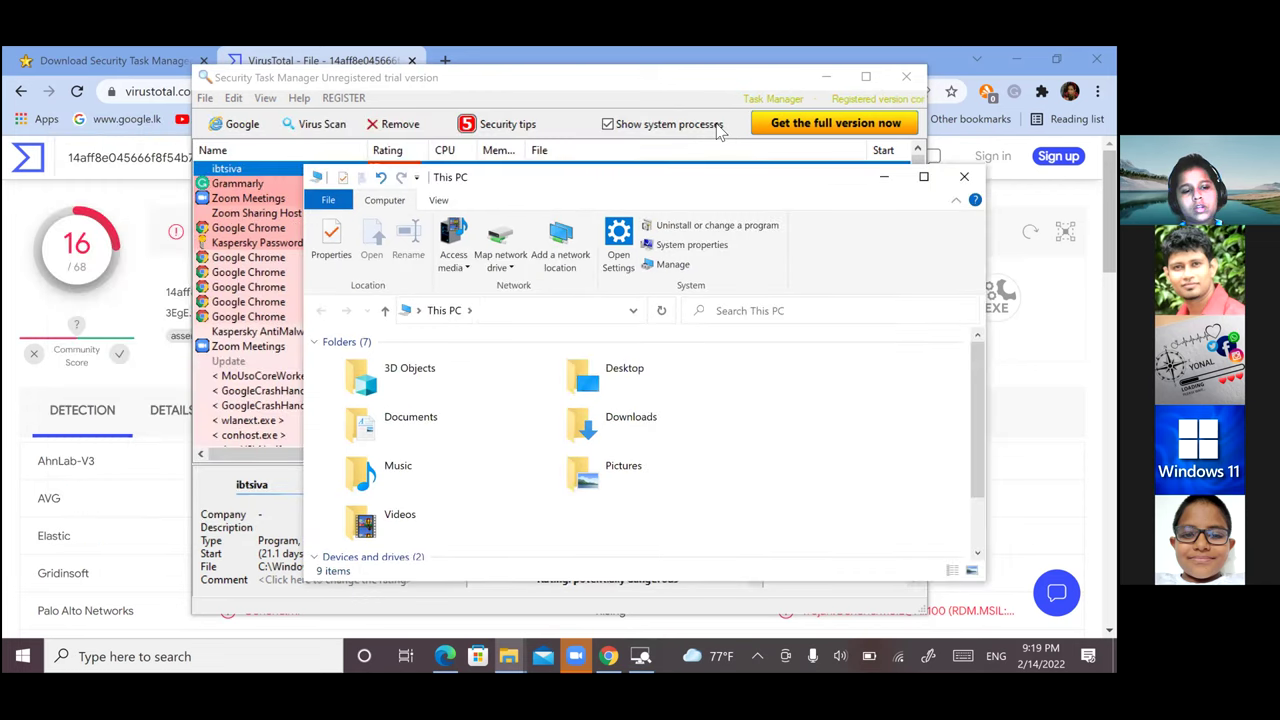
click(964, 177)
click(406, 172)
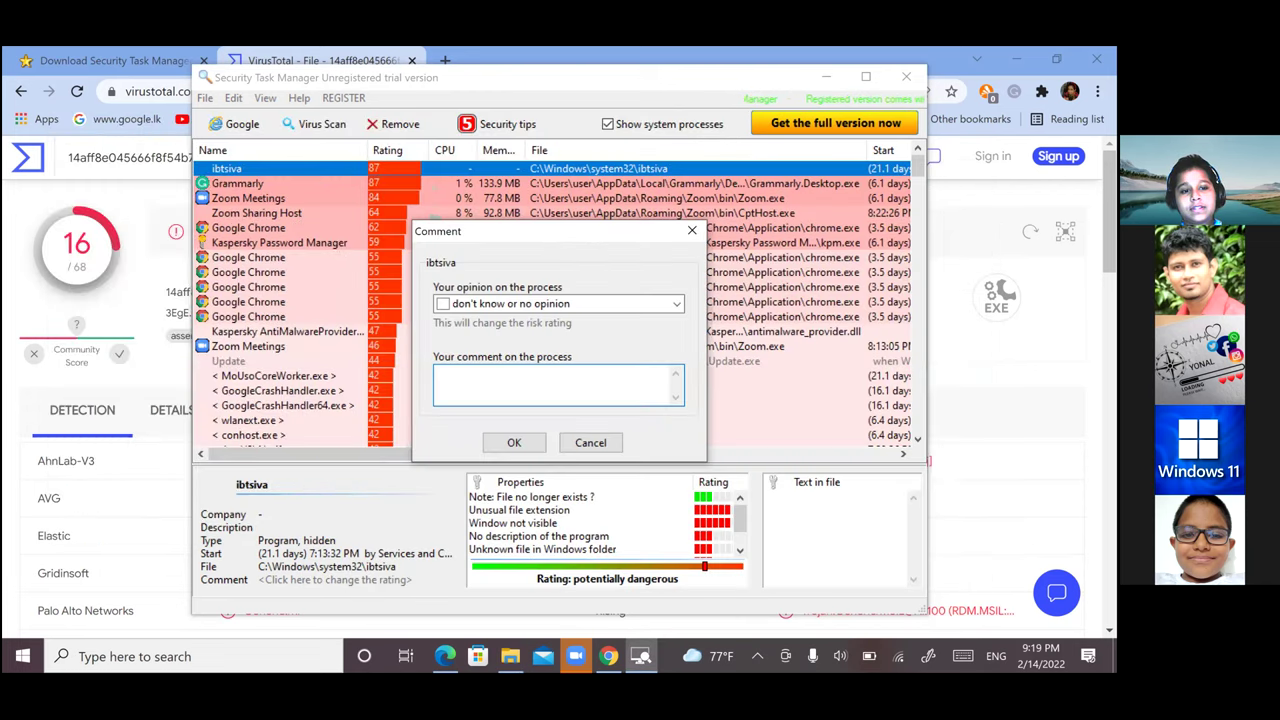
click(694, 230)
right_click(616, 172)
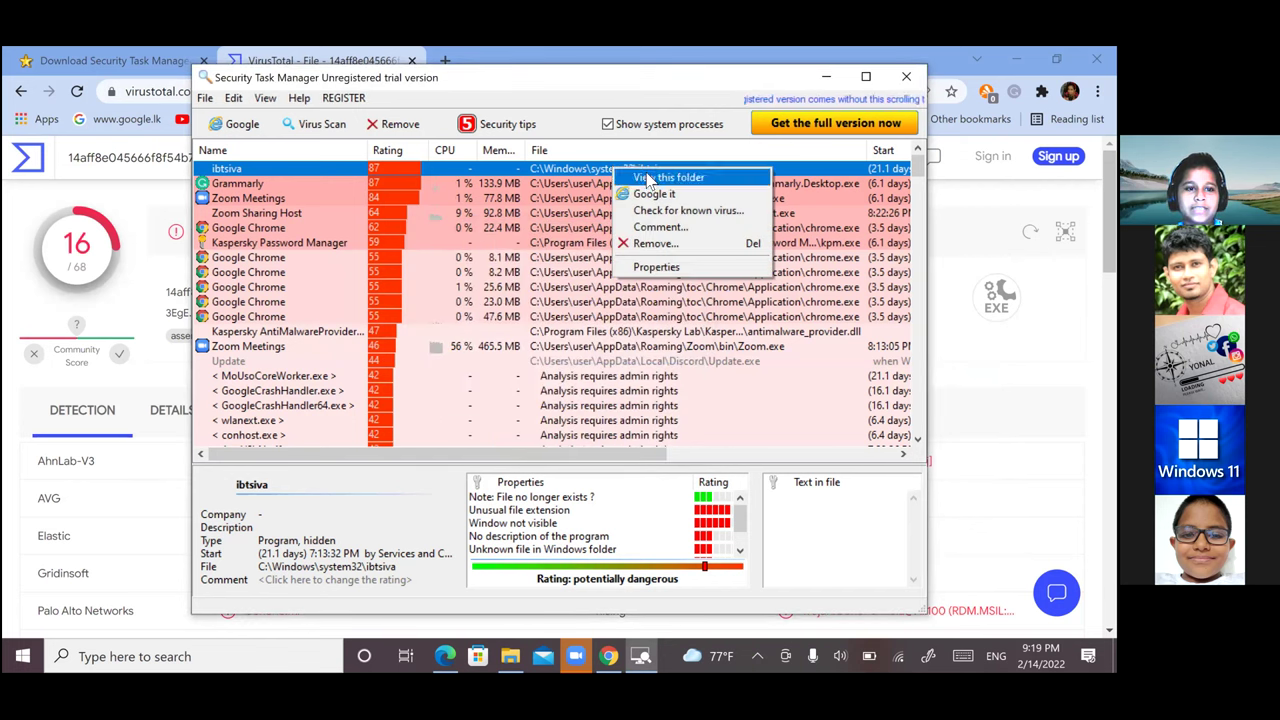
click(650, 177)
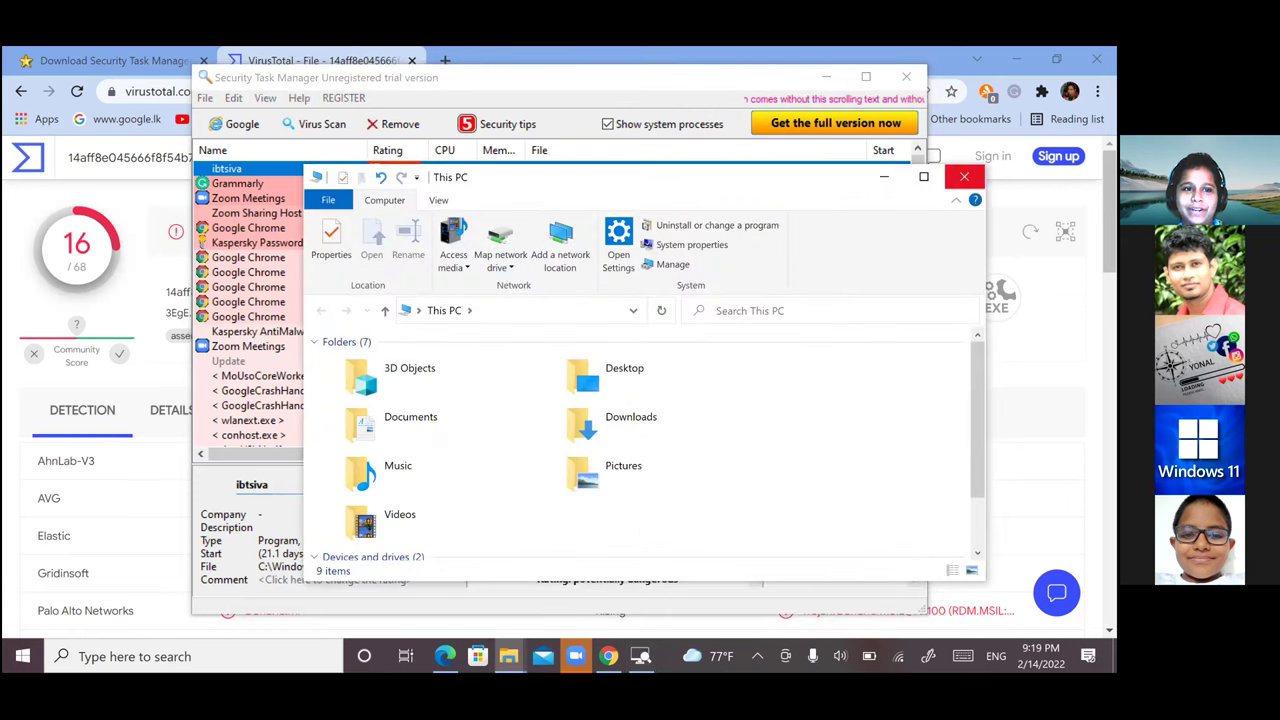
click(964, 176)
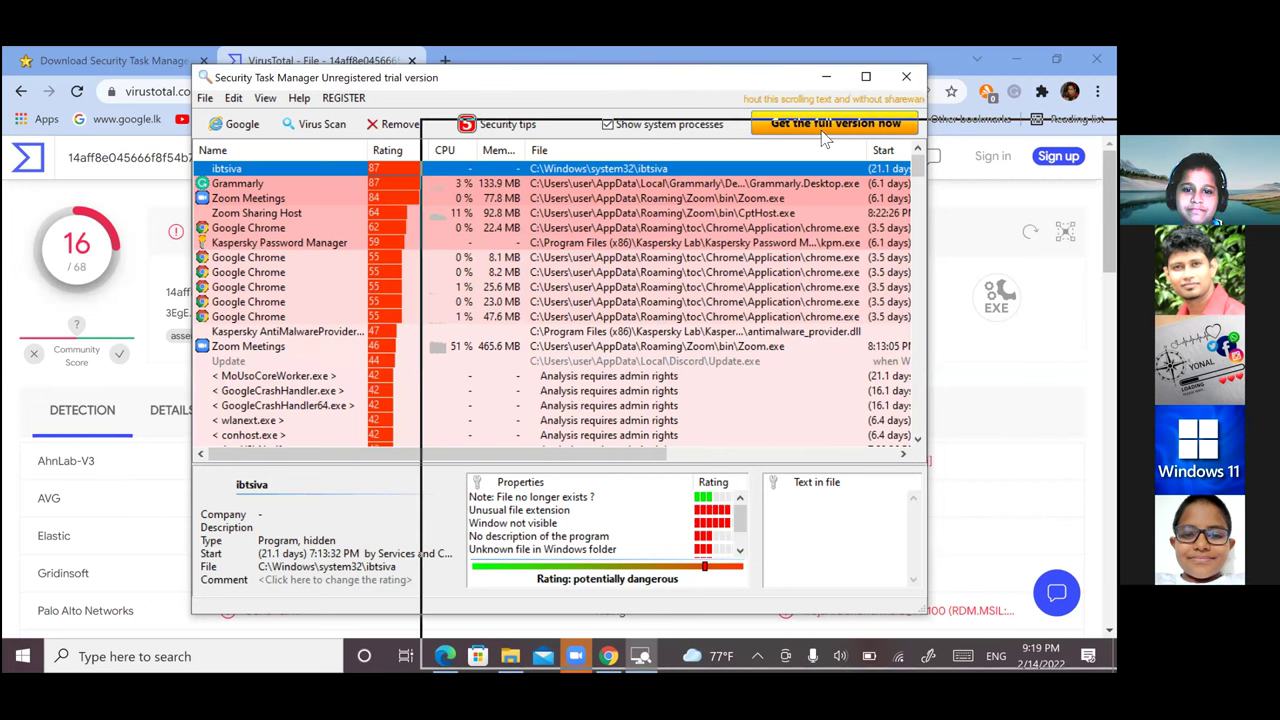
Examine the details of the Zoom Meetings, Google Chrome and MoUsoCoreWorker.exe processes, declining the administrator-rights analysis
drag(594, 83, 823, 138)
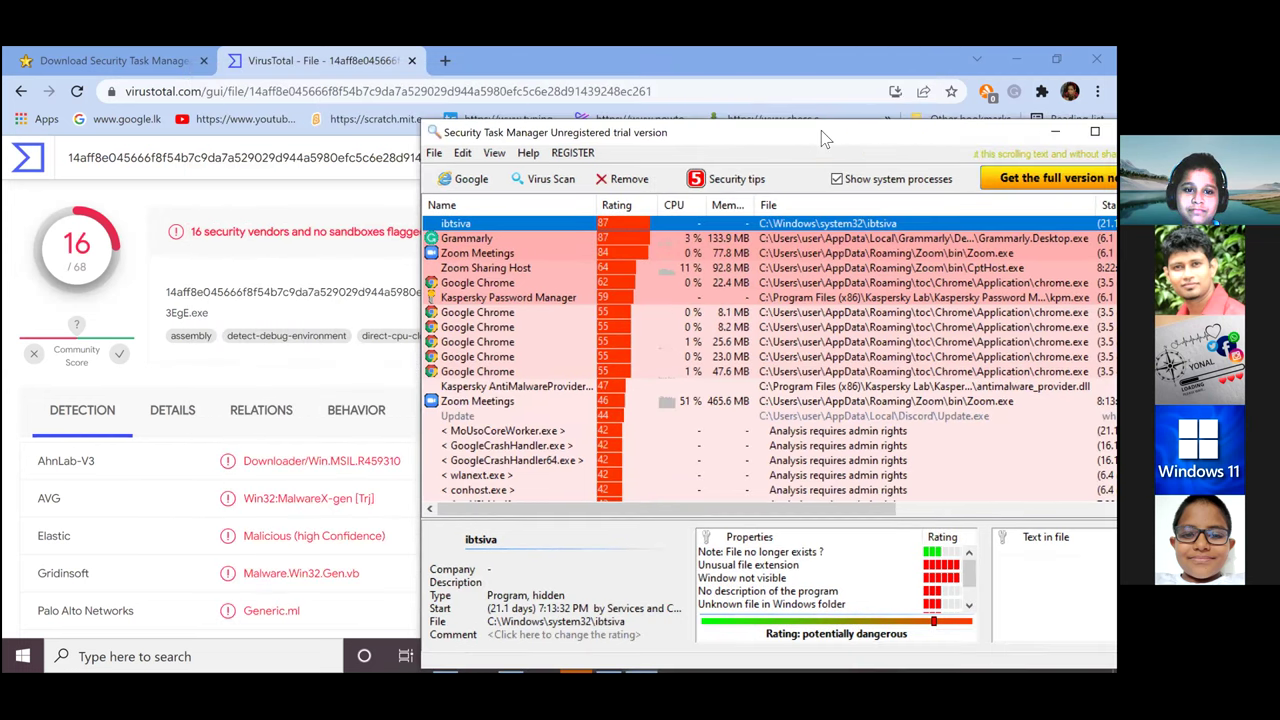
click(799, 259)
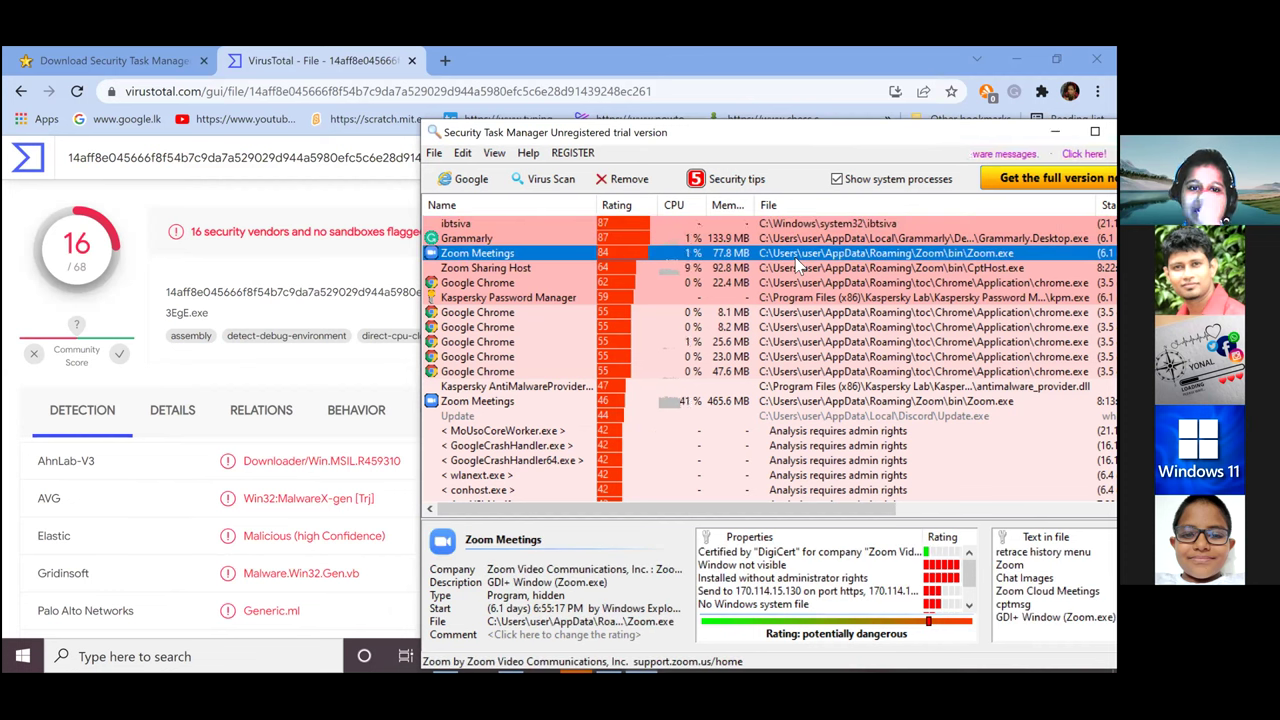
click(516, 343)
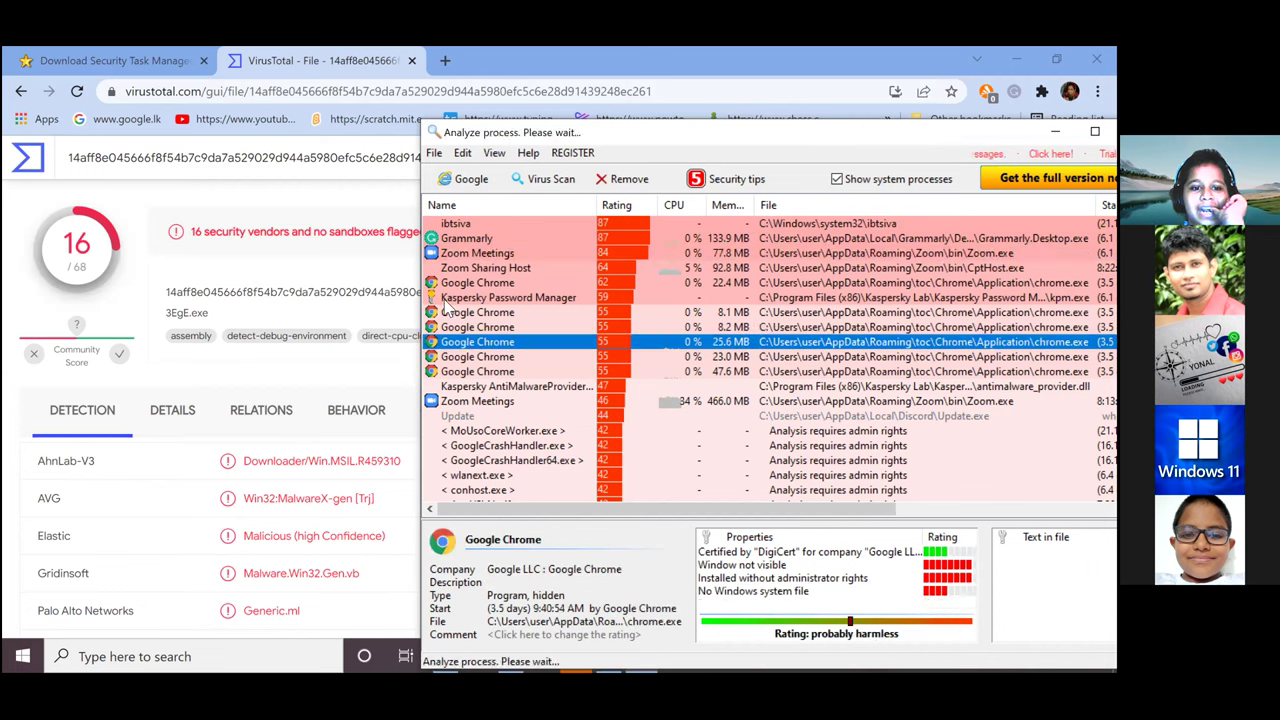
click(527, 430)
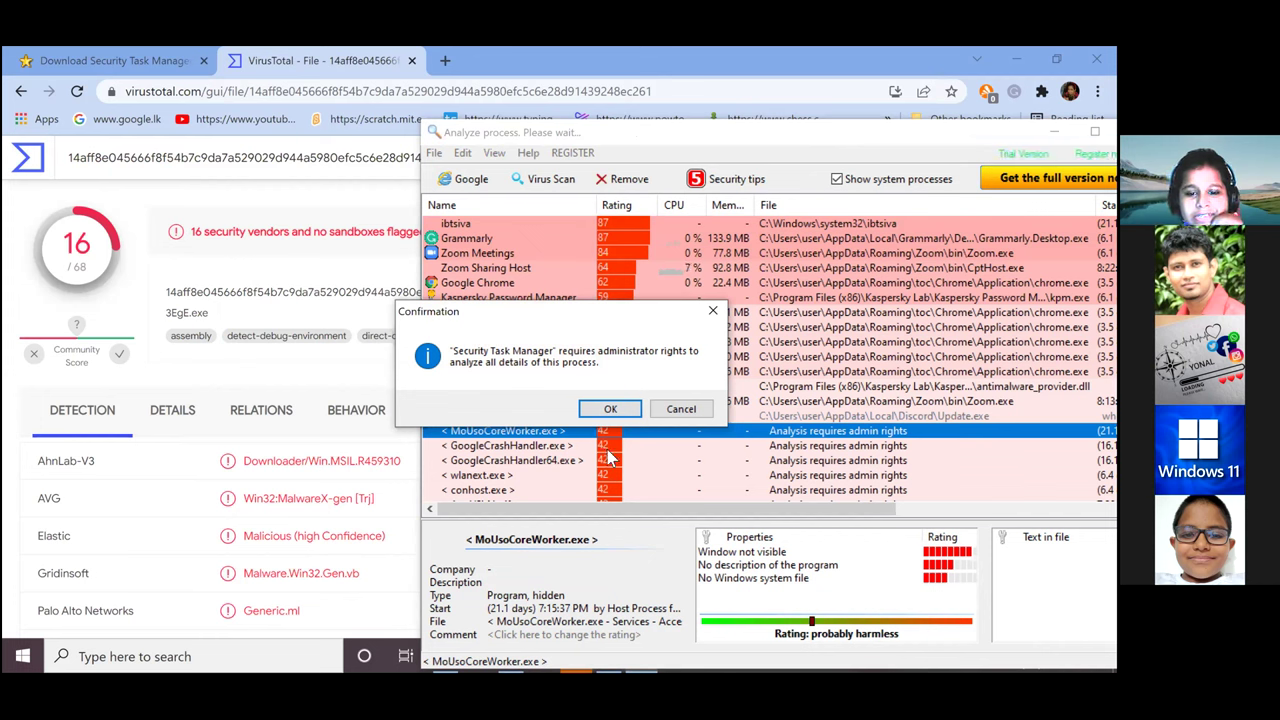
click(658, 410)
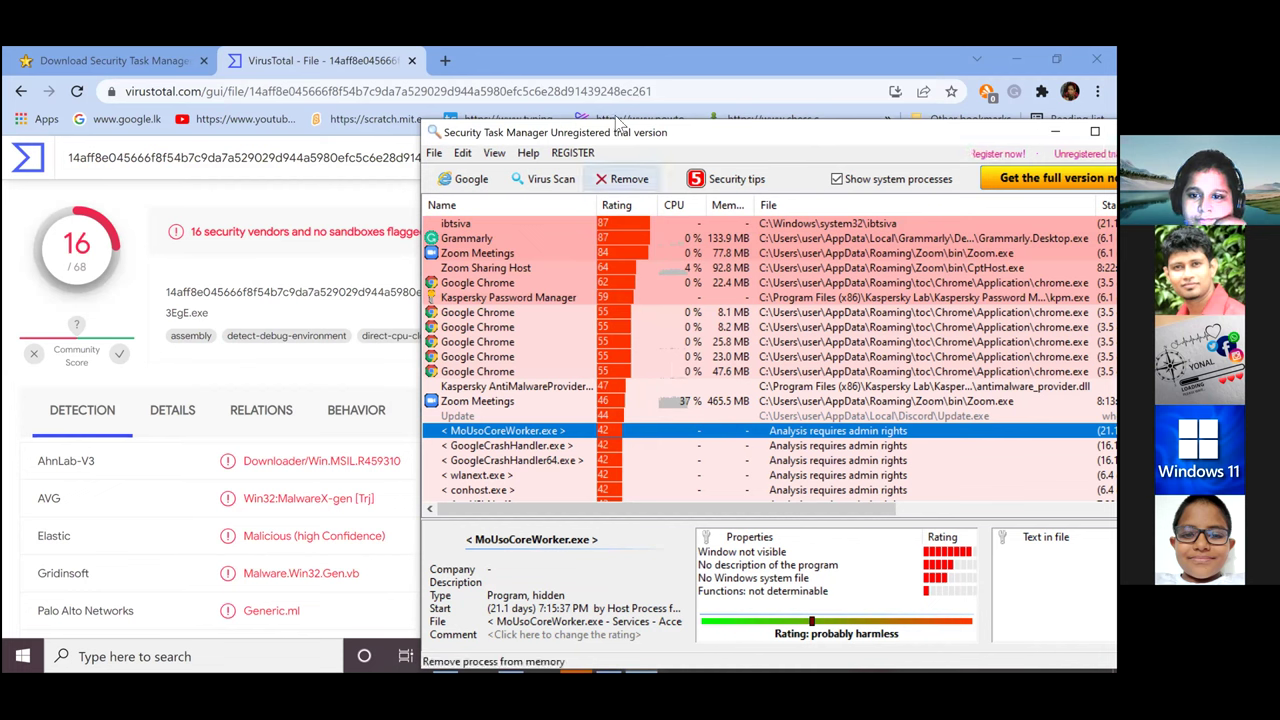
Open the Grammarly process's file folder and submit Grammarly.Desktop.exe to VirusTotal for scanning
click(667, 238)
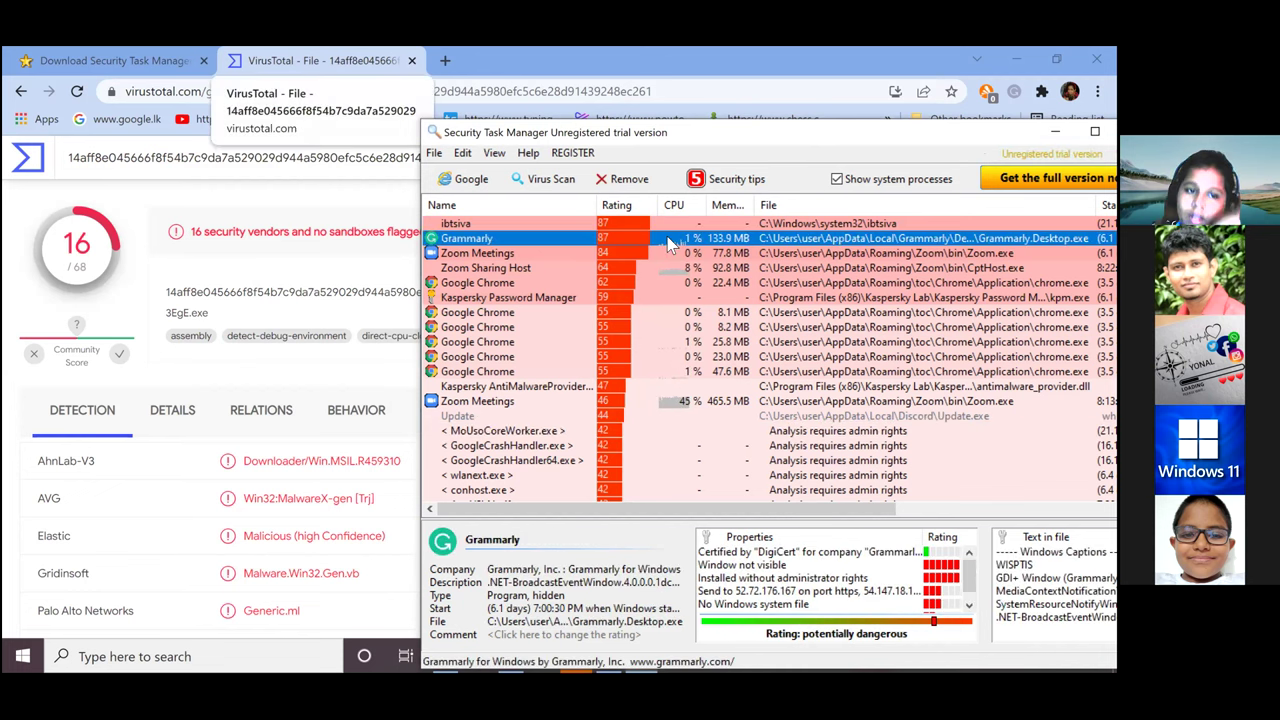
right_click(670, 243)
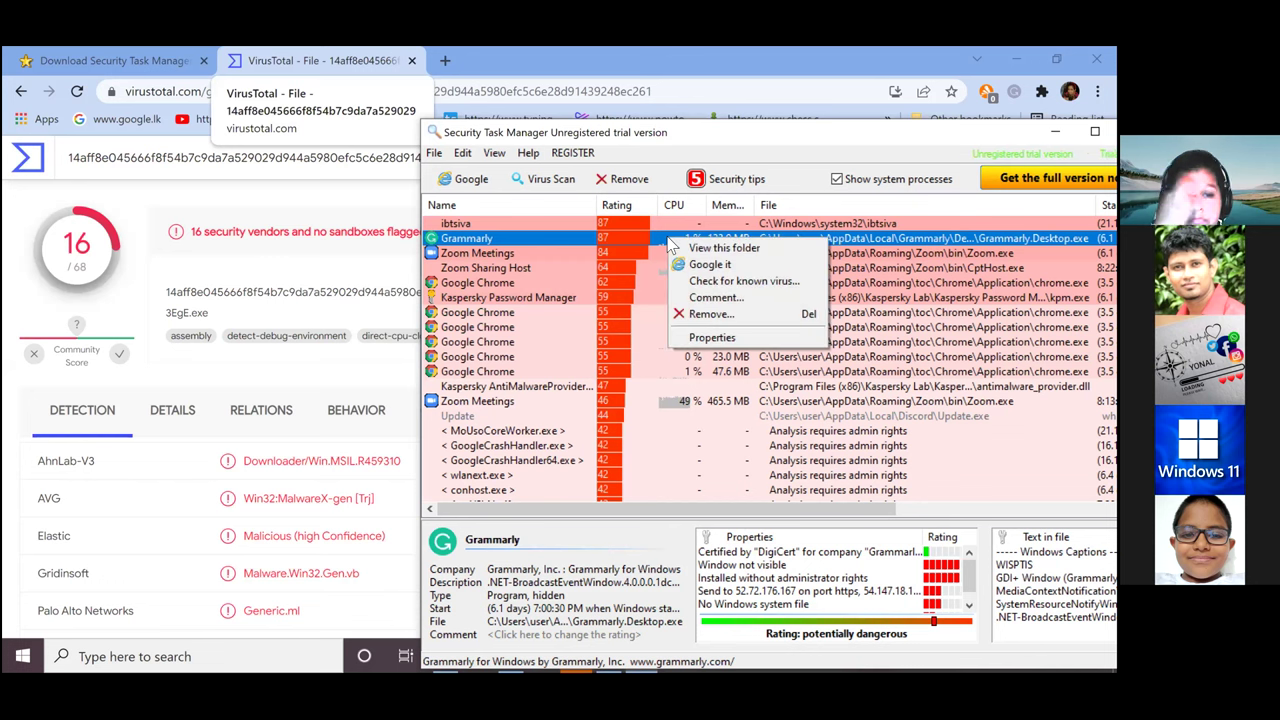
click(708, 248)
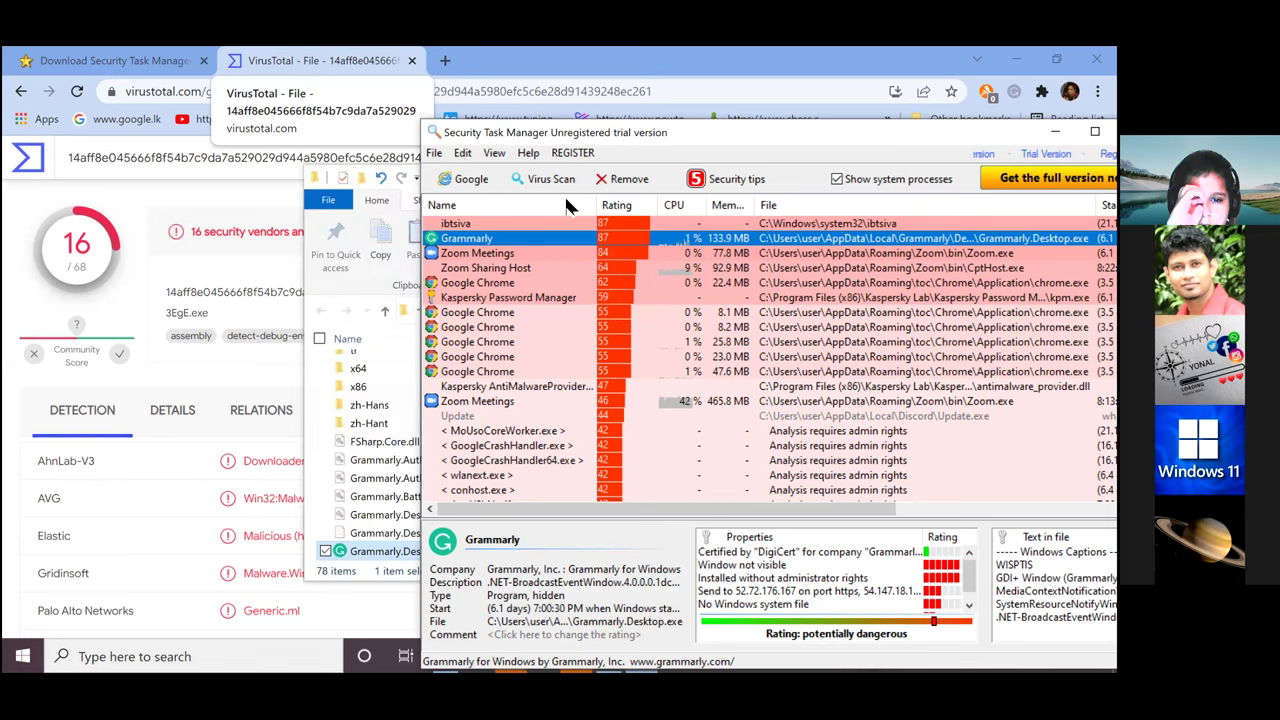
drag(525, 133, 953, 173)
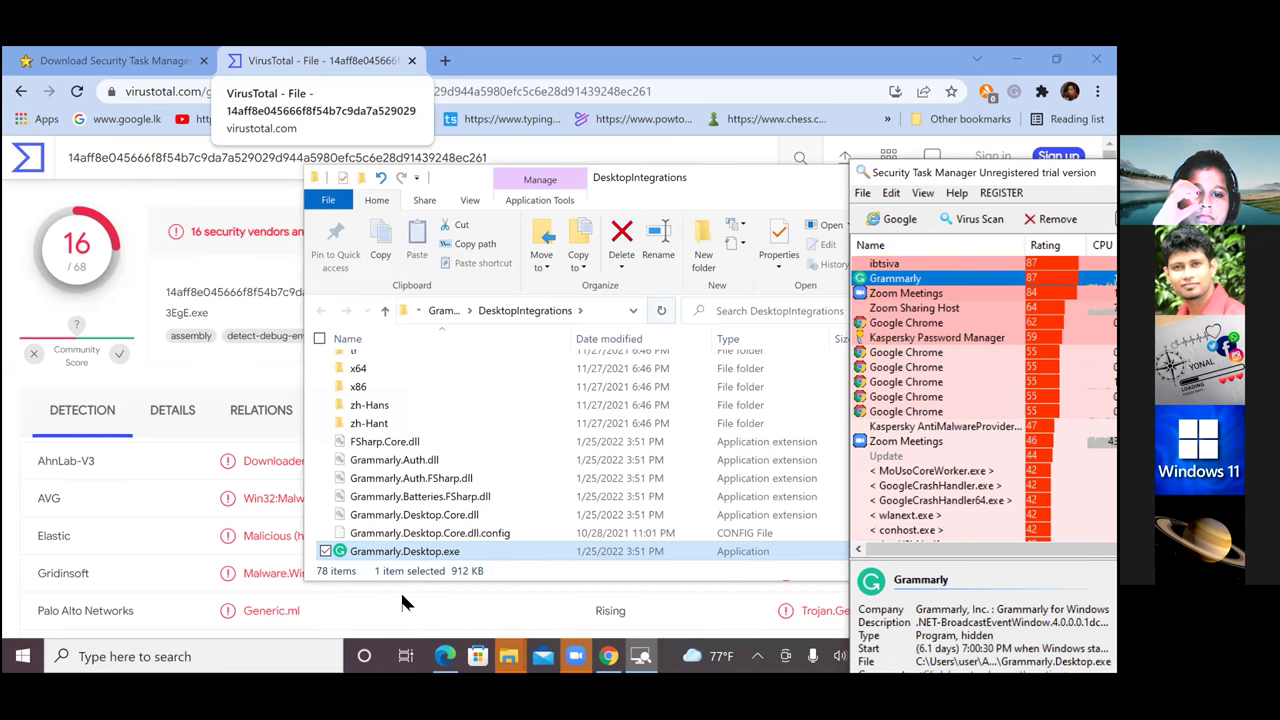
drag(397, 552, 163, 234)
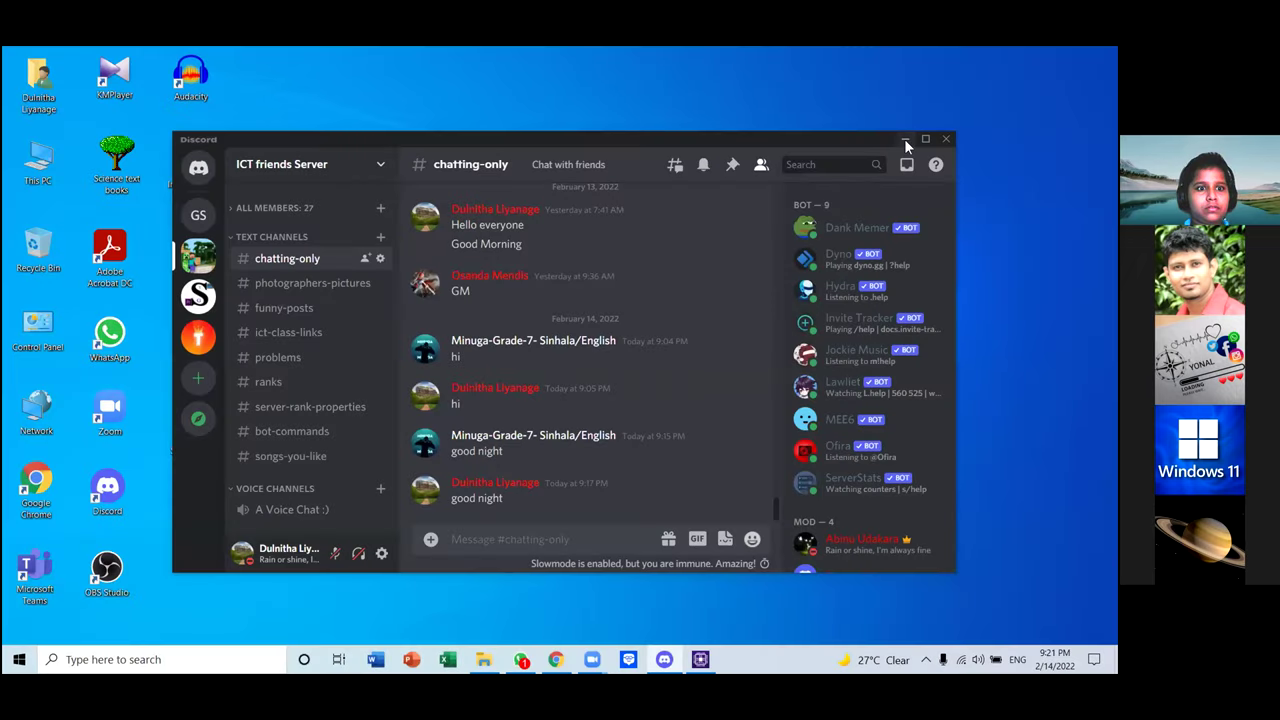
Minimize Discord and download the Security Task Manager installer from the Neuber site, saving SecurityTaskManager_Setup in the Downloads folder
click(905, 140)
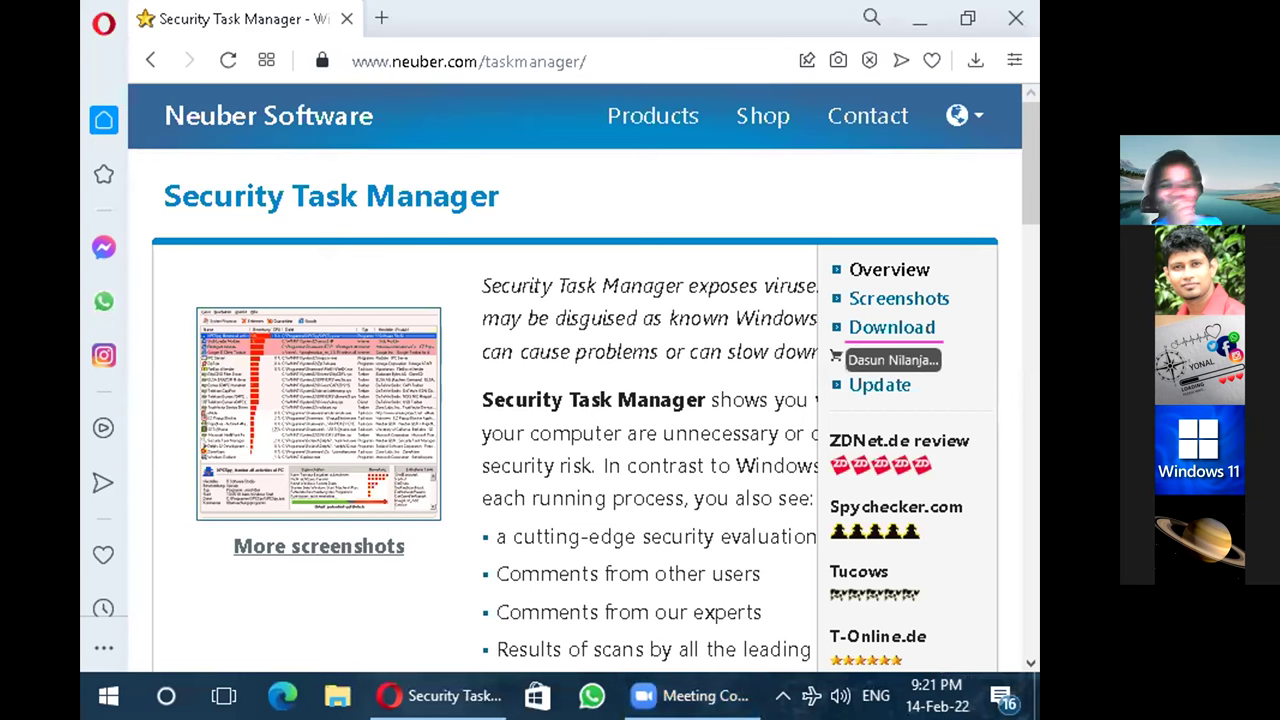
click(897, 330)
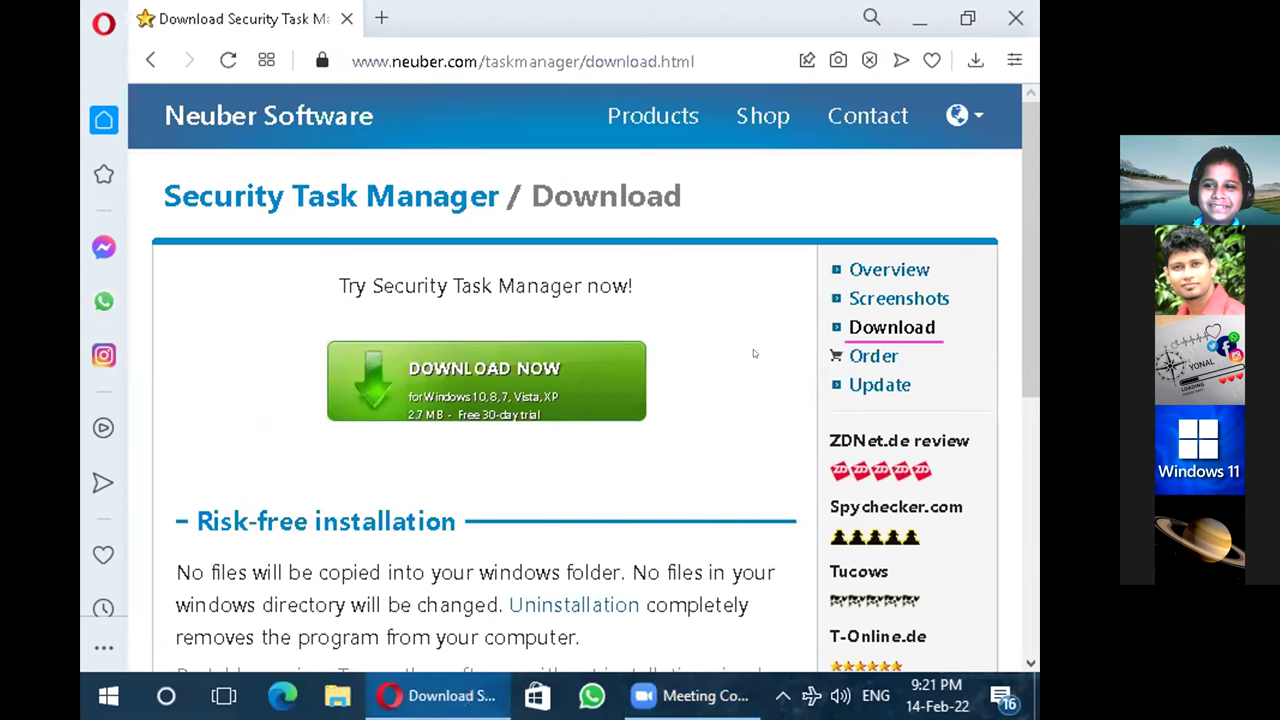
click(562, 394)
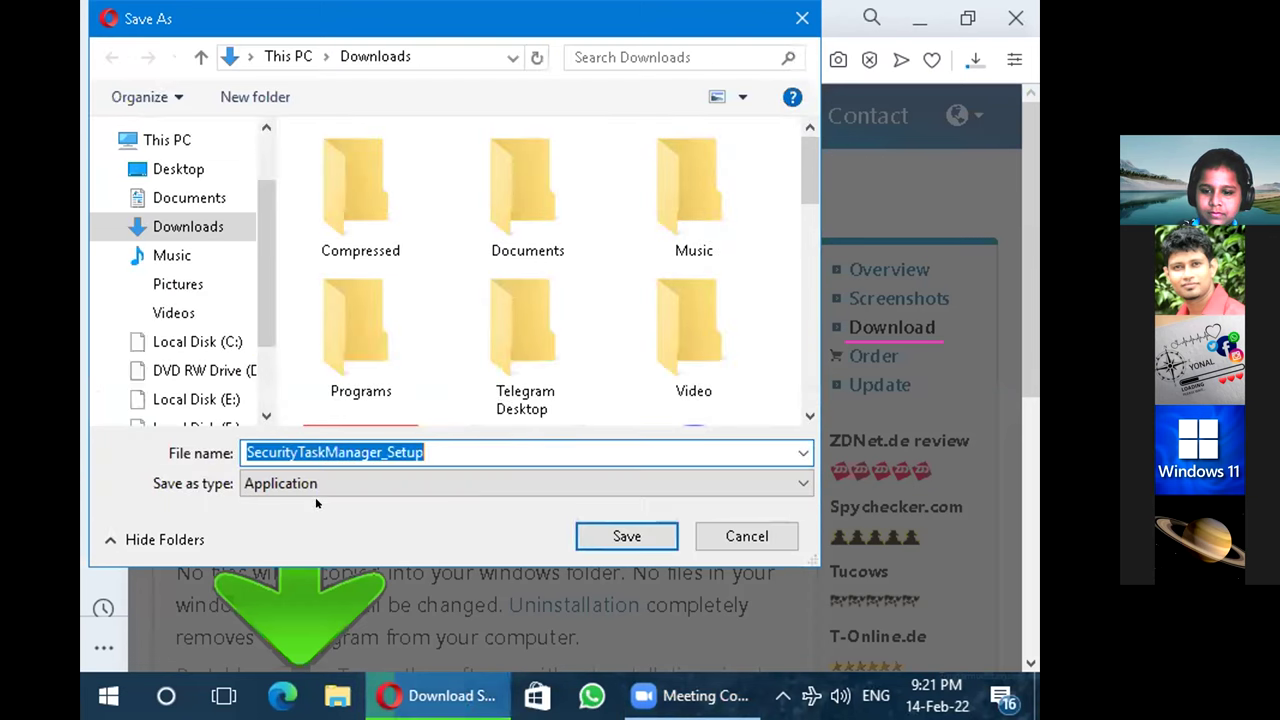
click(623, 533)
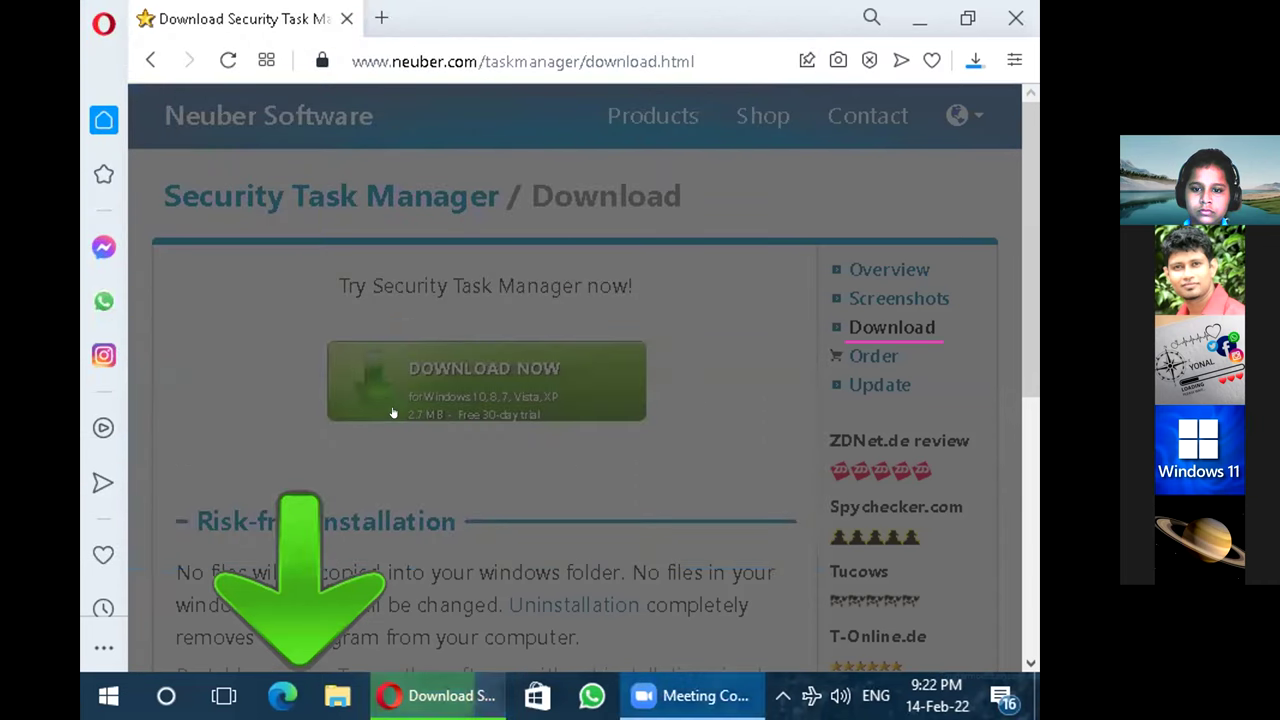
Check the progress of the SecurityTaskManager_Setup.exe download, try to pause and resume it, and cancel it
scroll(314, 560, down, 5)
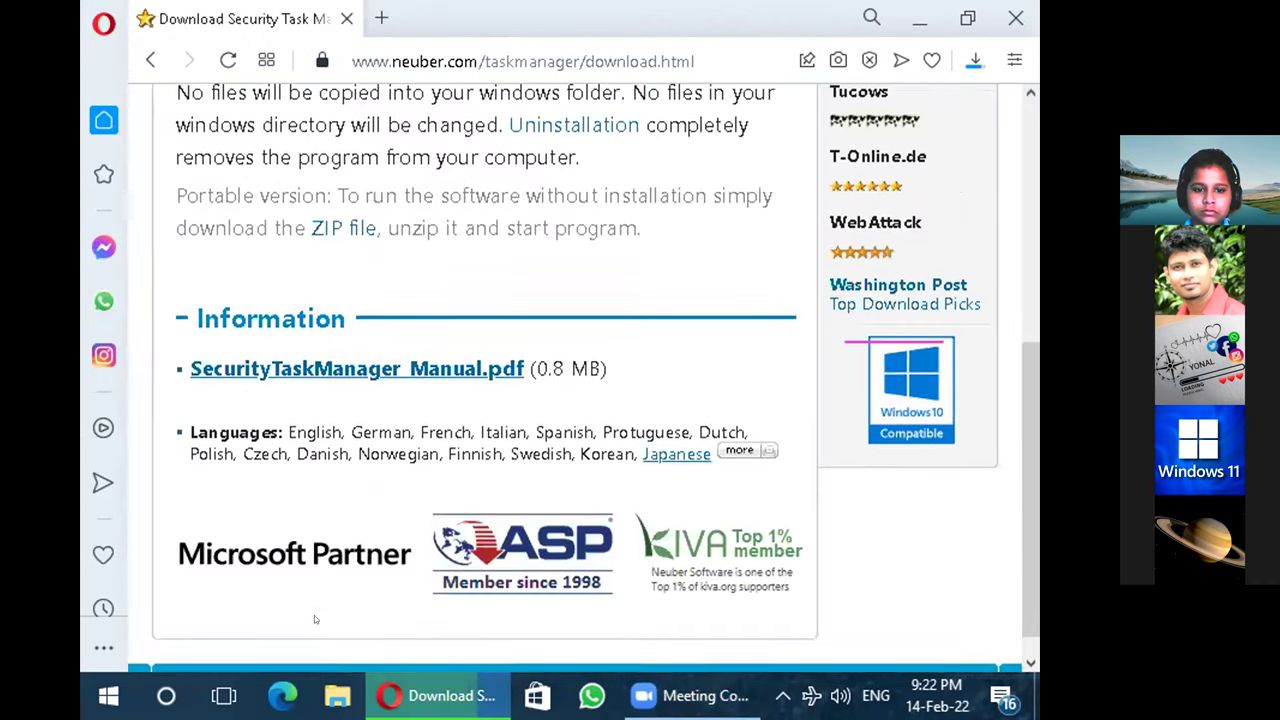
scroll(313, 633, up, 6)
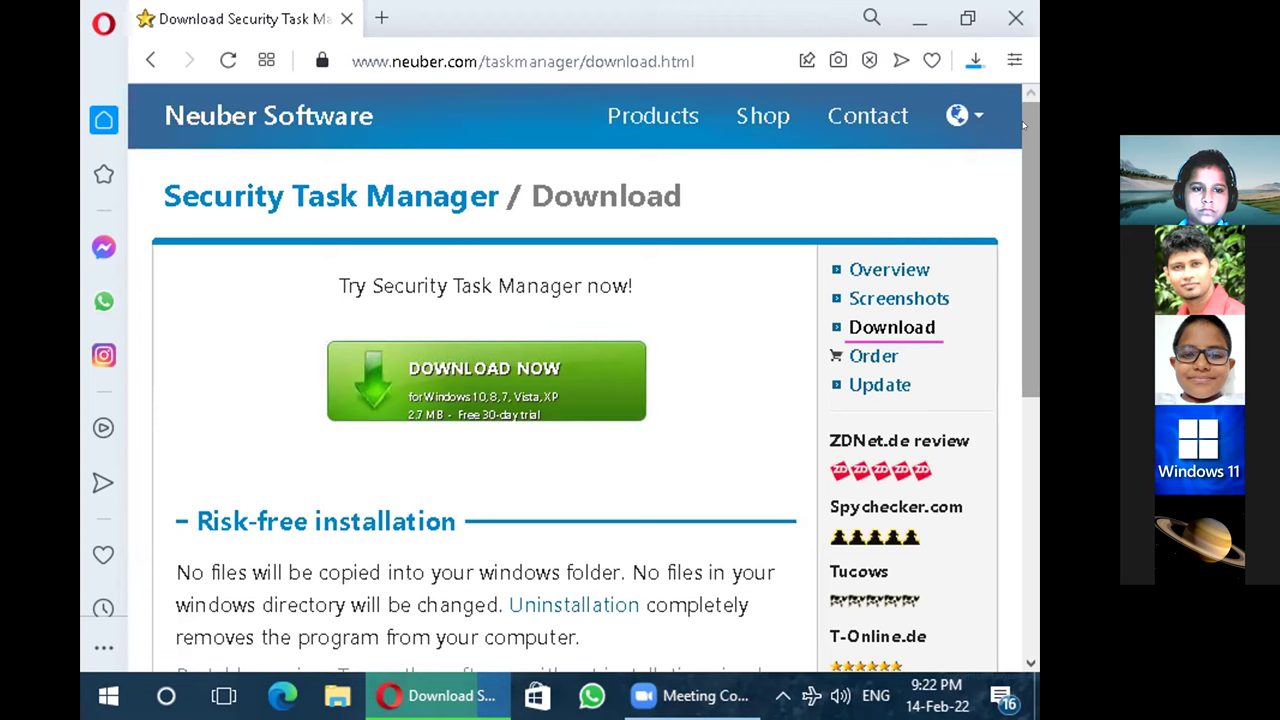
click(974, 60)
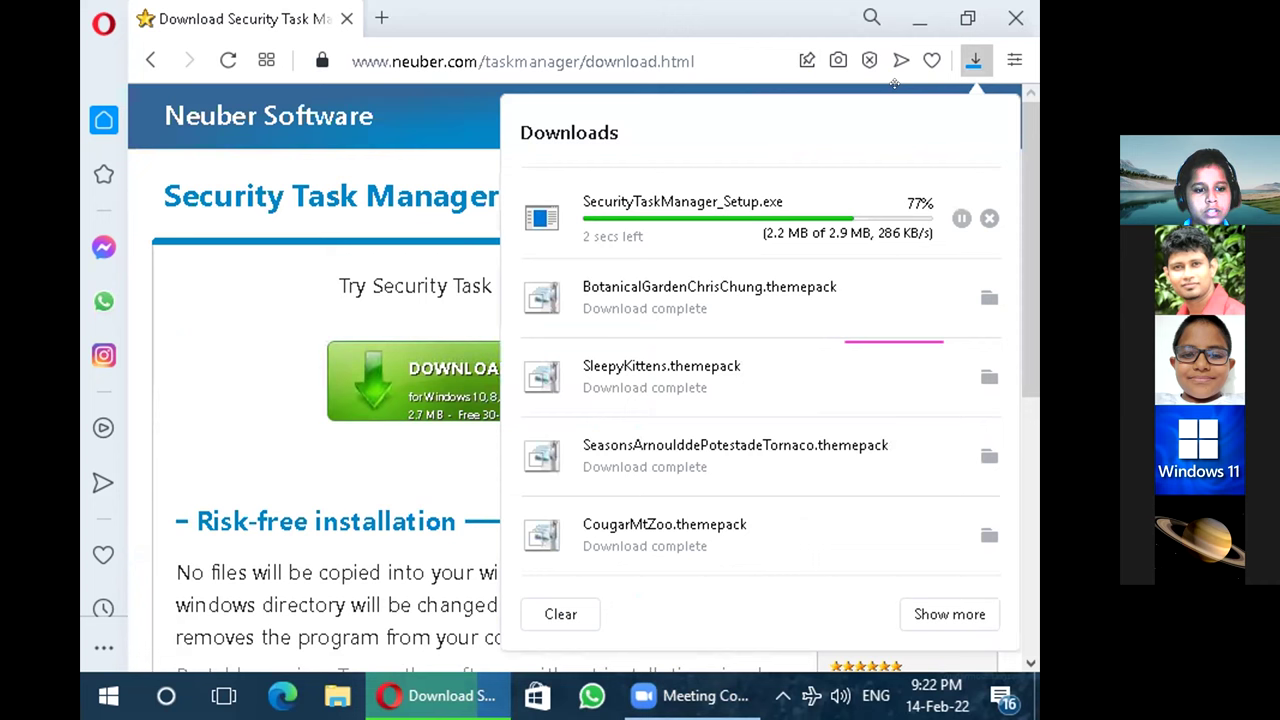
click(895, 85)
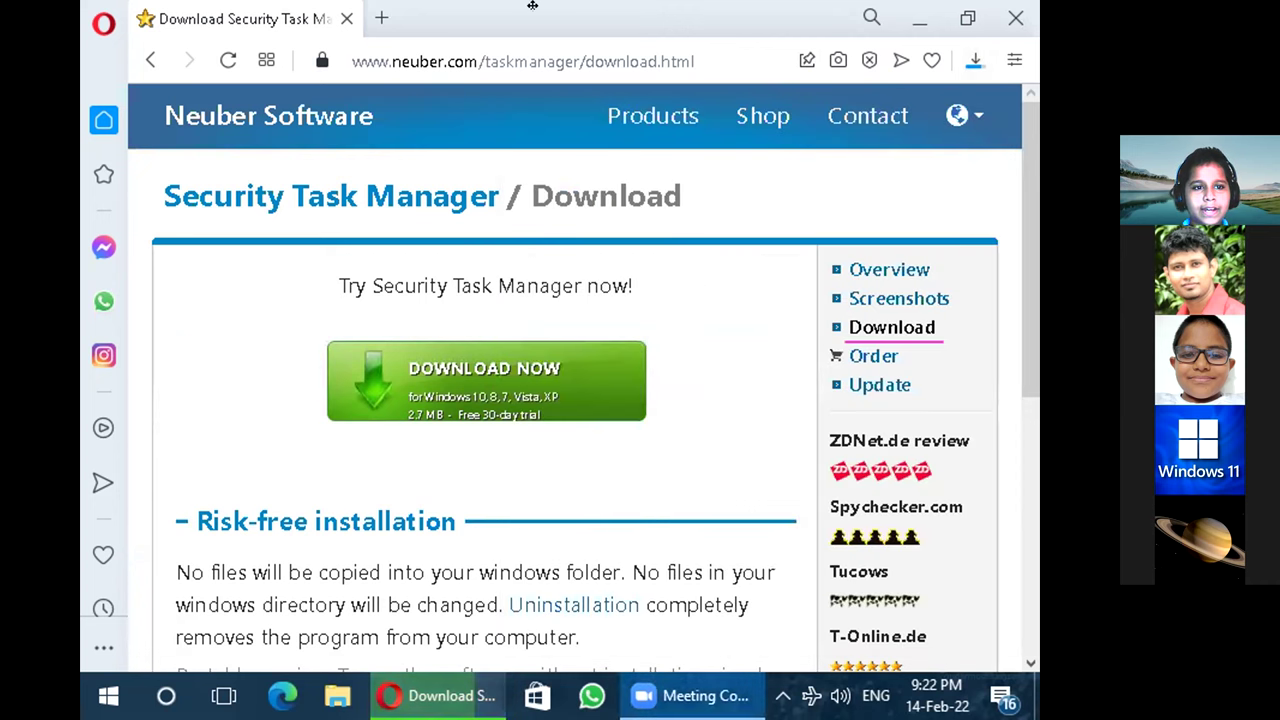
key(ctrl+j)
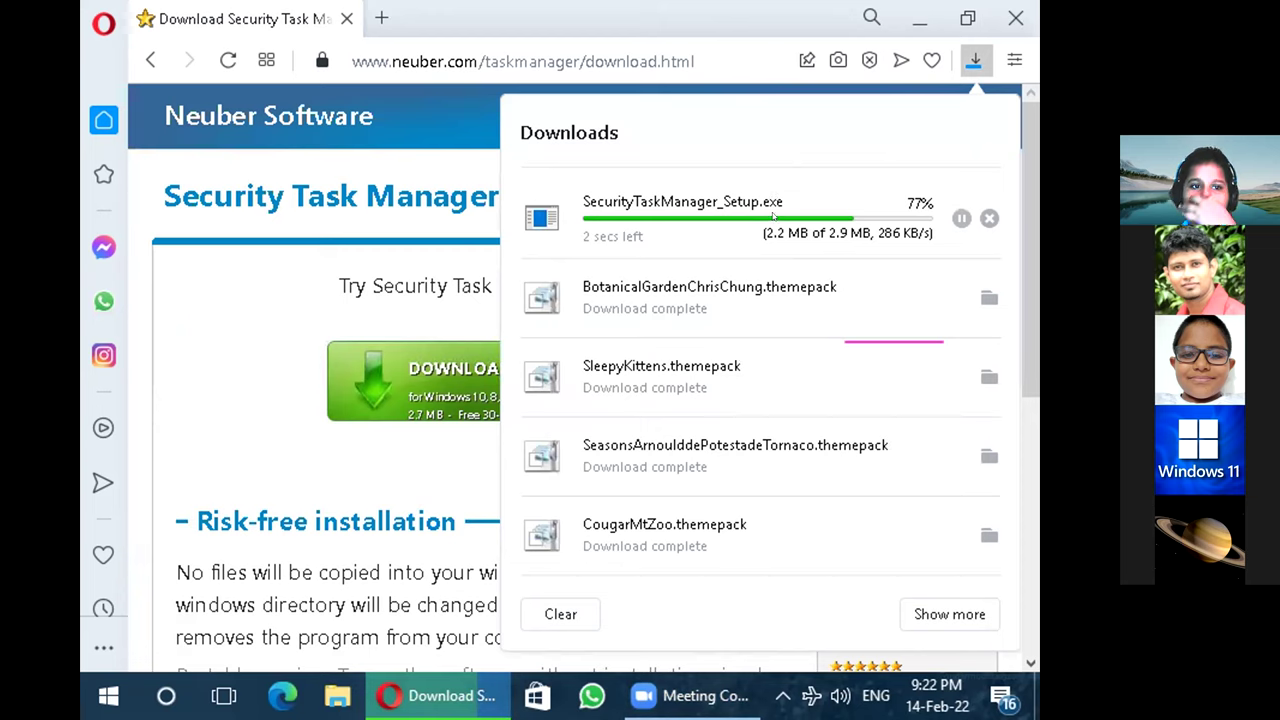
click(961, 218)
click(961, 218)
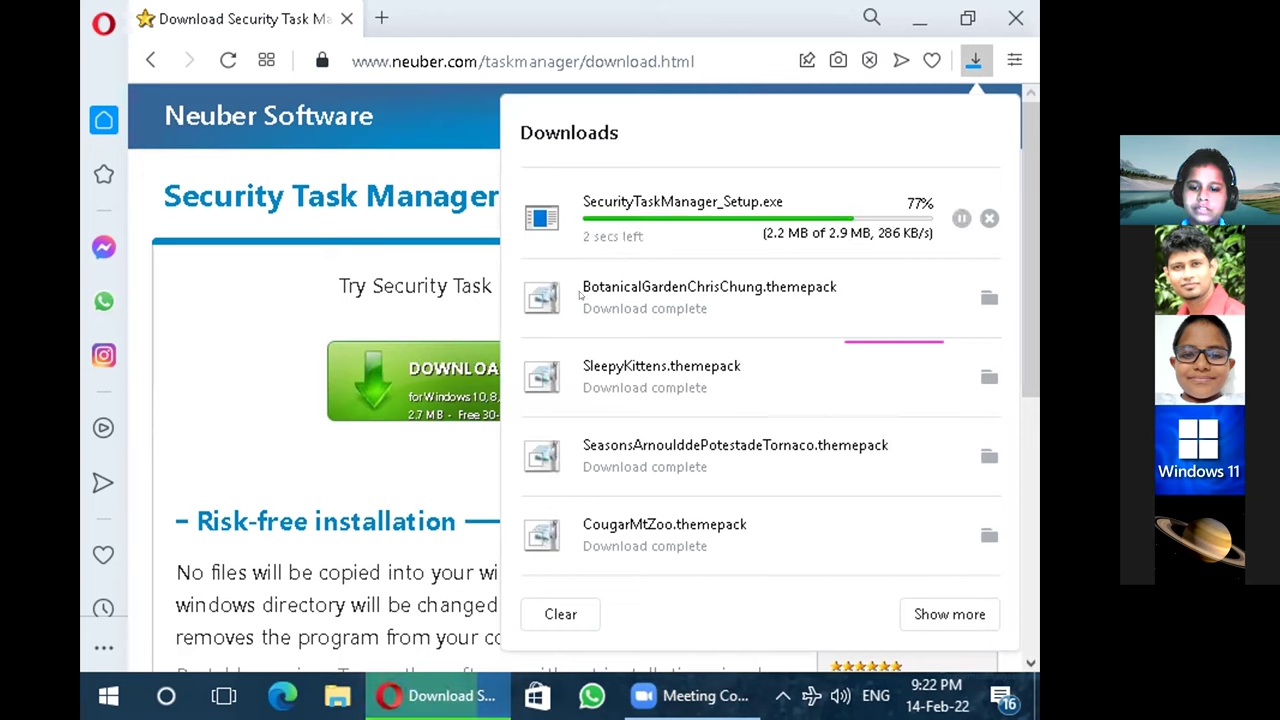
click(988, 218)
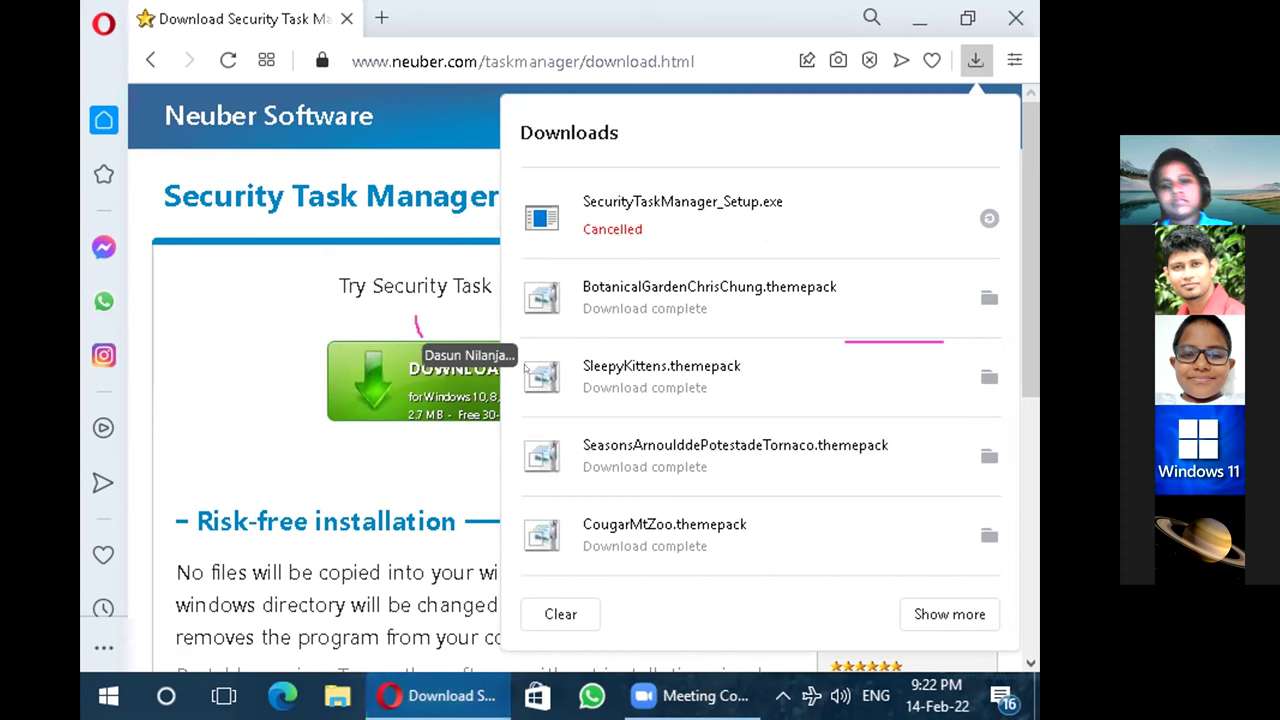
Try to restart the cancelled SecurityTaskManager_Setup.exe download from the browser's download list
click(452, 412)
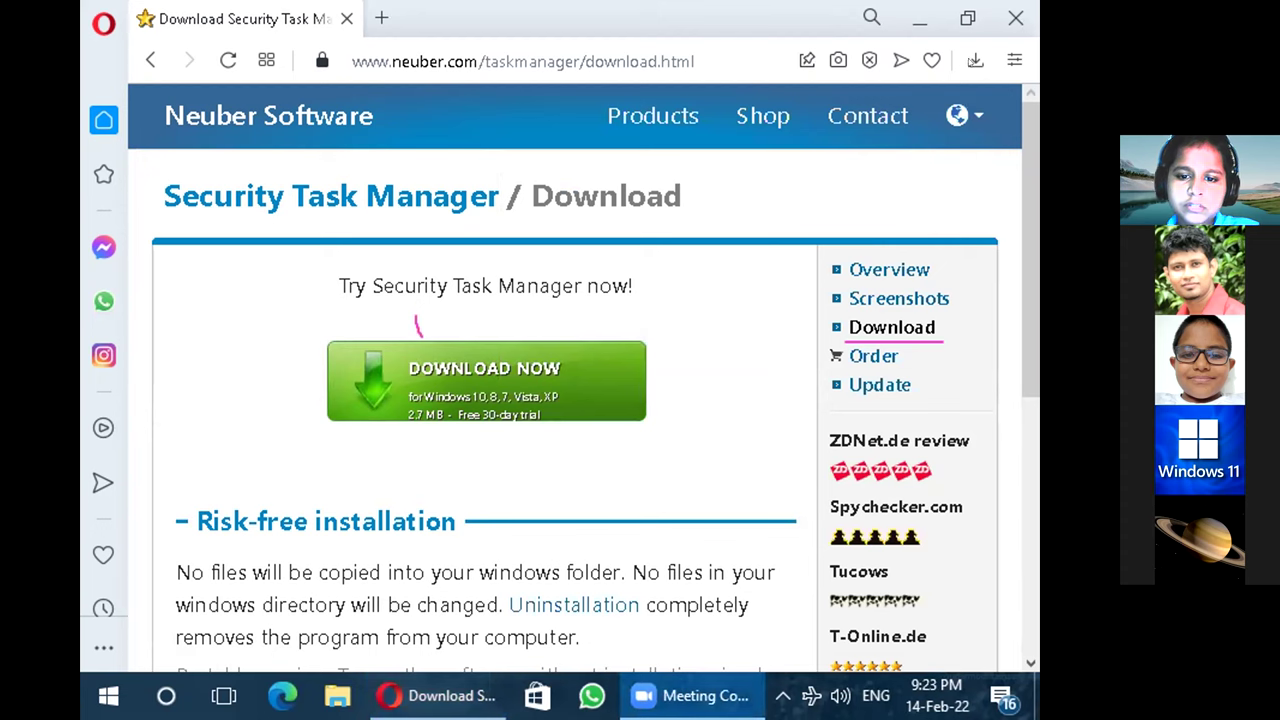
click(971, 56)
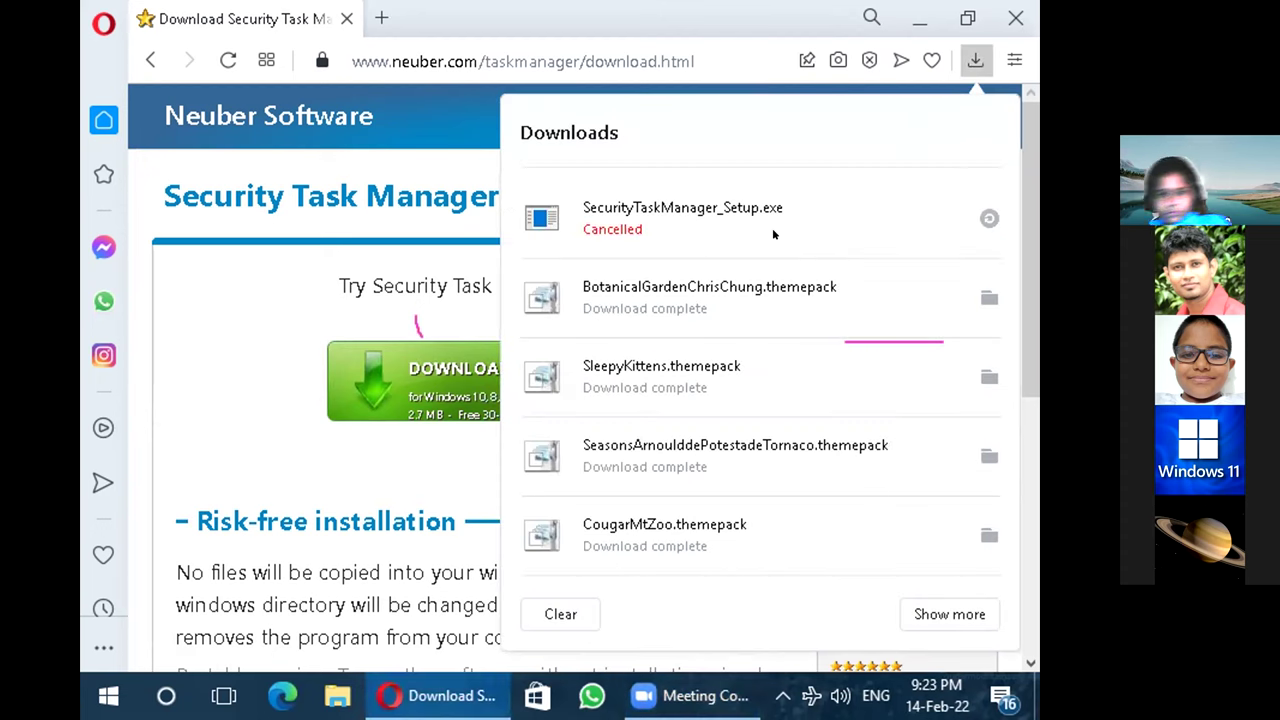
click(987, 218)
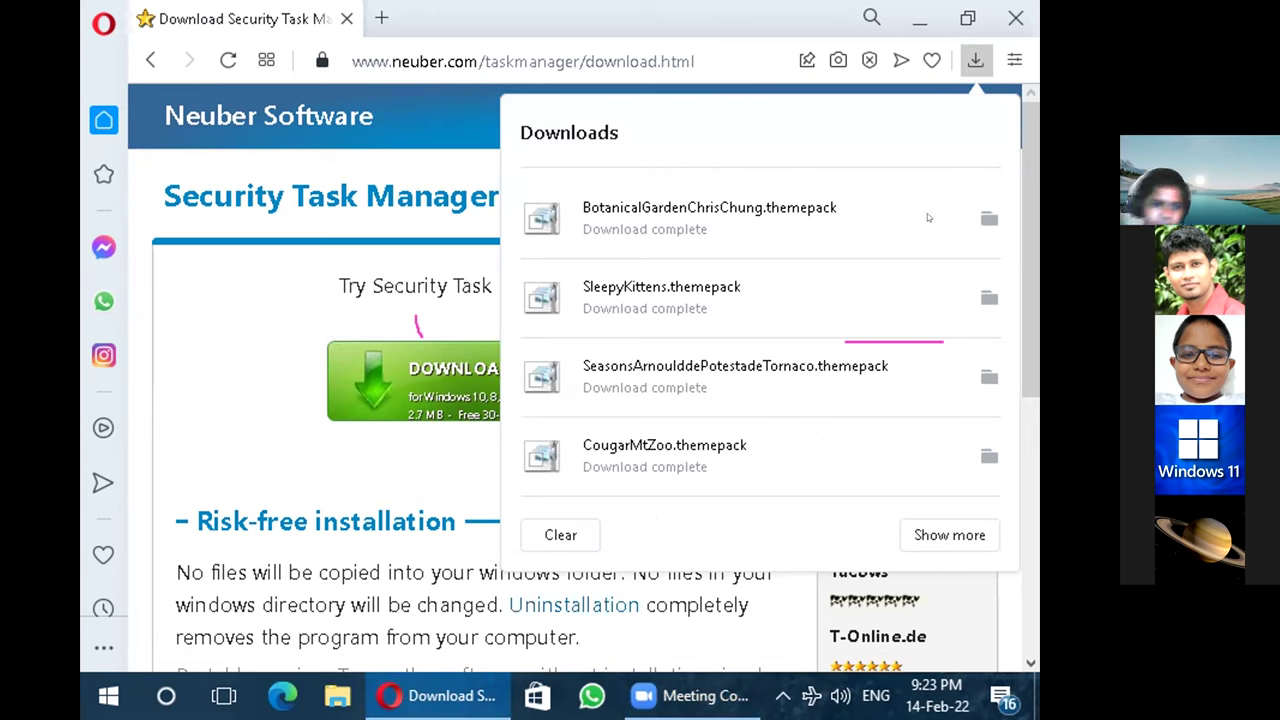
click(464, 330)
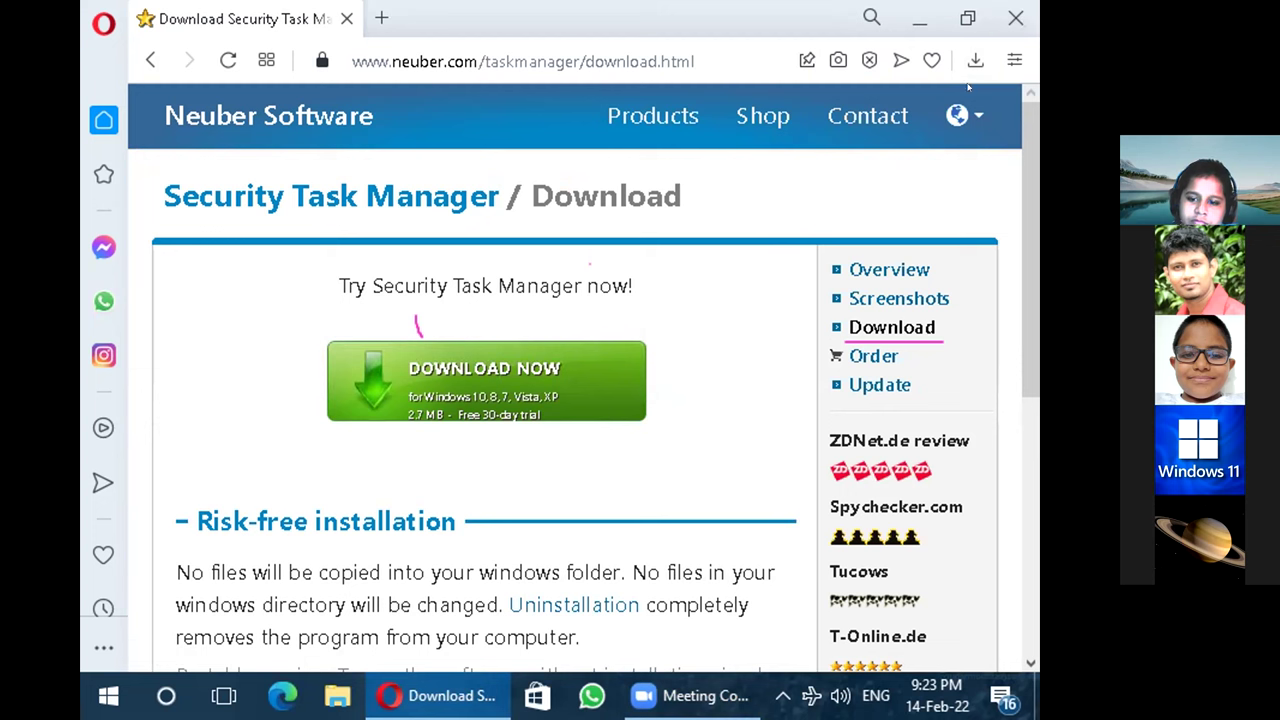
Close Opera, switch to Google Chrome, and search Google for "security task manager"
click(988, 28)
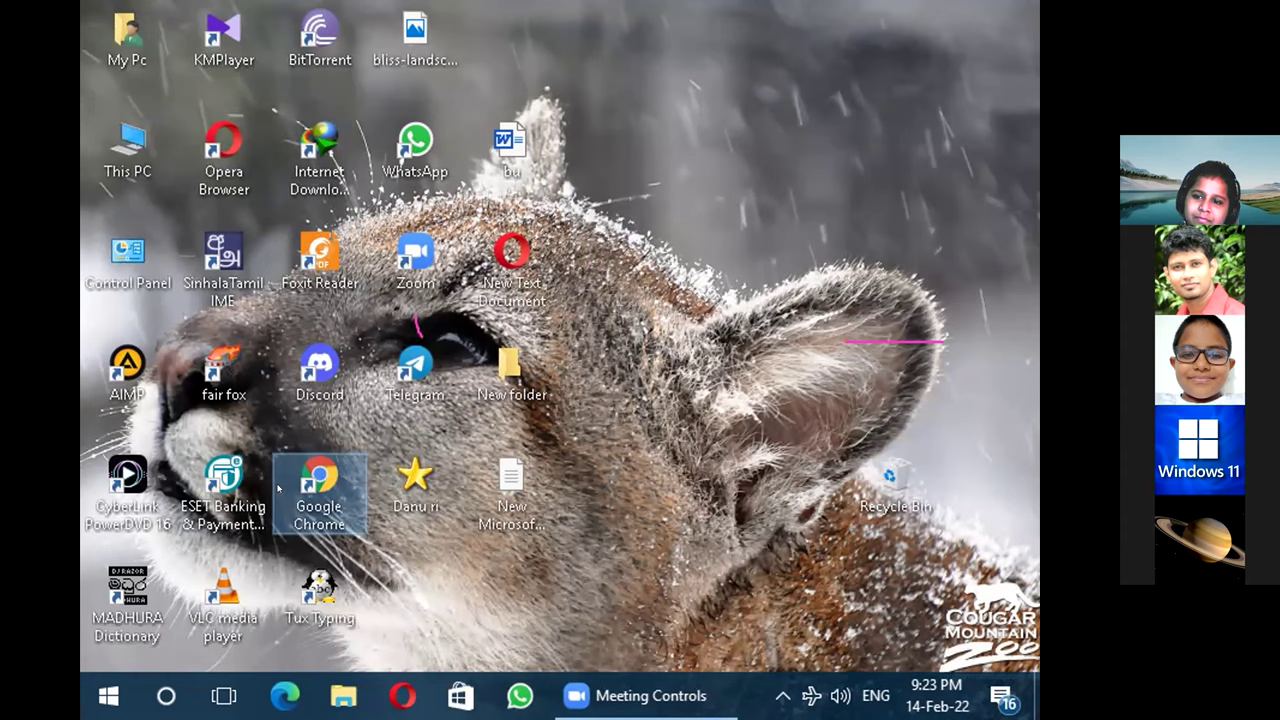
double_click(279, 487)
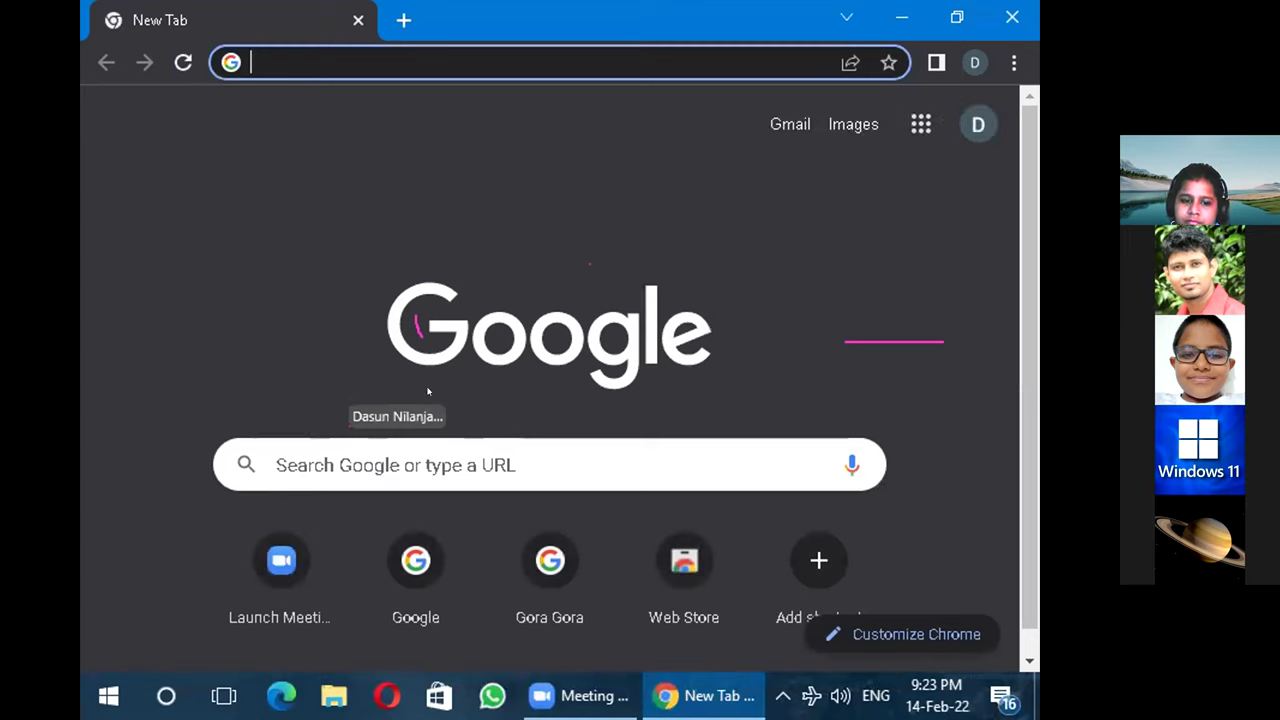
click(450, 455)
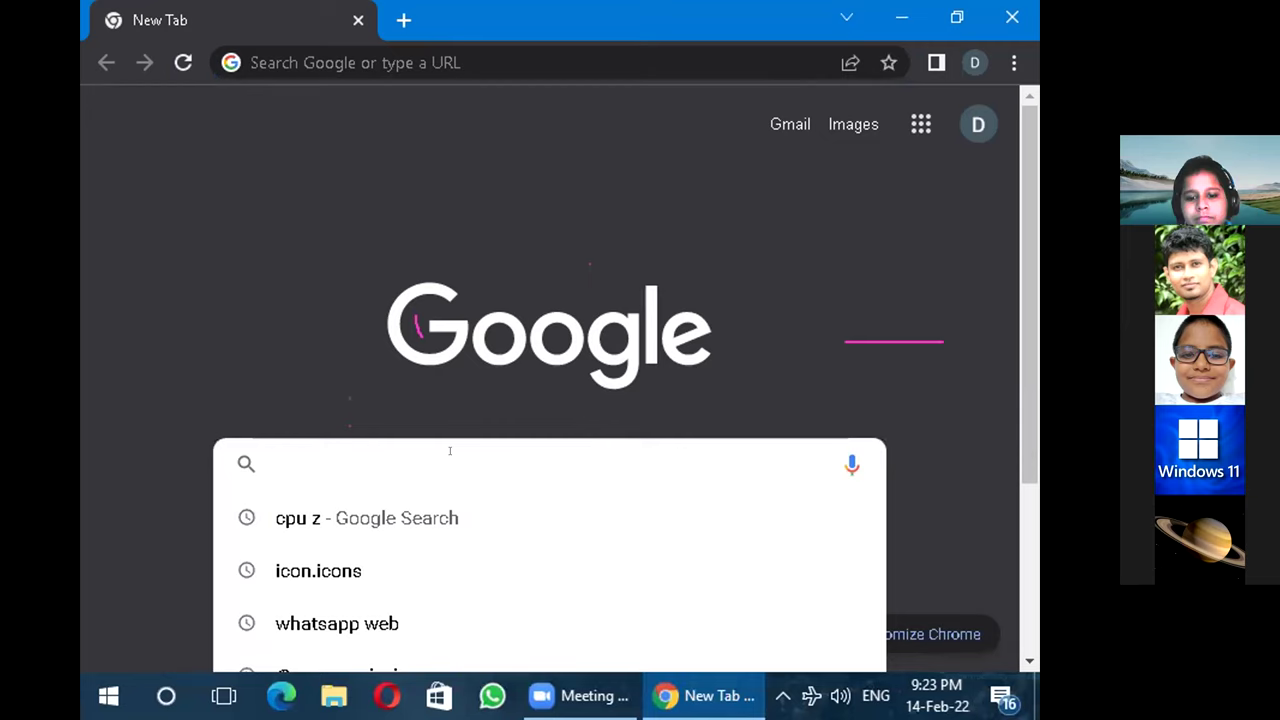
text(sc)
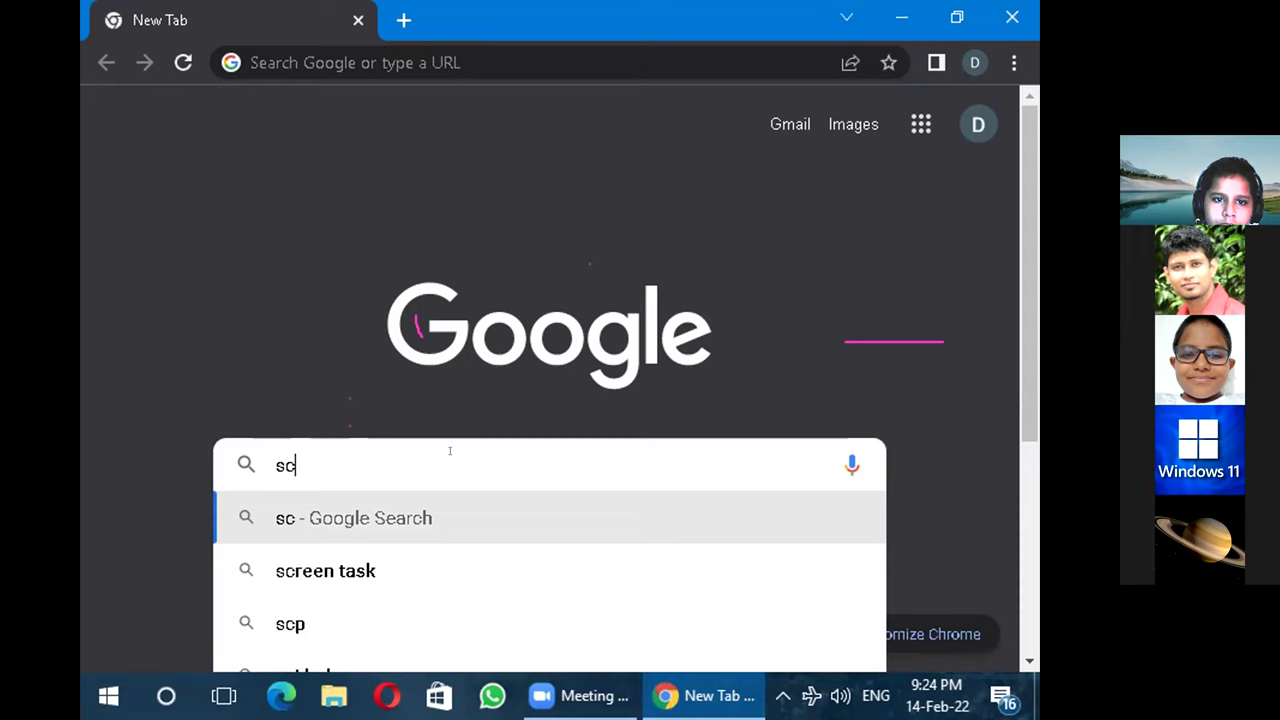
text(i)
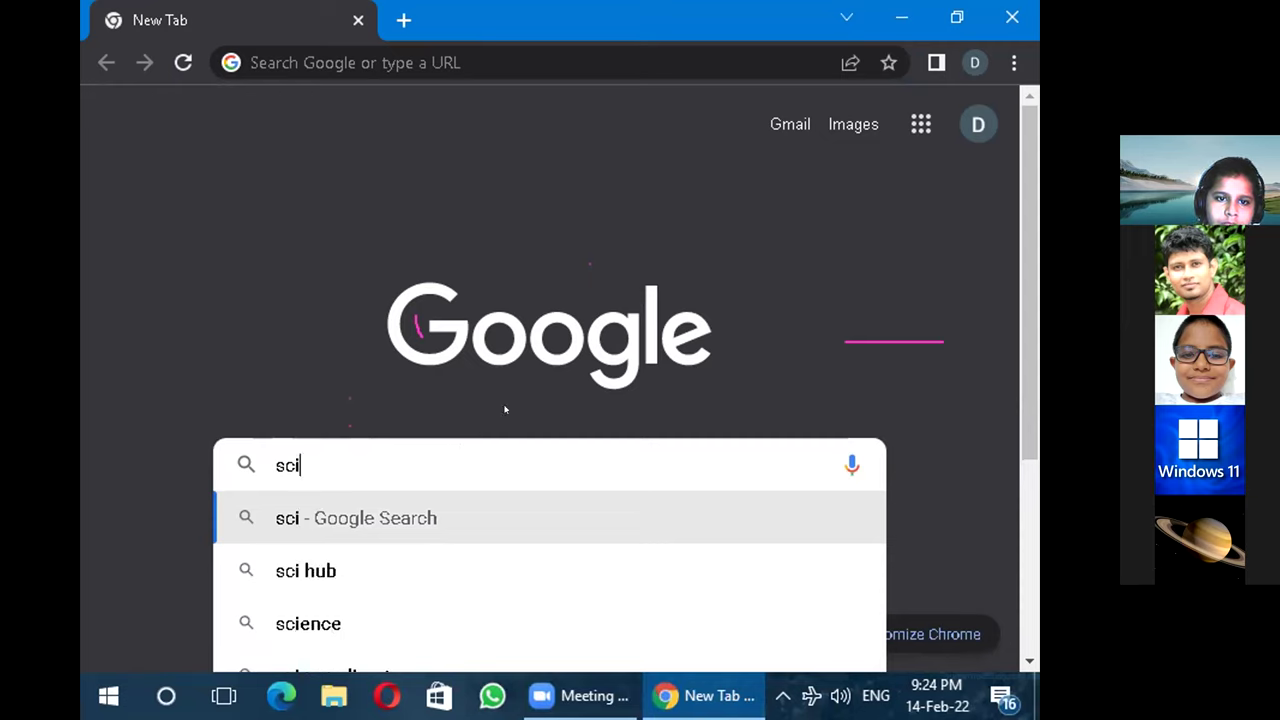
key(BackSpace)
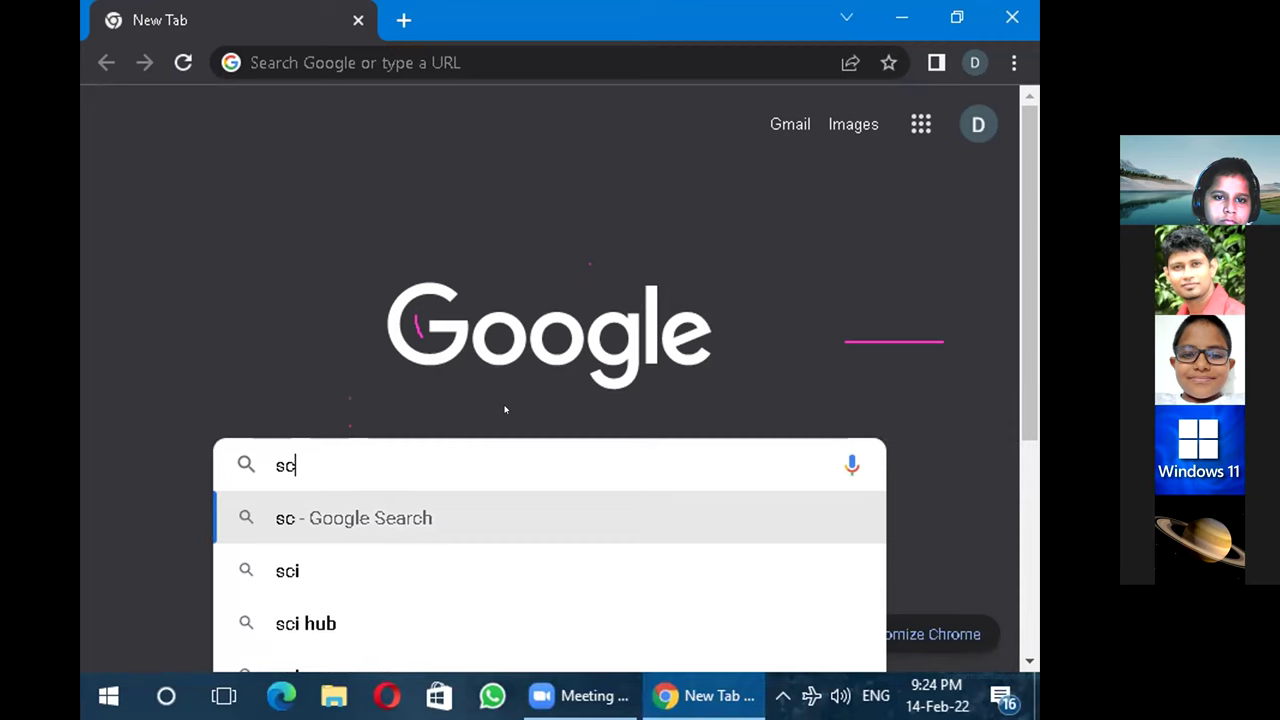
text(u)
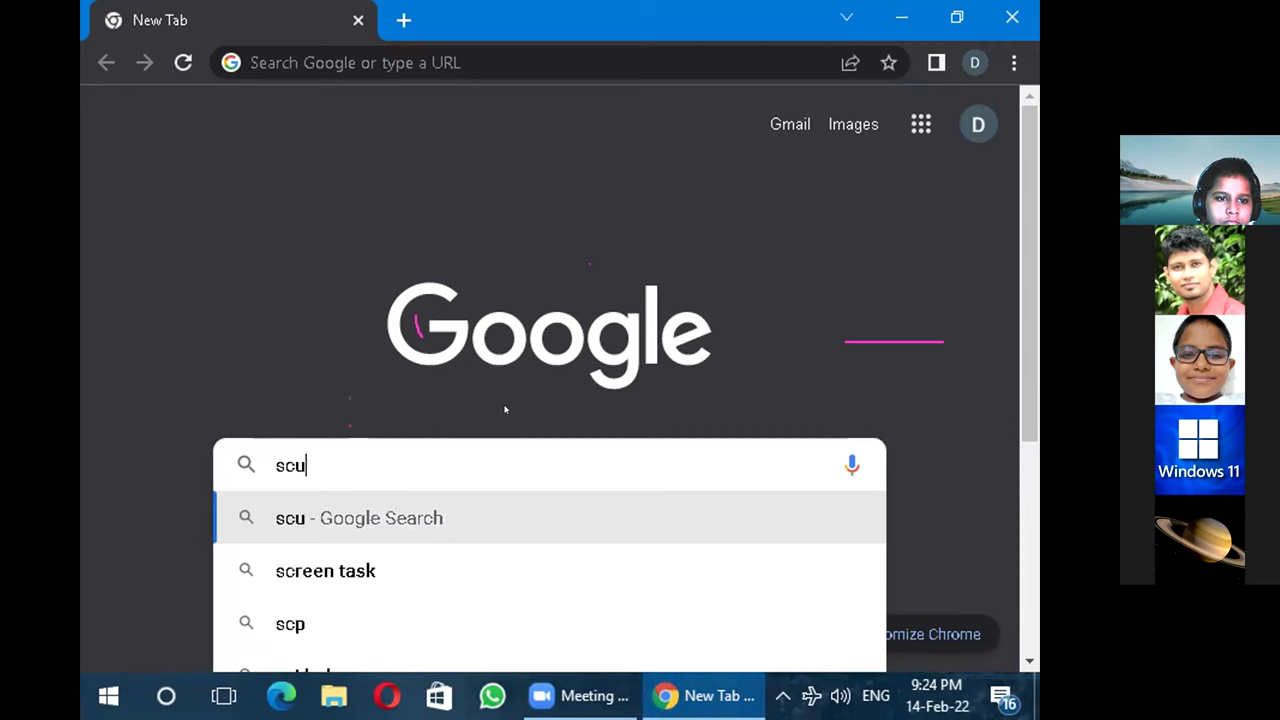
key(BackSpace)
key(BackSpace)
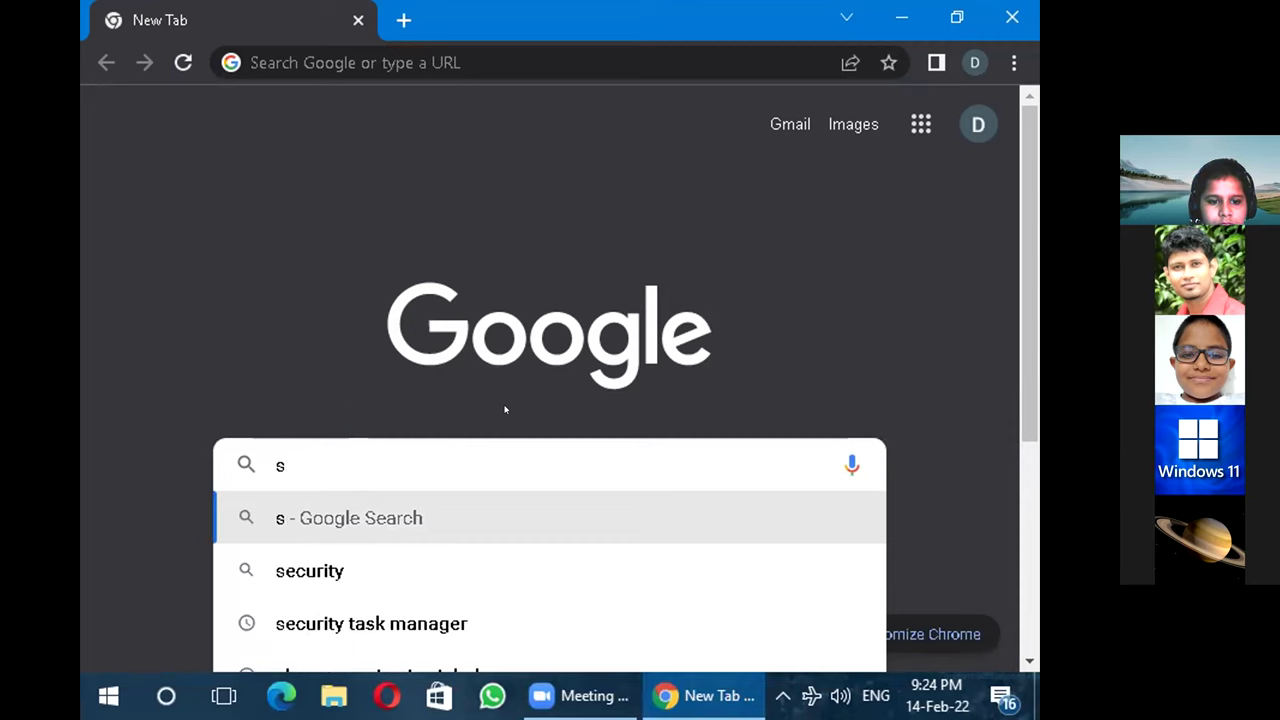
text(i)
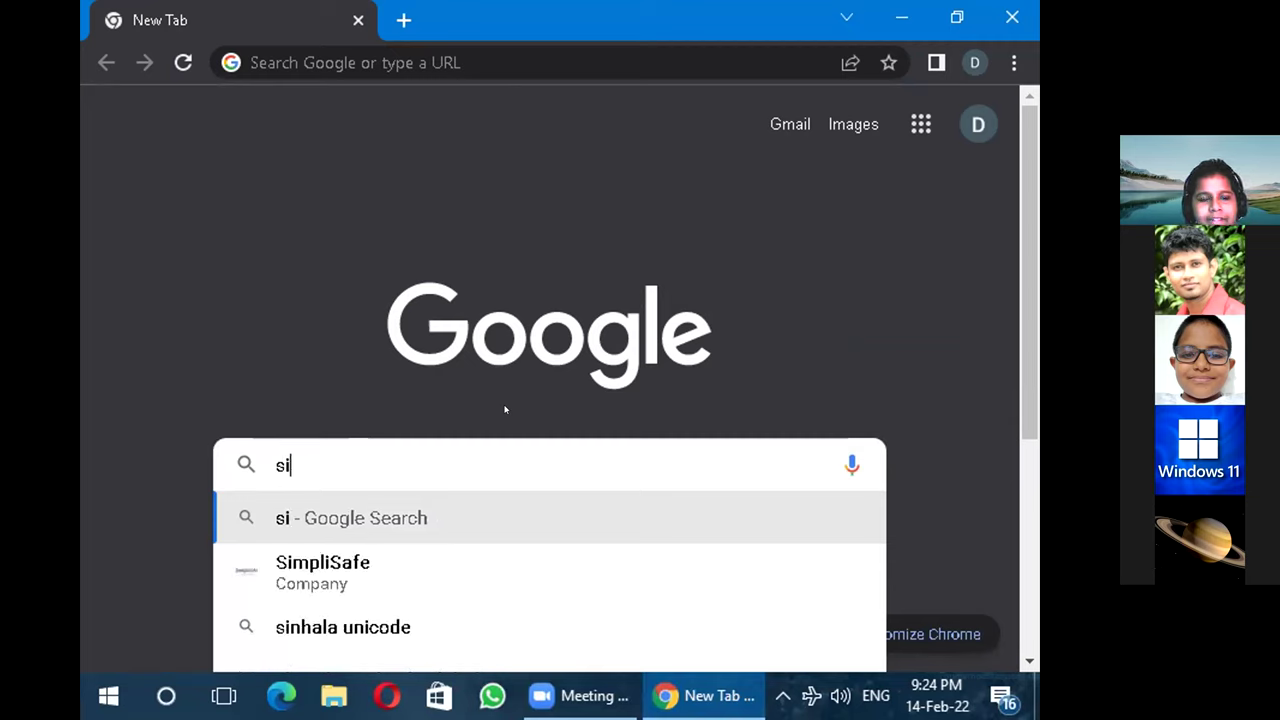
key(BackSpace)
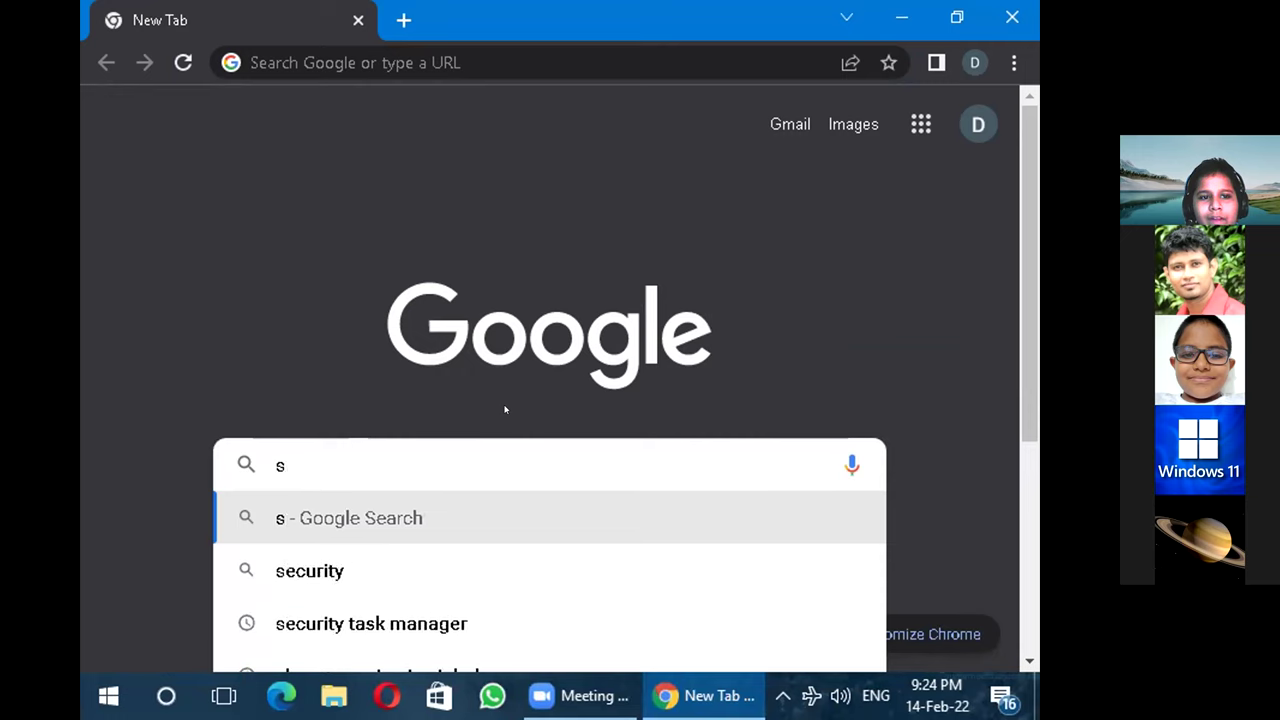
text(ec)
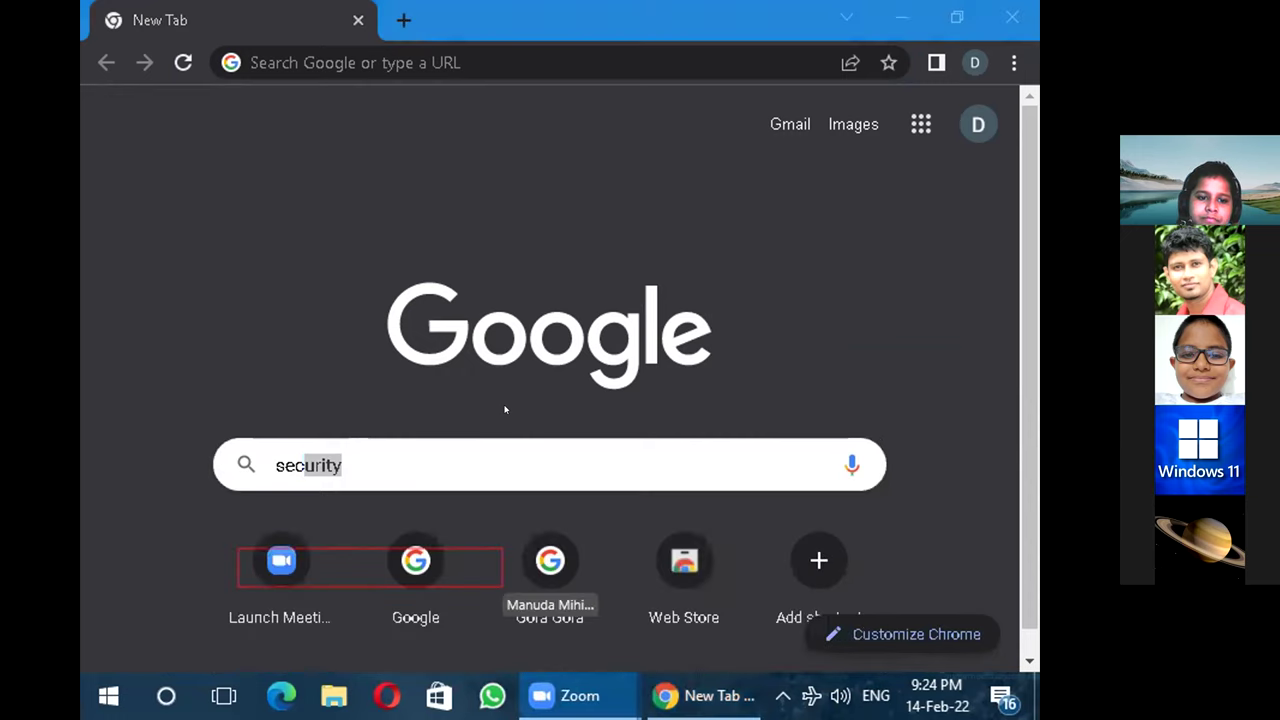
click(395, 450)
key(BackSpace)
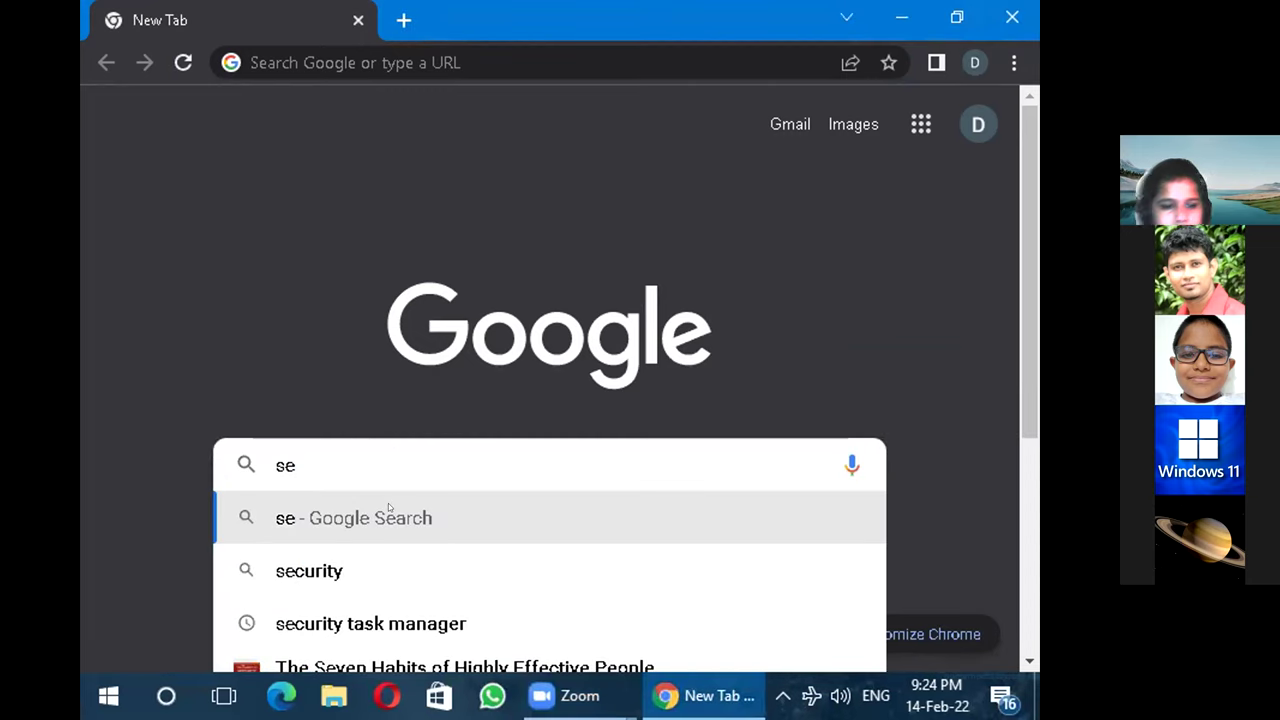
scroll(449, 490, down, 2)
click(456, 464)
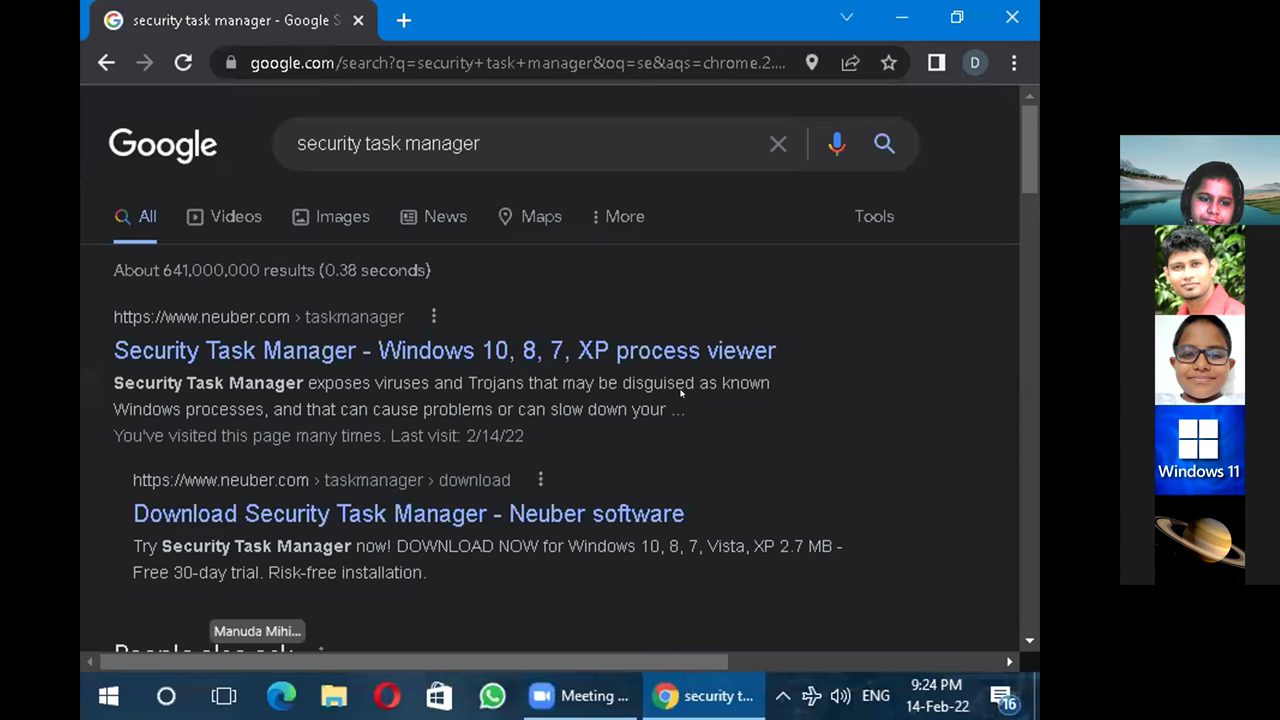
Open the Neuber Security Task Manager site from the search results and download the installer from its download page
click(646, 352)
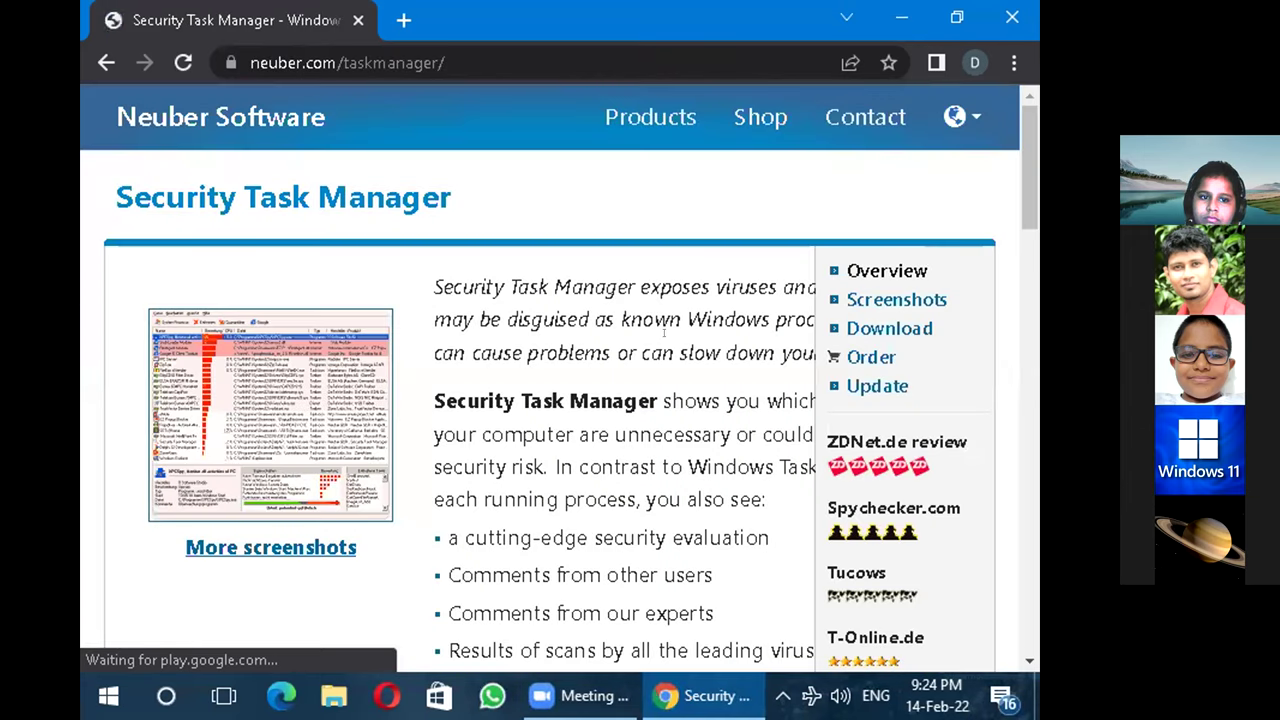
click(860, 326)
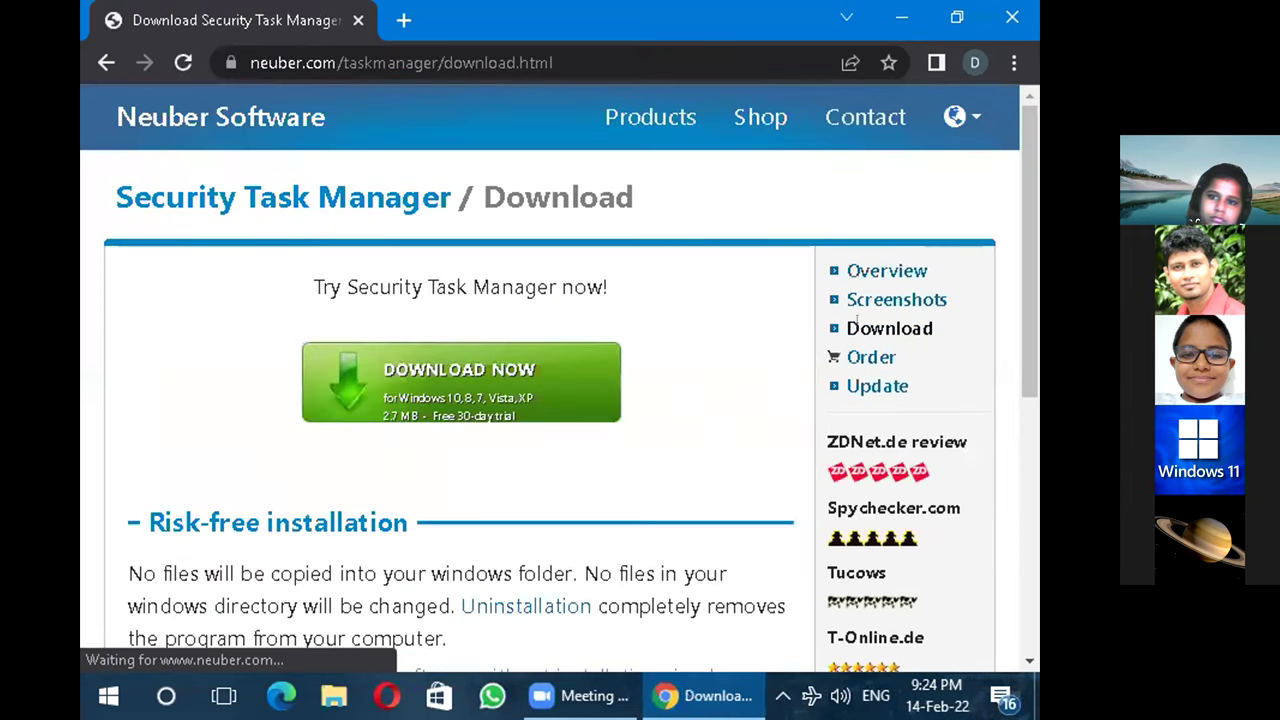
click(549, 388)
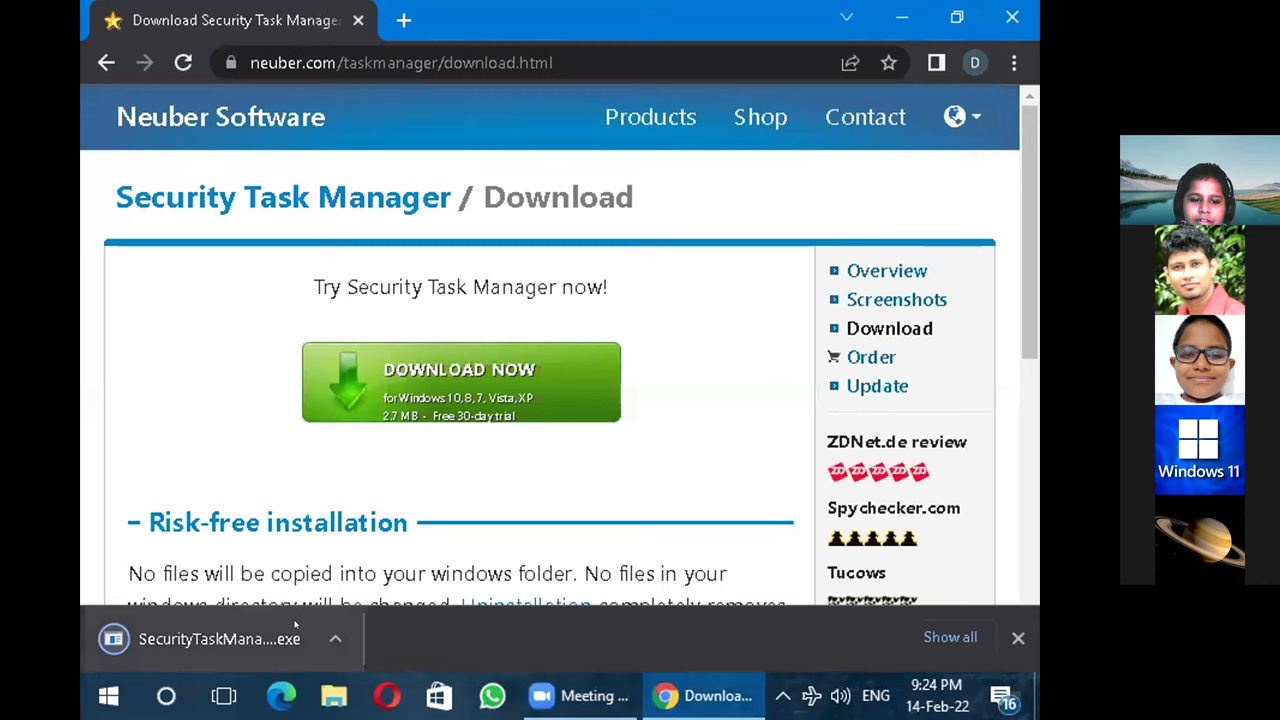
Run the downloaded installer, install Security Task Manager 2.4 in the default folder, and continue into the time-limited version
click(295, 630)
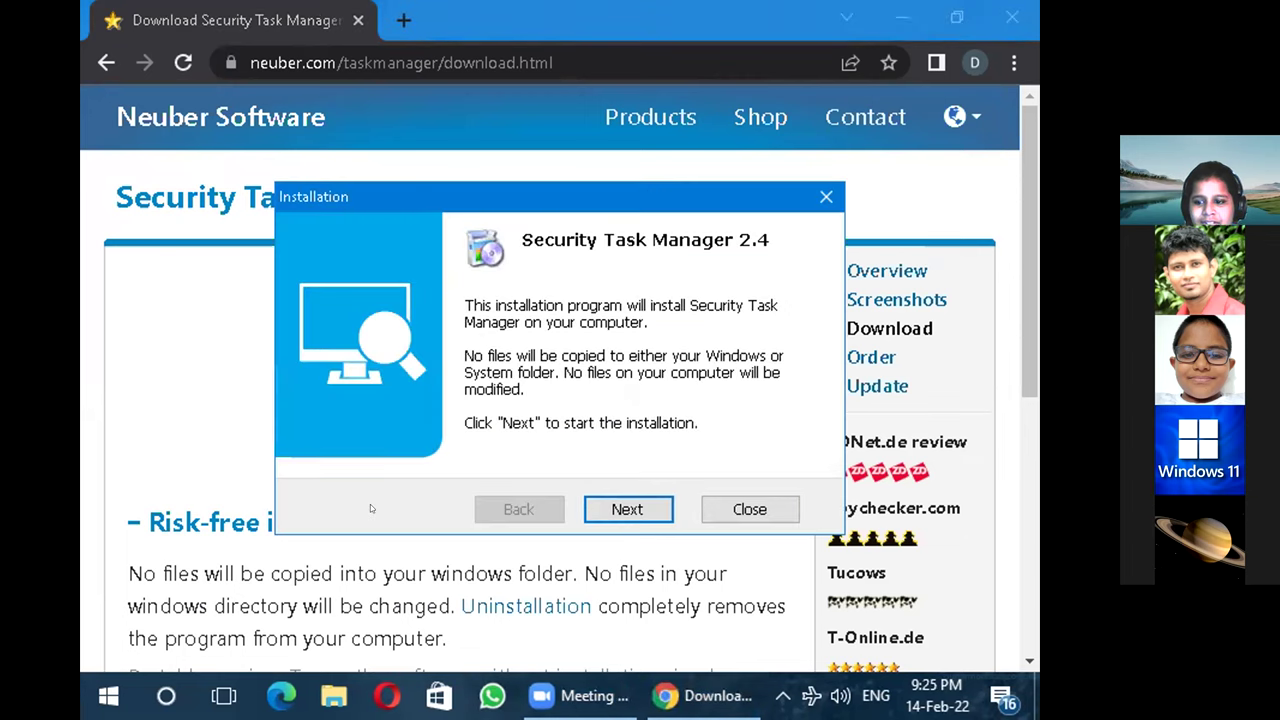
click(601, 509)
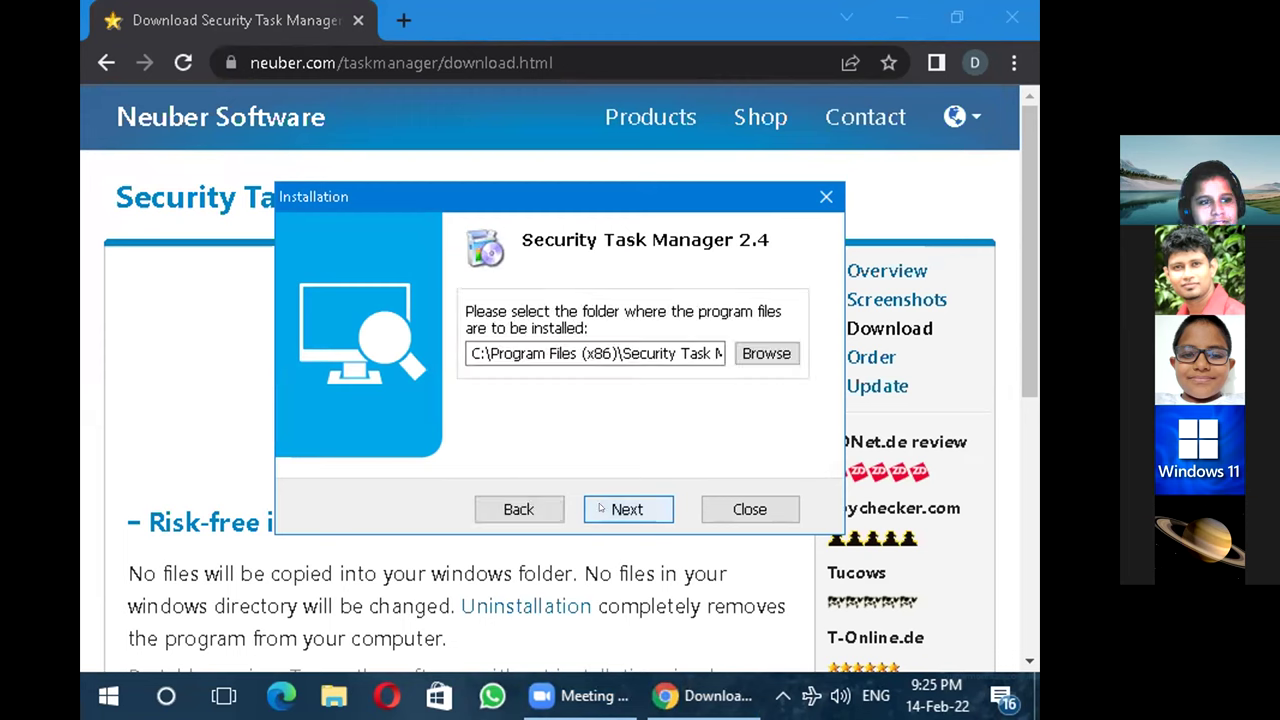
click(588, 509)
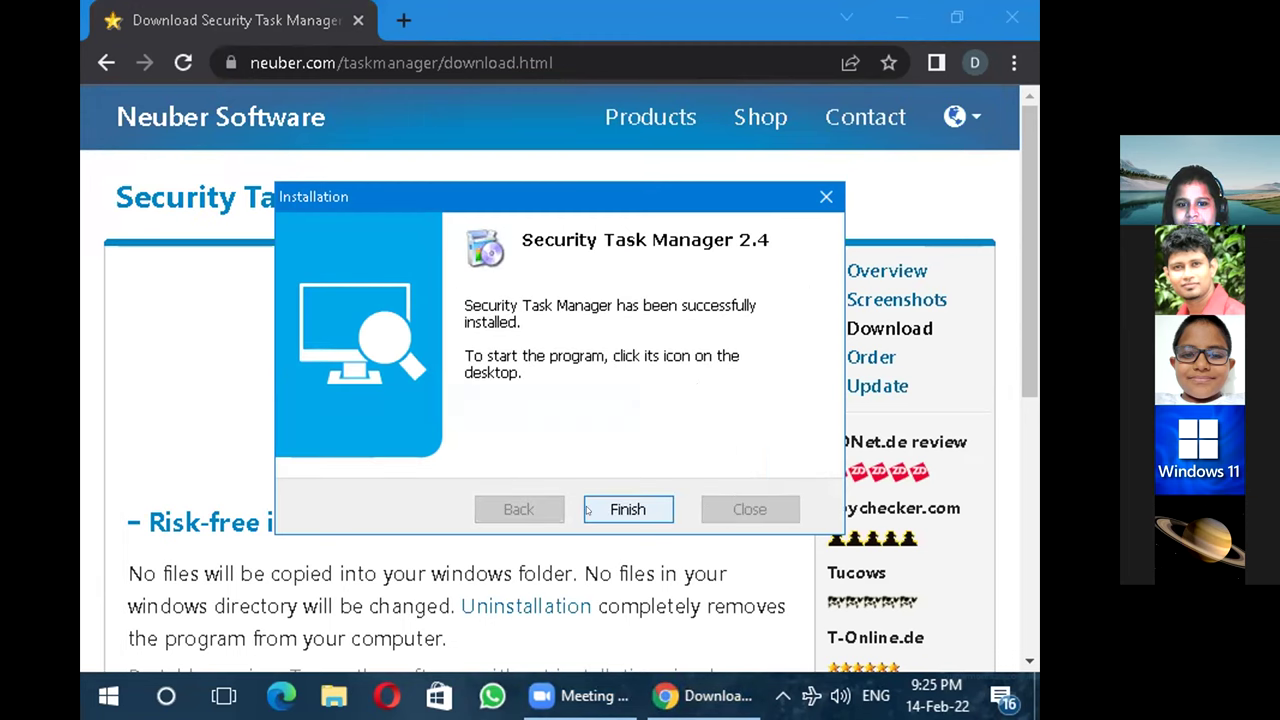
click(588, 509)
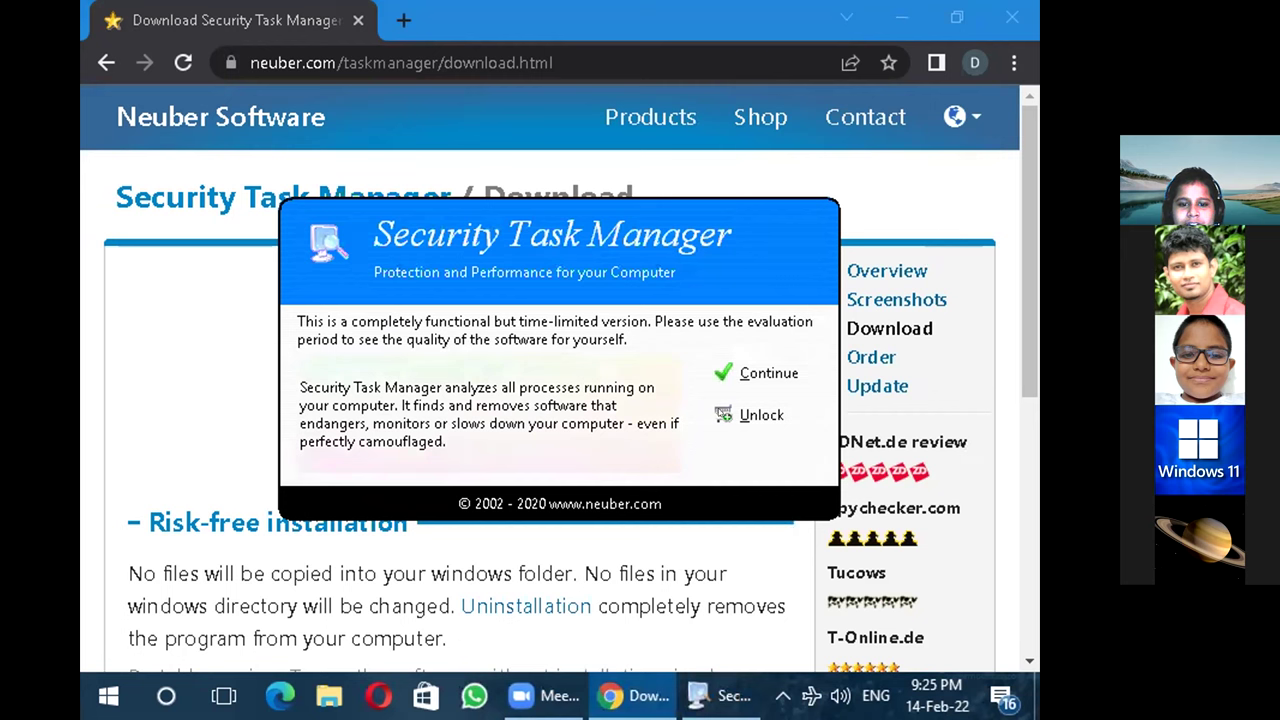
click(738, 374)
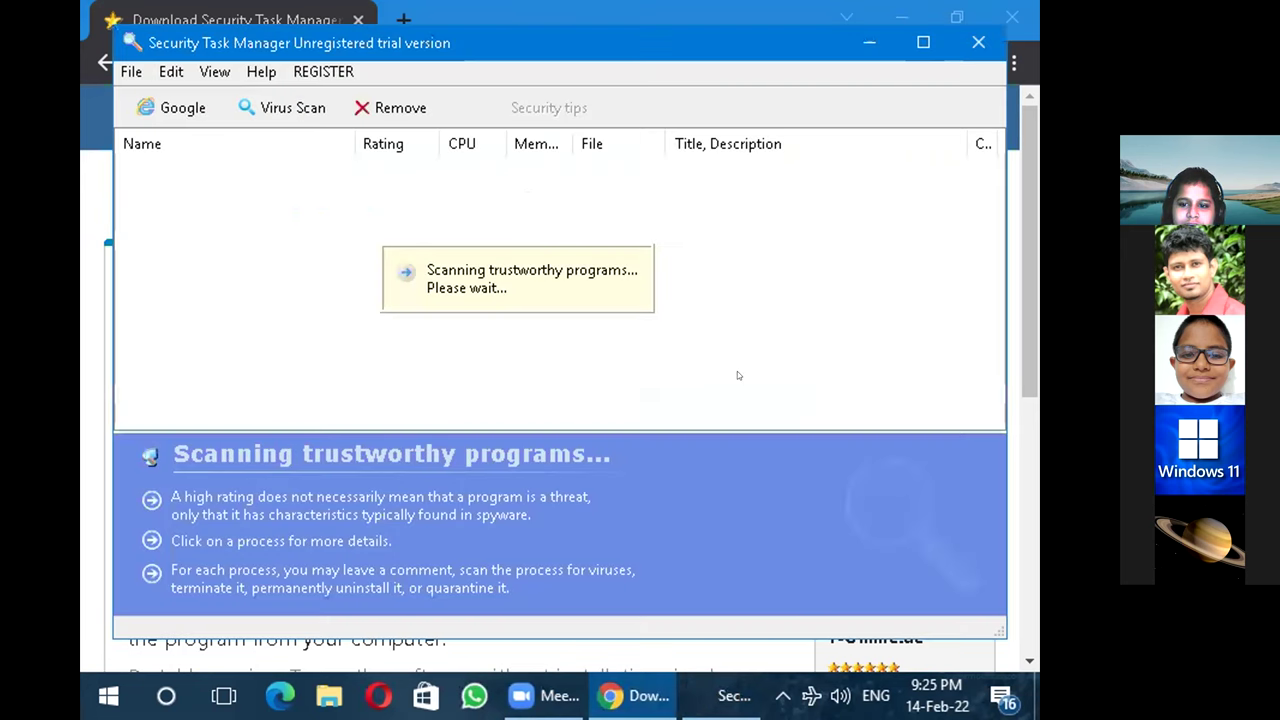